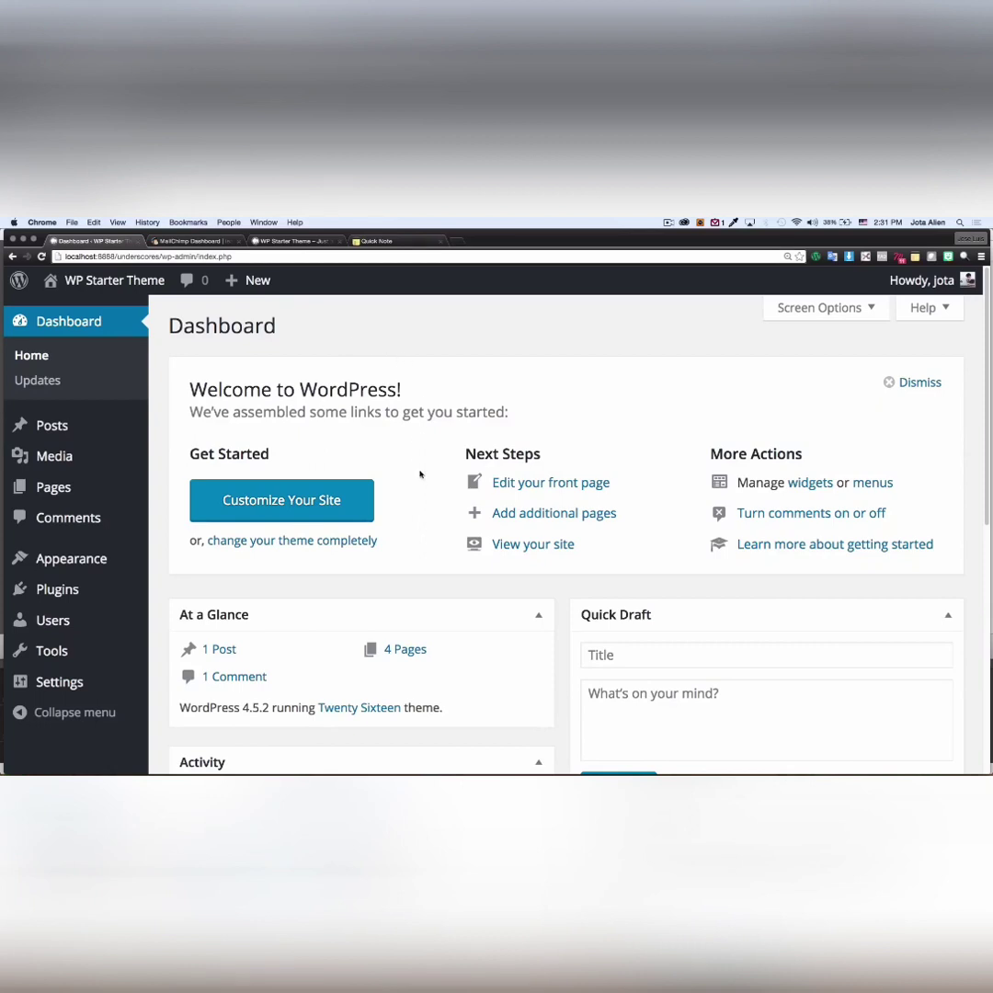
- Go to the Plugins > Add New page in the WordPress dashboard
{"action": "scroll", "coordinate": [425, 497], "scroll_direction": "down", "scroll_amount": 1}
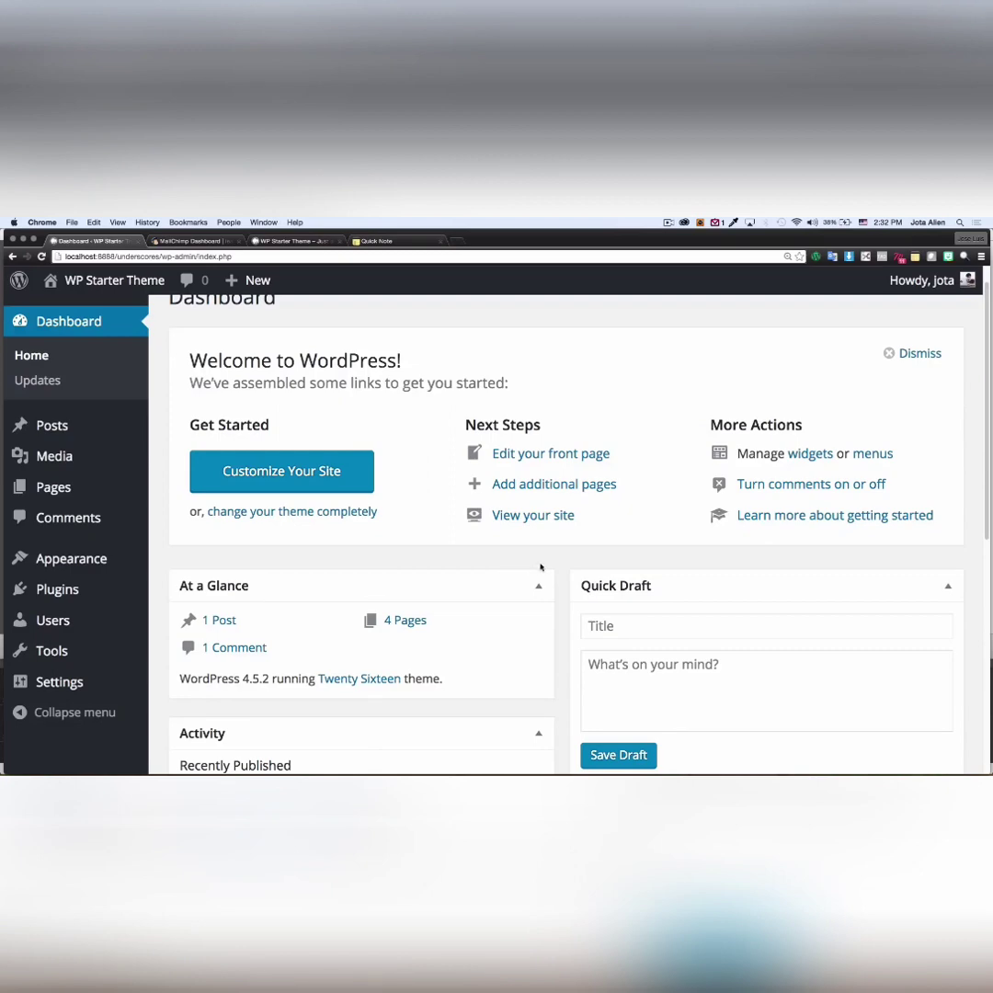
{"action": "scroll", "coordinate": [552, 563], "scroll_direction": "down", "scroll_amount": 2}
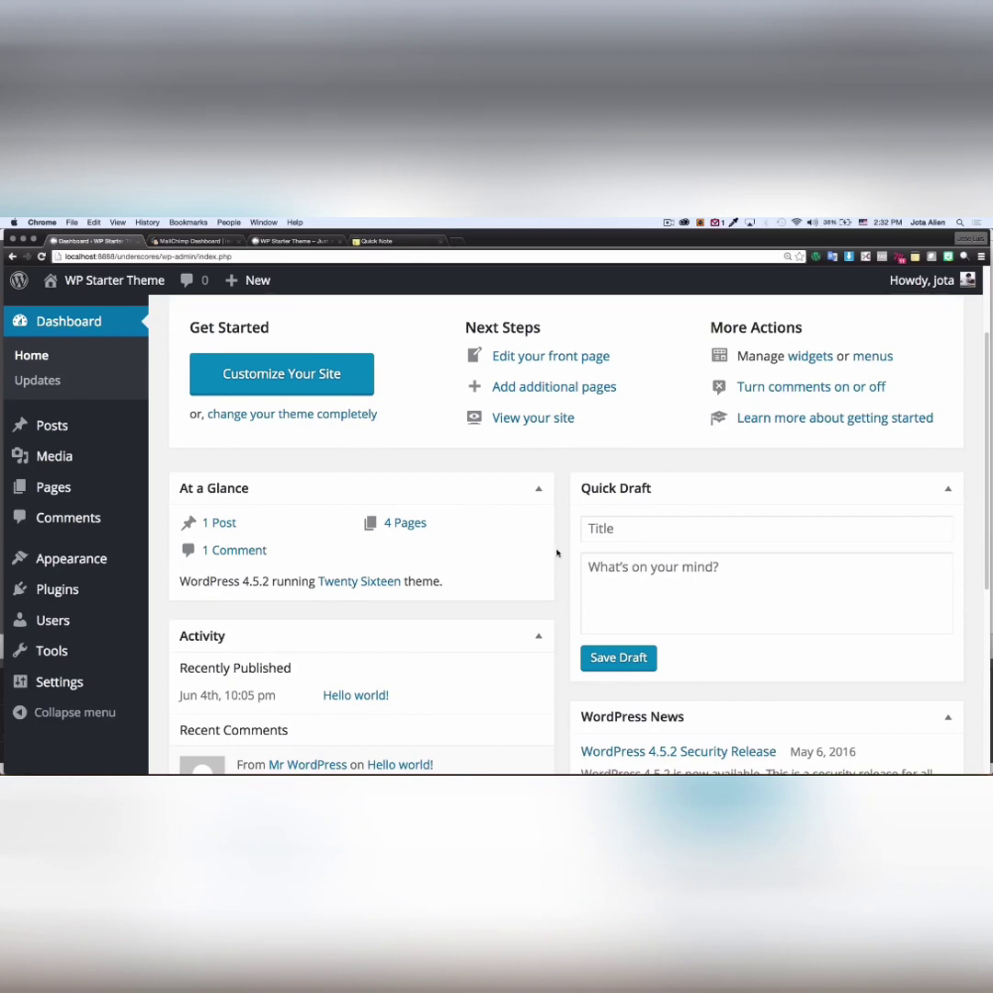
{"action": "scroll", "coordinate": [559, 547], "scroll_direction": "down", "scroll_amount": 1}
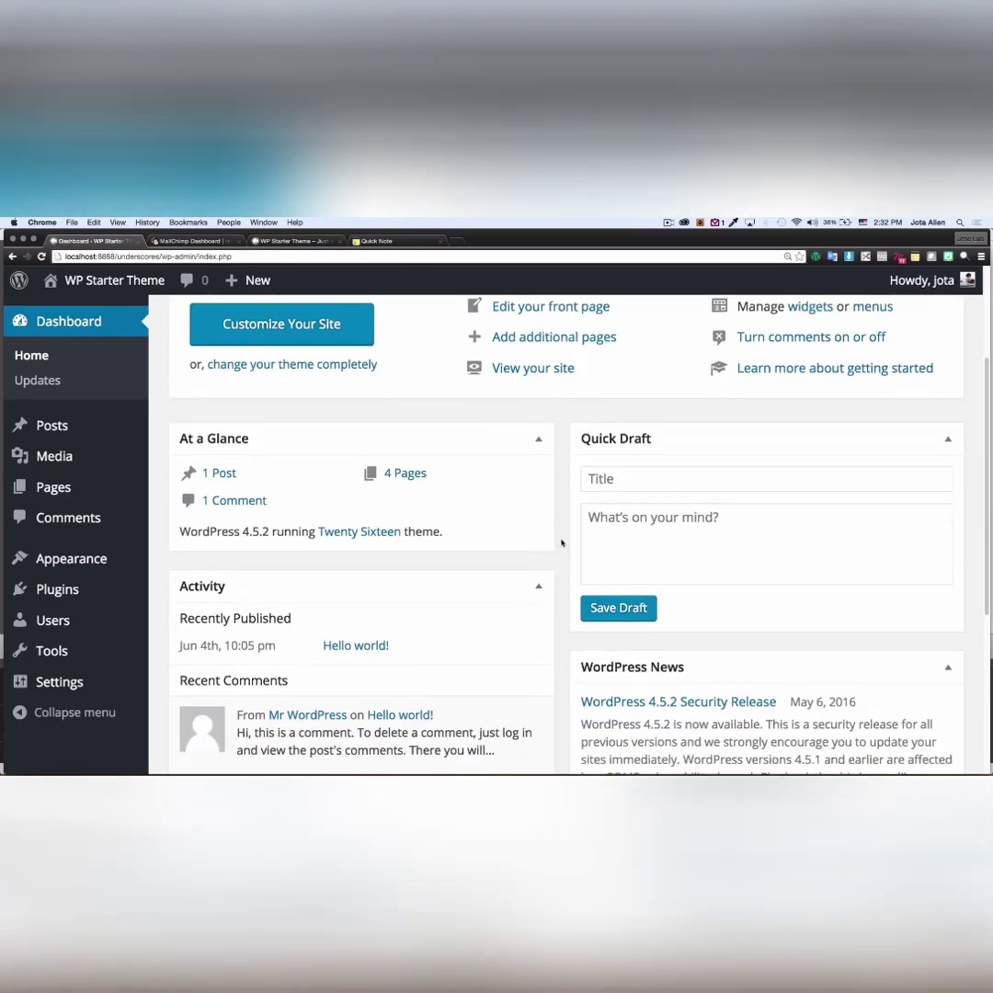
{"action": "scroll", "coordinate": [552, 542], "scroll_direction": "down", "scroll_amount": 1}
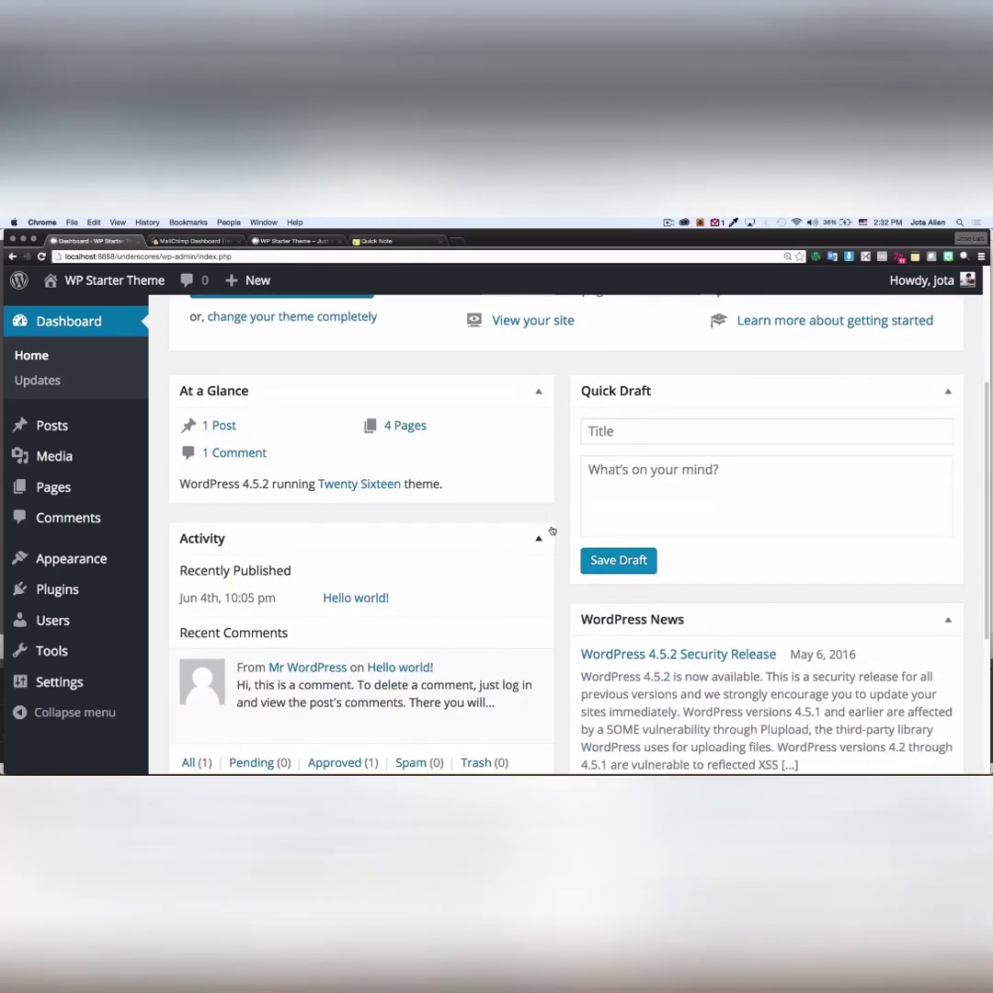
{"action": "scroll", "coordinate": [566, 520], "scroll_direction": "up", "scroll_amount": 1}
{"action": "scroll", "coordinate": [566, 519], "scroll_direction": "up", "scroll_amount": 2}
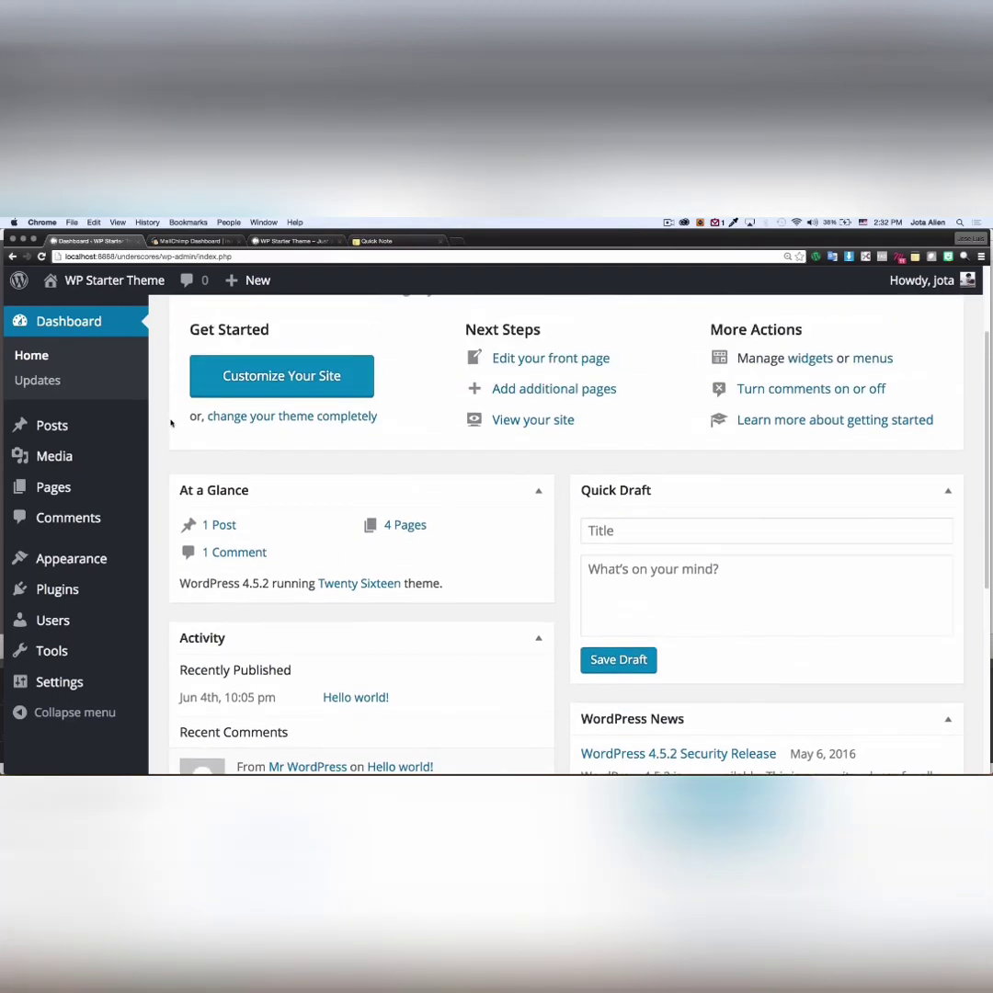
{"action": "scroll", "coordinate": [161, 400], "scroll_direction": "up", "scroll_amount": 3}
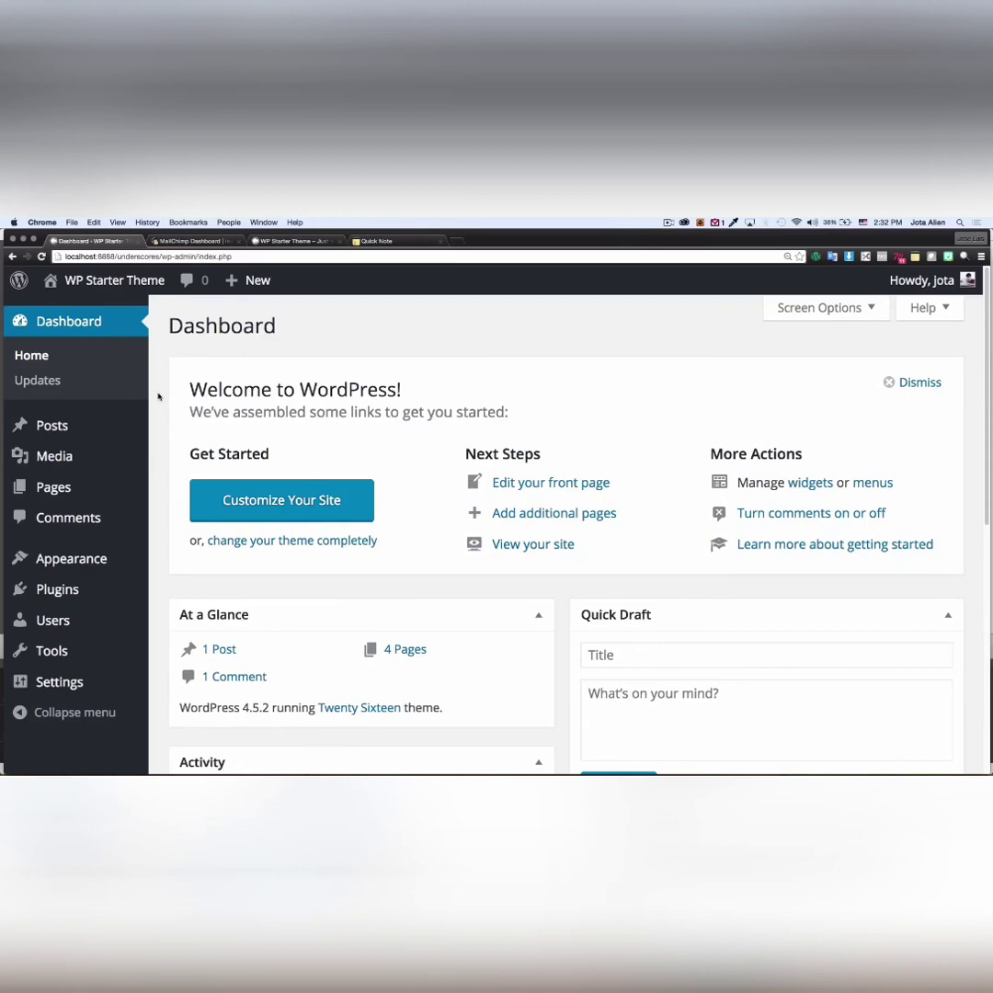
{"action": "mouse_move", "coordinate": [76, 556]}
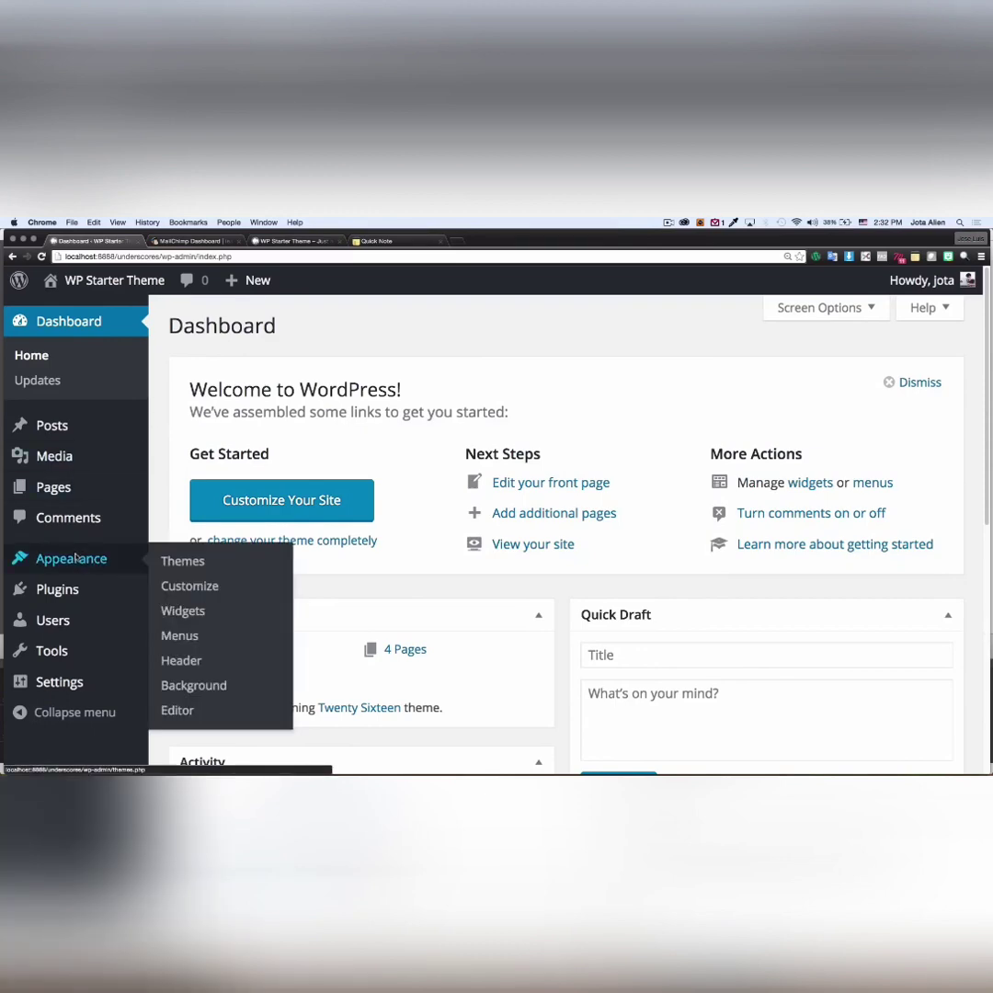
{"action": "mouse_move", "coordinate": [78, 591]}
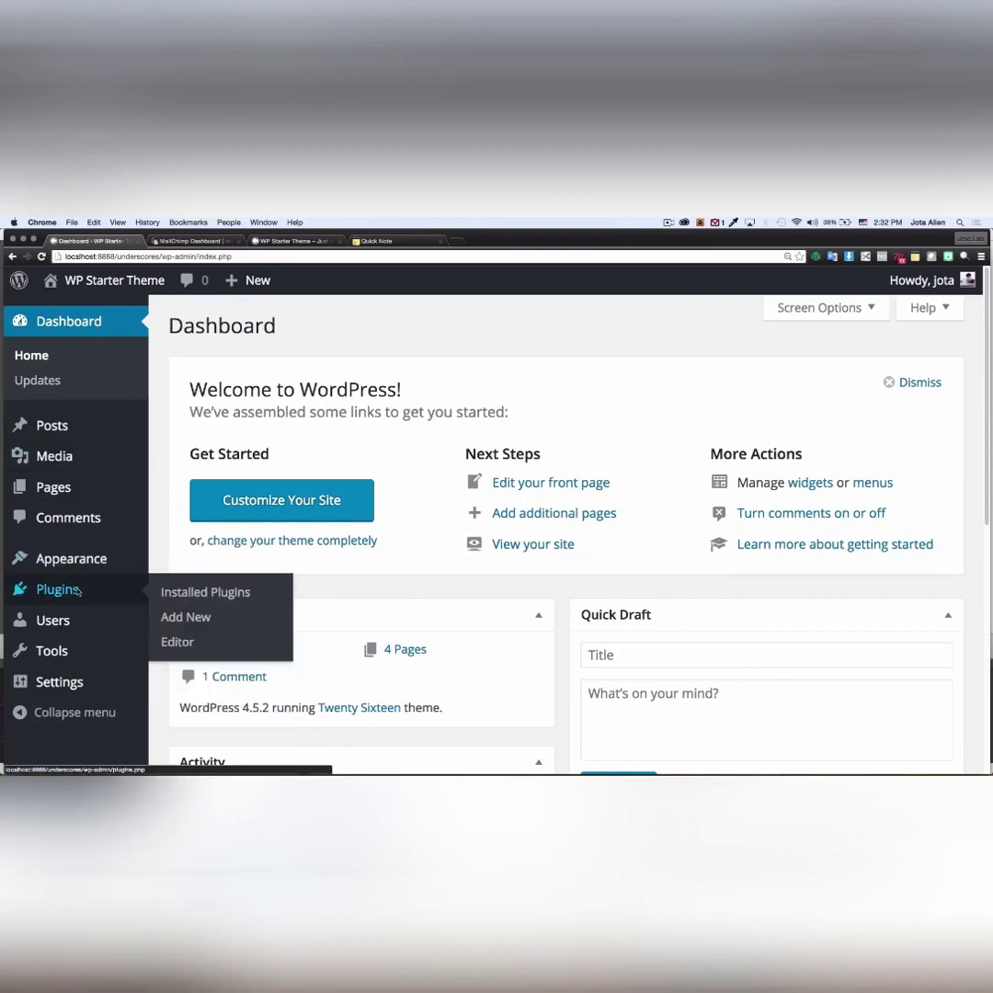
{"action": "left_click", "coordinate": [190, 621]}
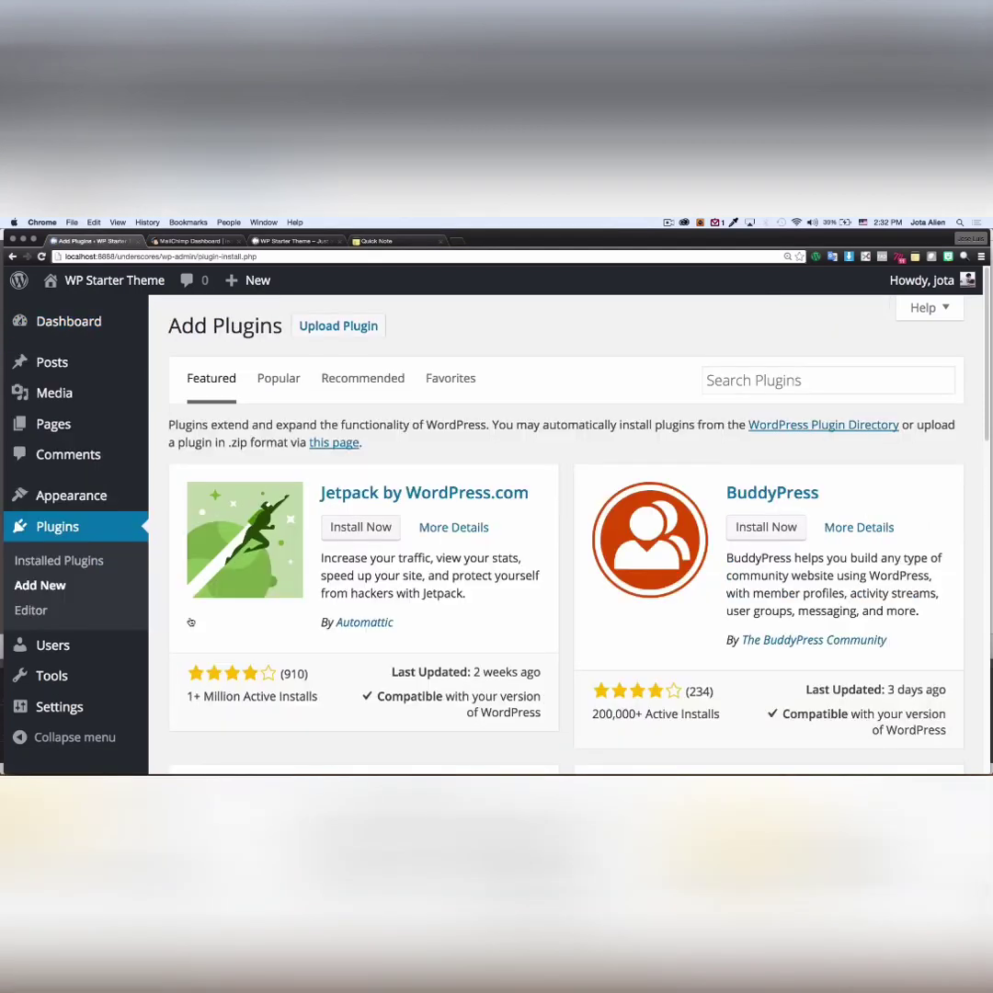
- Search the plugin directory for 'mailchimp' and install MailChimp for WordPress 3.1.9
{"action": "left_click", "coordinate": [721, 385]}
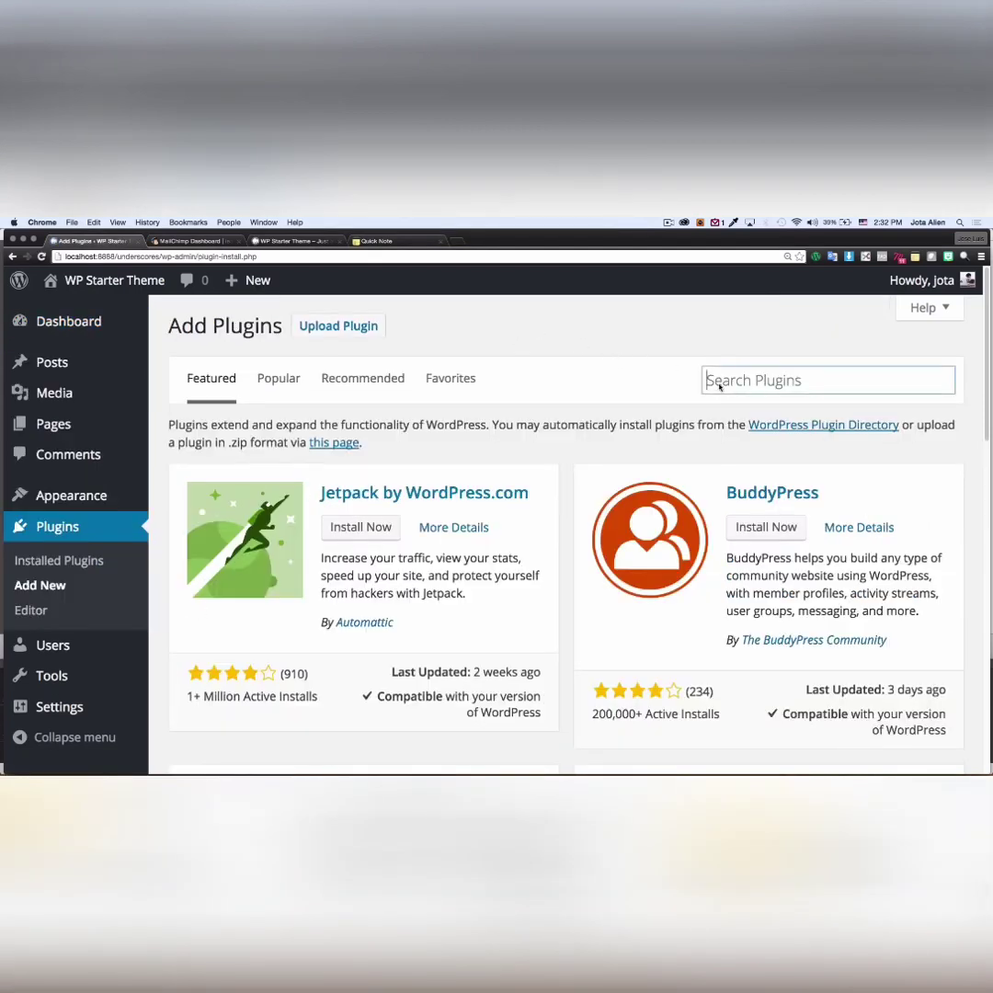
{"action": "type", "text": "mailch"}
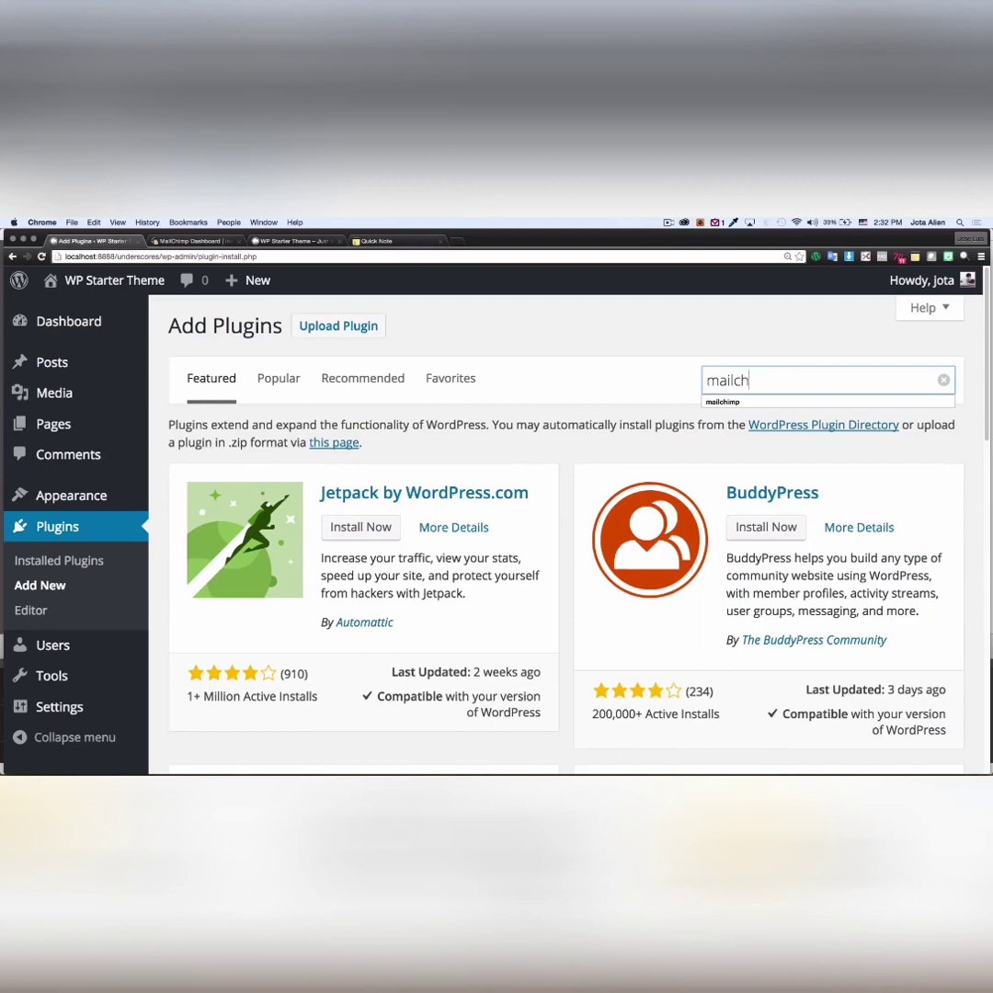
{"action": "type", "text": "imp"}
{"action": "key", "text": "Return"}
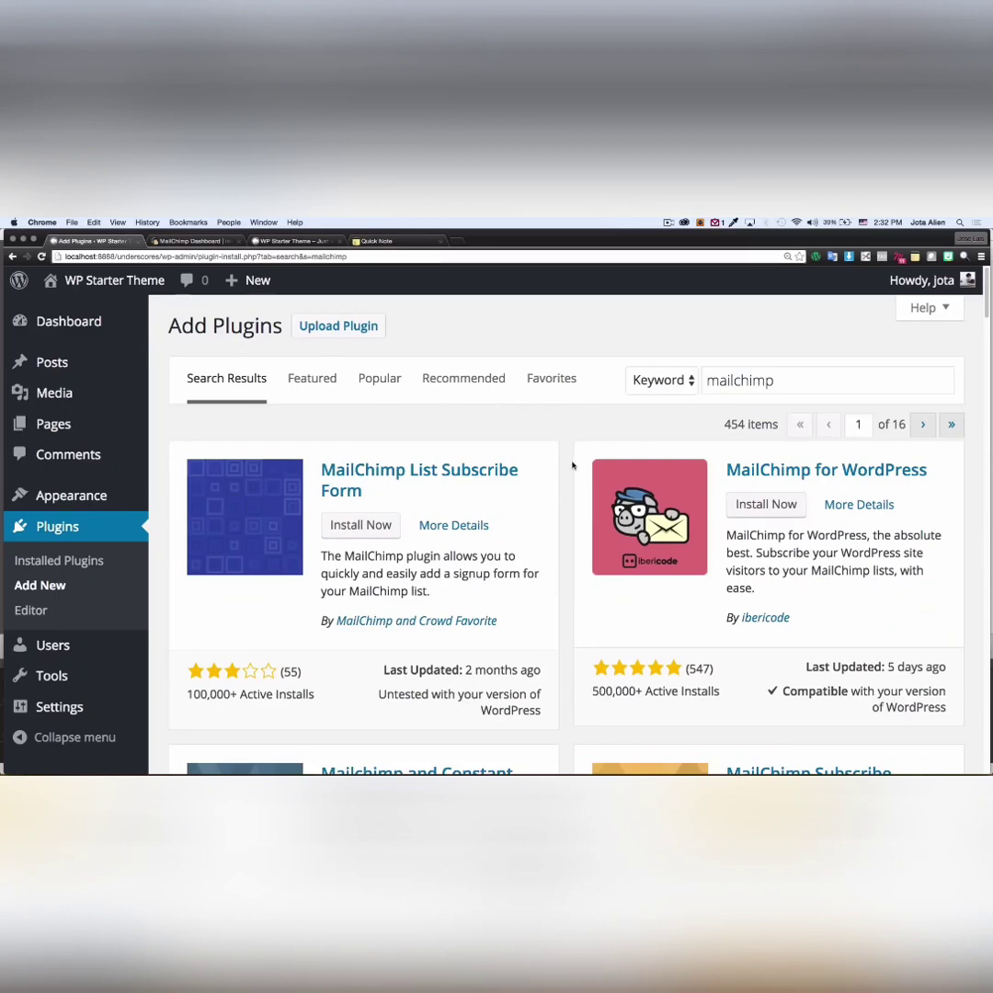
{"action": "scroll", "coordinate": [572, 466], "scroll_direction": "down", "scroll_amount": 1}
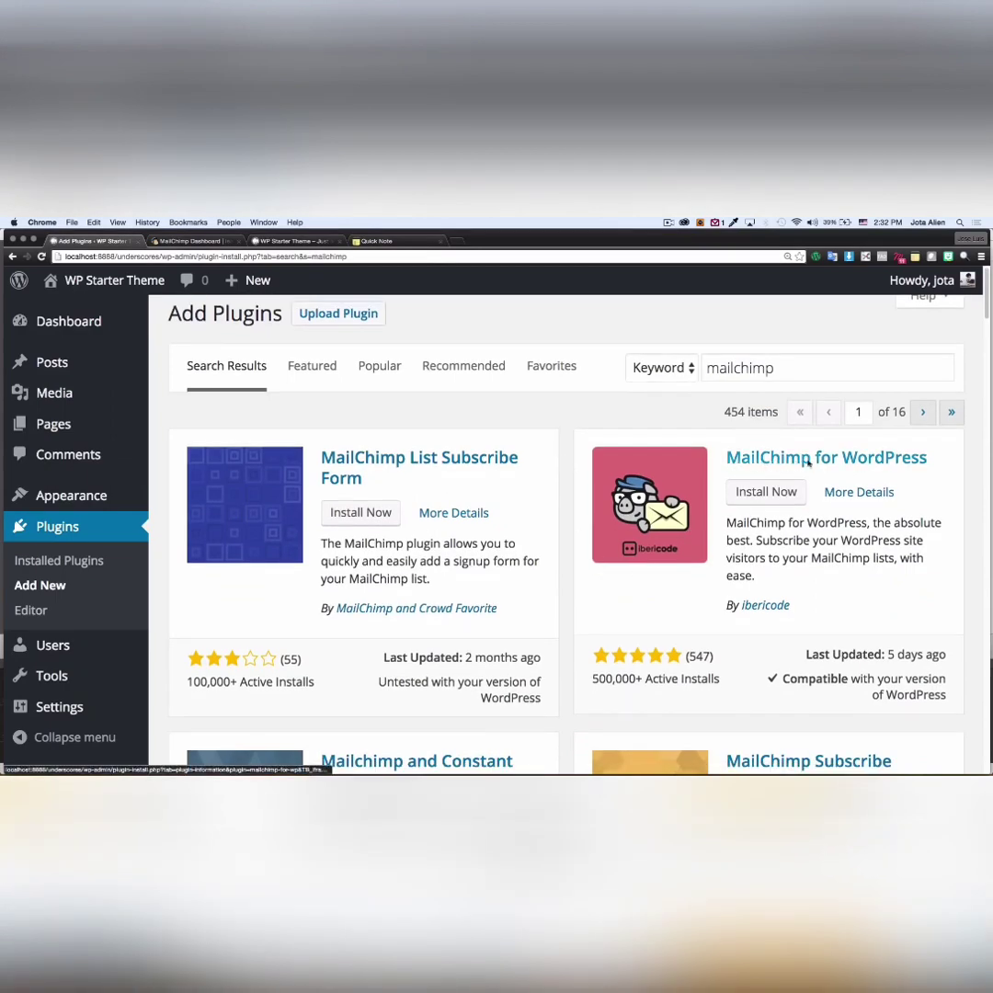
{"action": "left_click", "coordinate": [762, 495]}
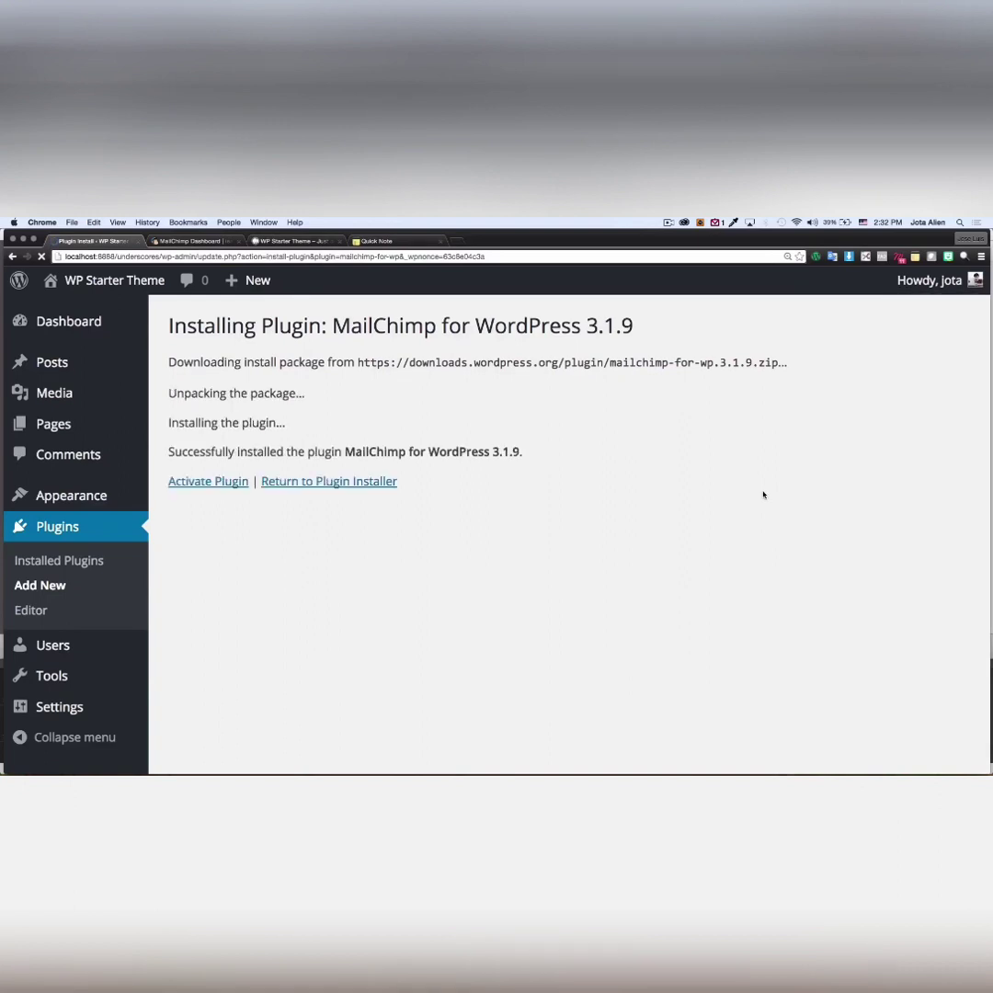
- Activate MailChimp for WordPress, open its API Key setting, then switch to the MailChimp dashboard
{"action": "left_click", "coordinate": [190, 482]}
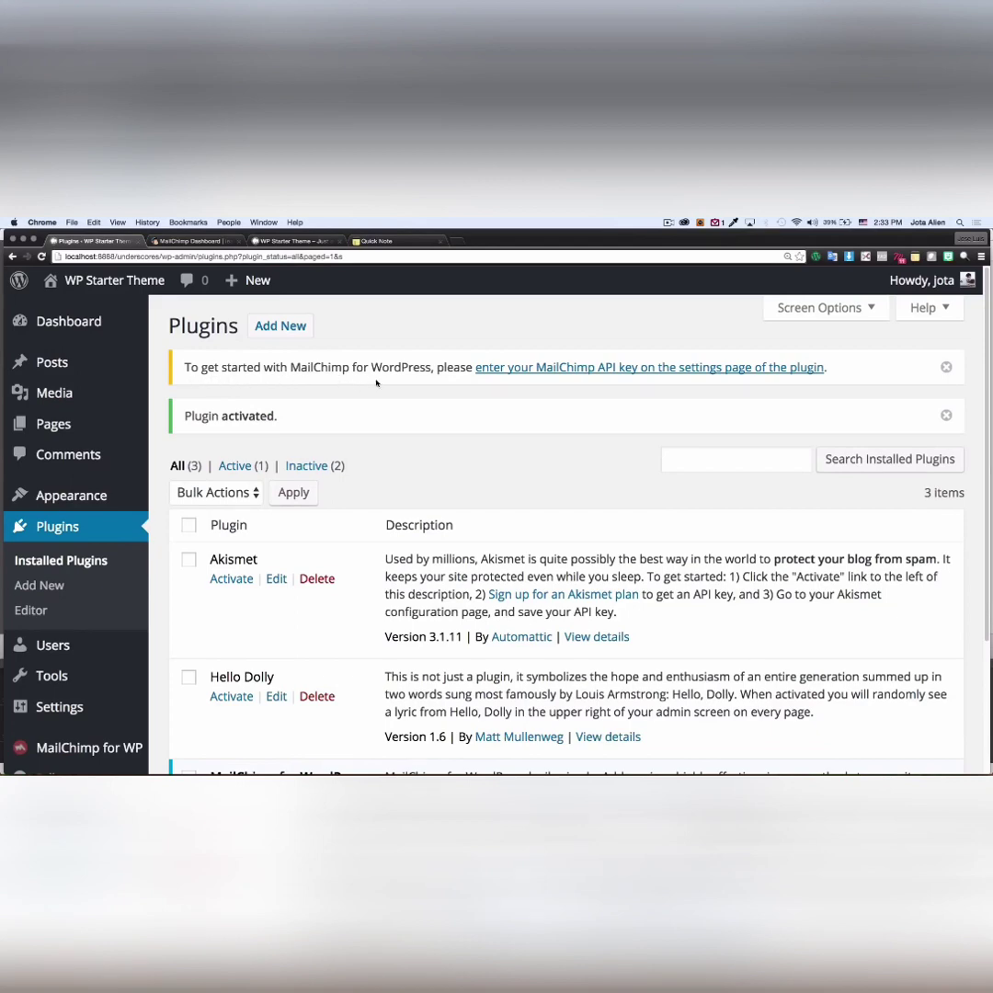
{"action": "left_click", "coordinate": [538, 368]}
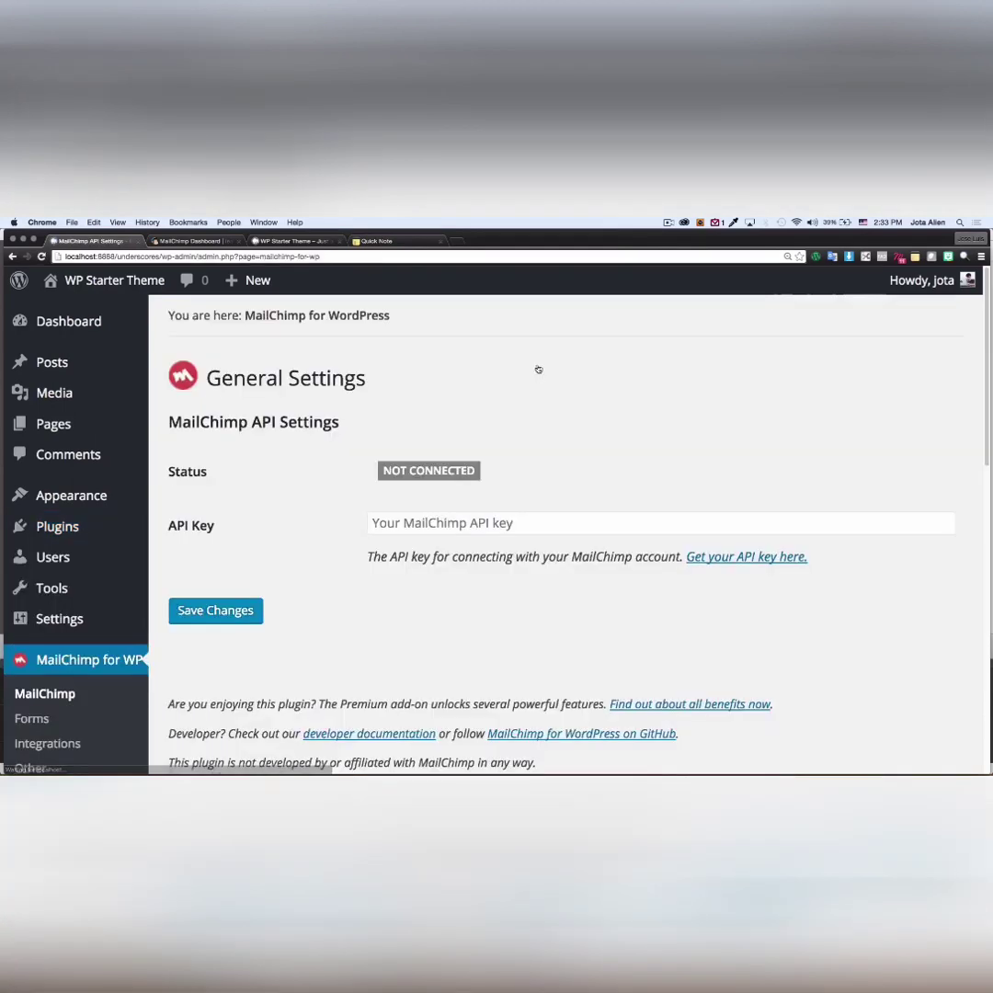
{"action": "scroll", "coordinate": [402, 665], "scroll_direction": "down", "scroll_amount": 1}
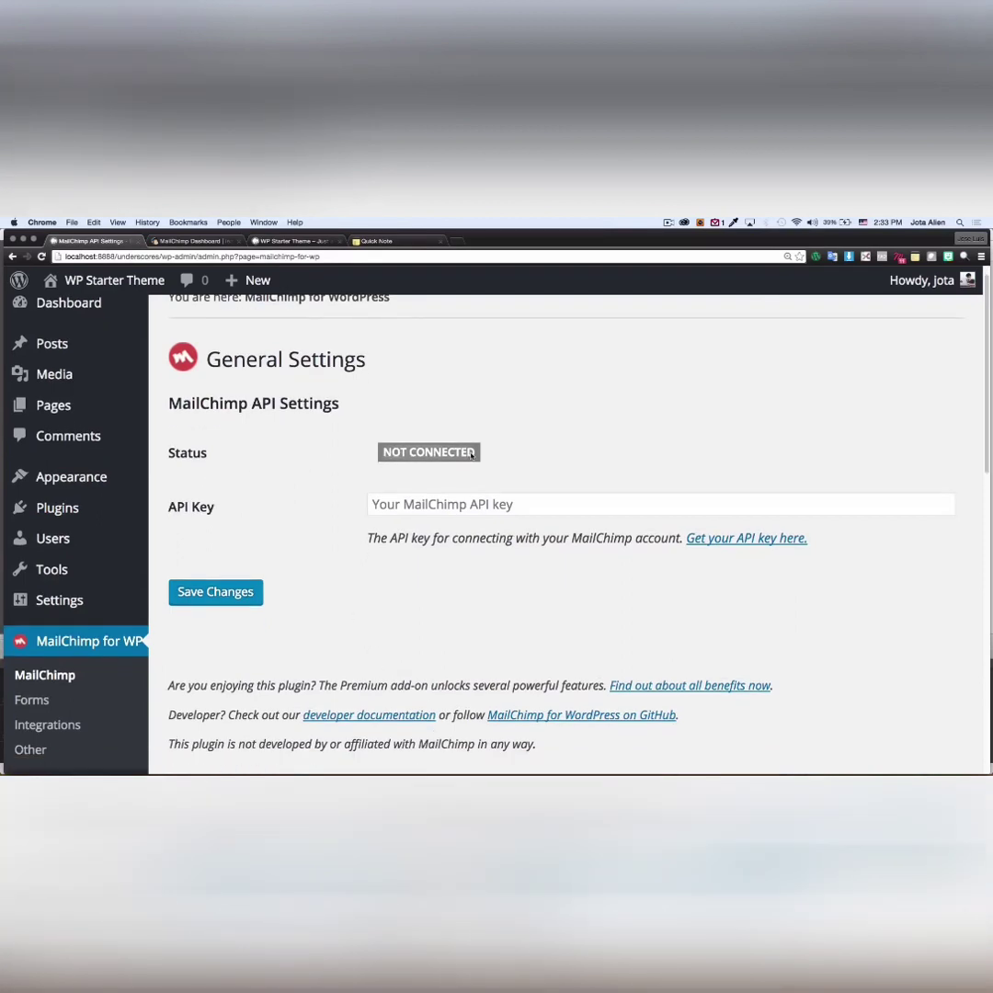
{"action": "left_click", "coordinate": [391, 508]}
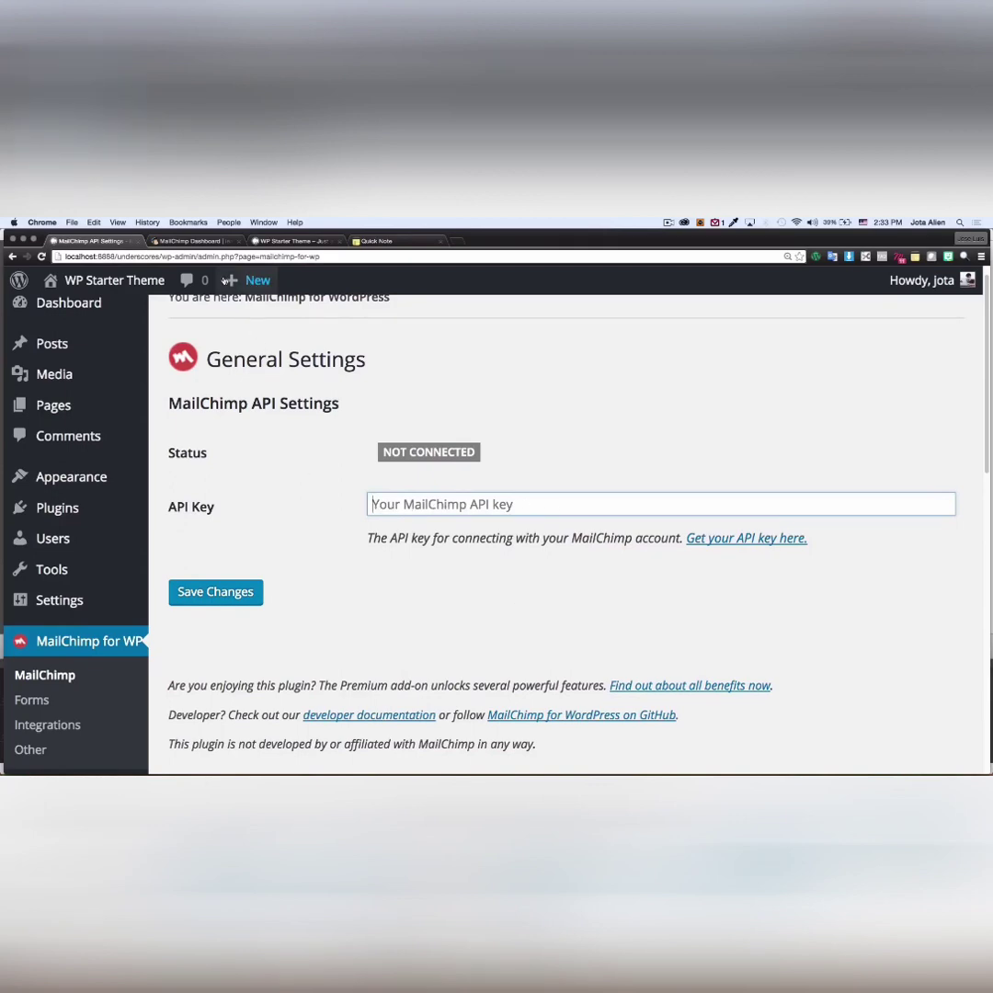
{"action": "left_click", "coordinate": [204, 242]}
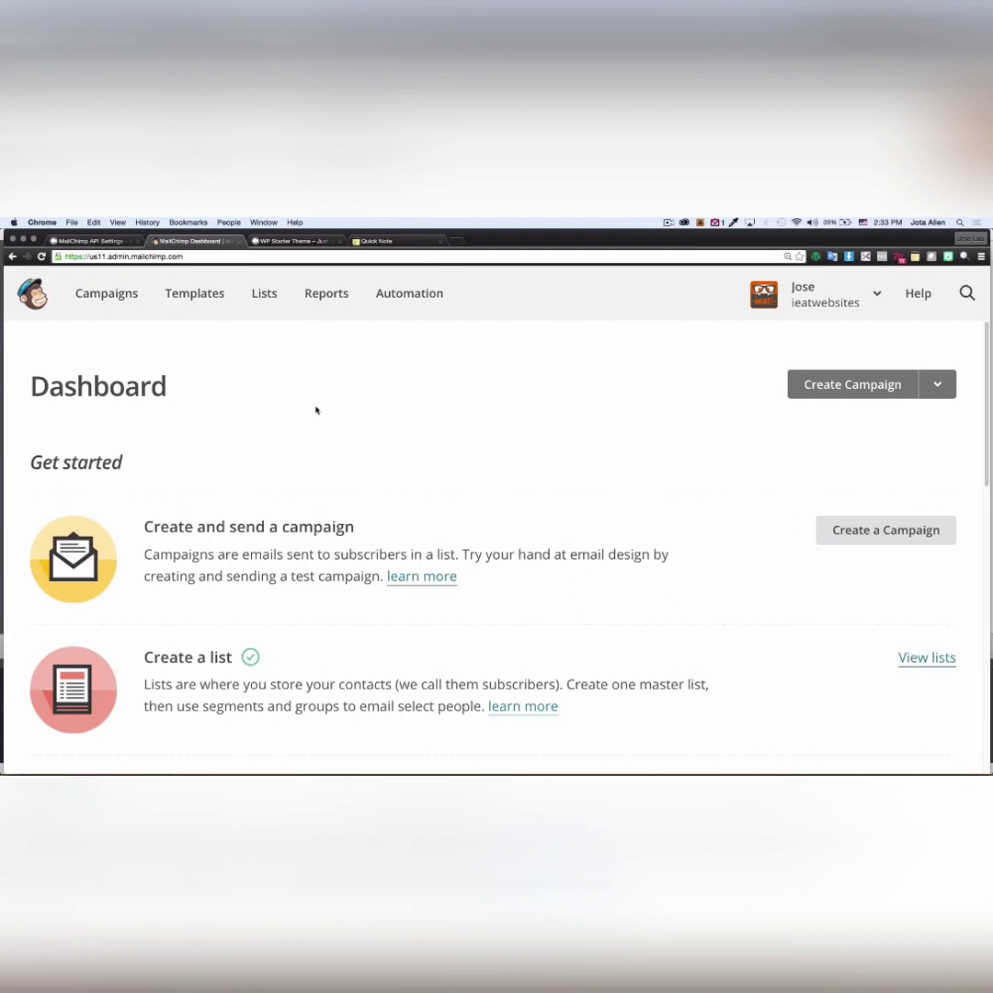
- Open the MailChimp account's API keys page through the account Extras menu
{"action": "left_click", "coordinate": [860, 295]}
{"action": "left_click", "coordinate": [655, 465]}
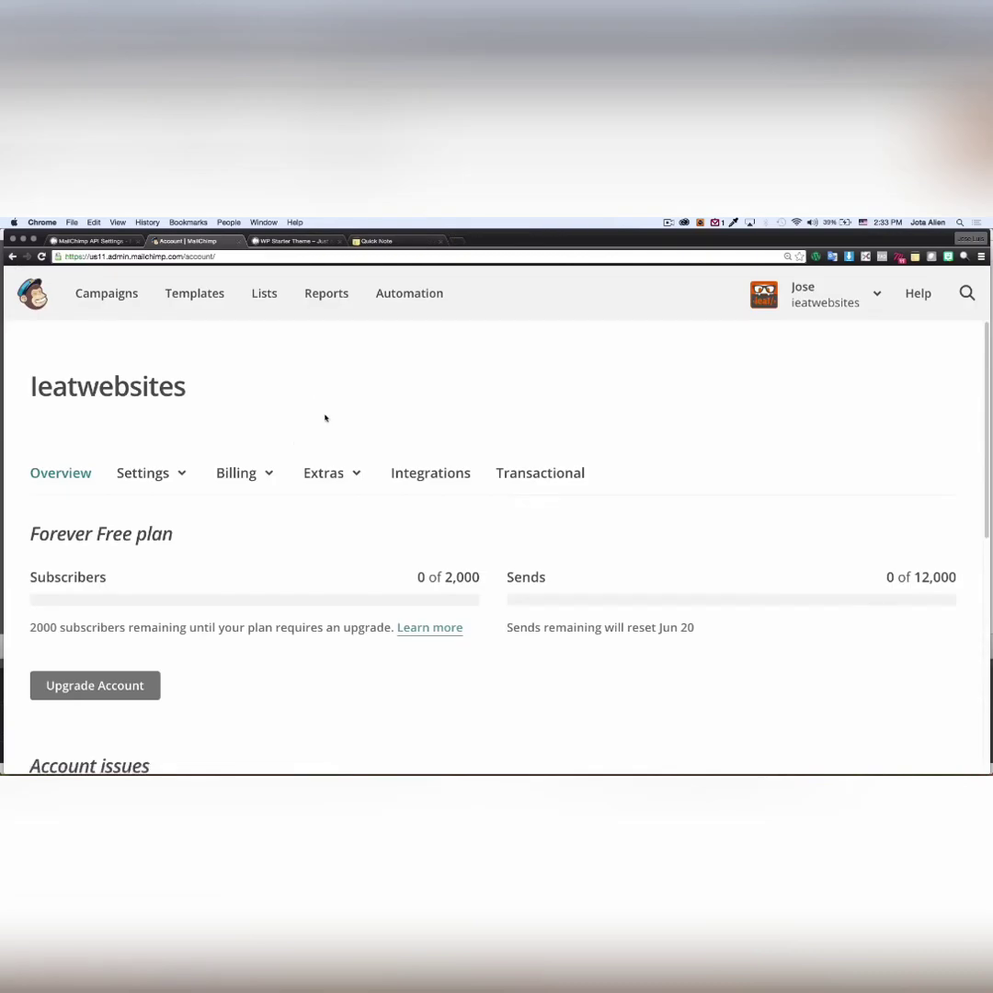
{"action": "scroll", "coordinate": [325, 418], "scroll_direction": "down", "scroll_amount": 3}
{"action": "scroll", "coordinate": [327, 420], "scroll_direction": "up", "scroll_amount": 1}
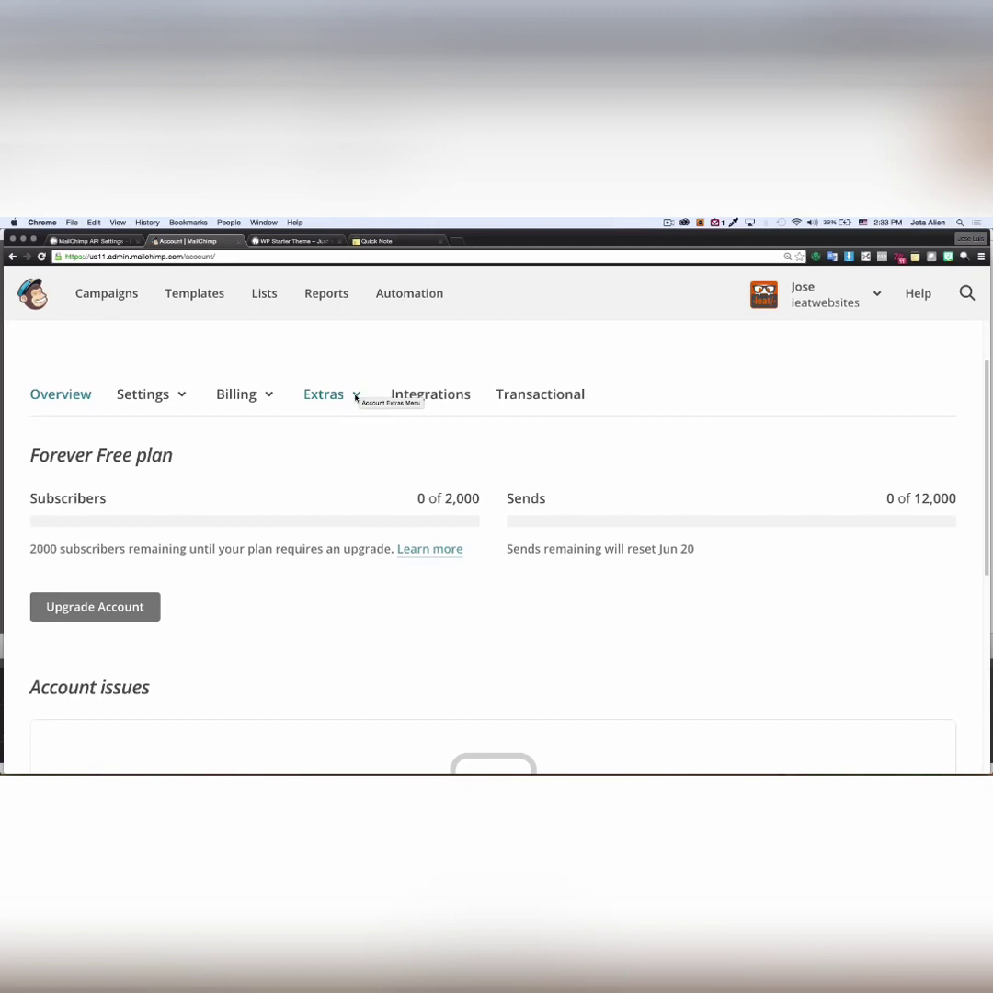
{"action": "left_click", "coordinate": [356, 397]}
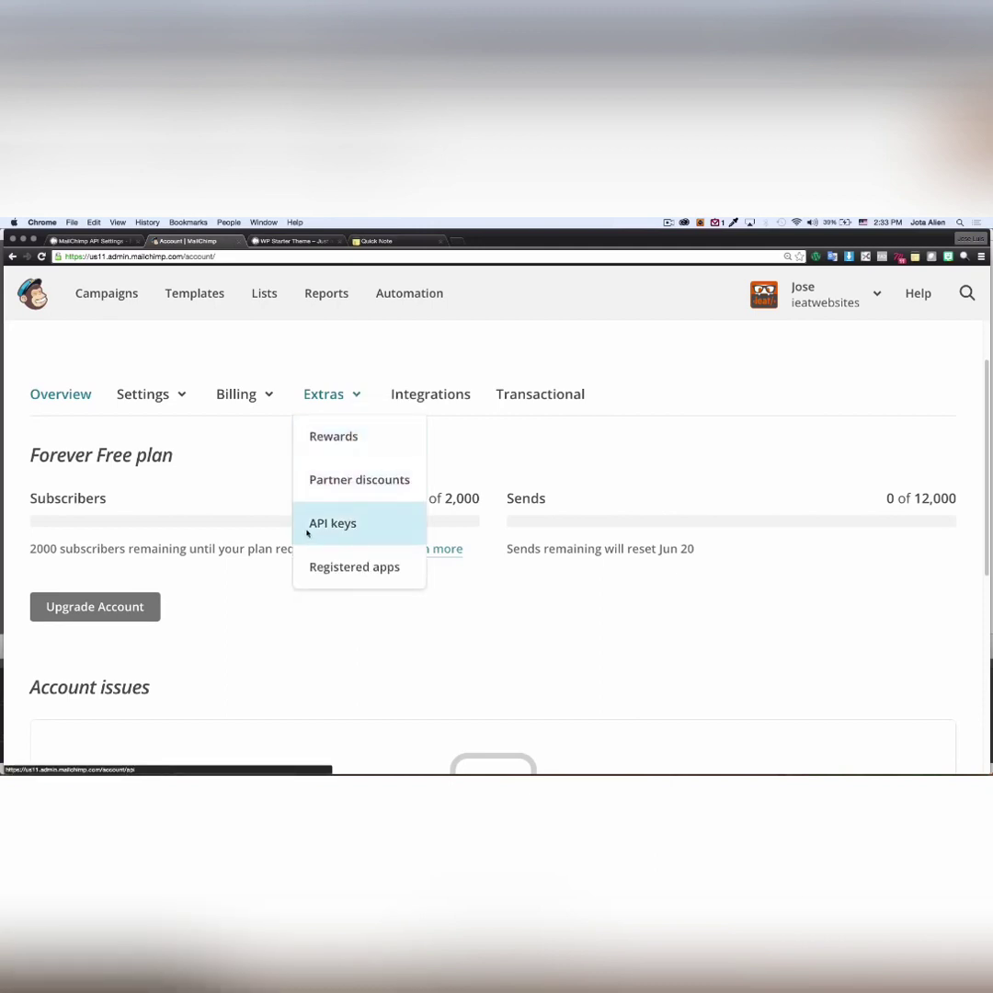
{"action": "left_click", "coordinate": [337, 526]}
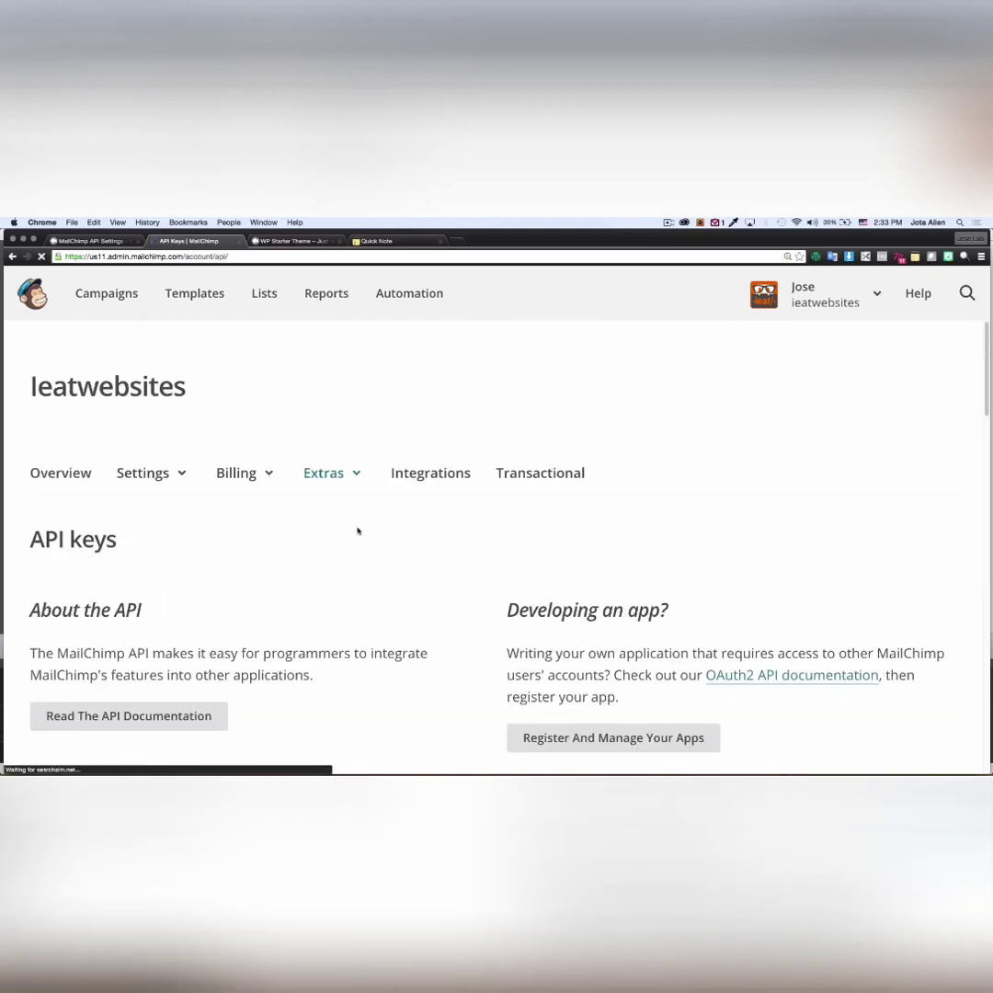
{"action": "scroll", "coordinate": [452, 552], "scroll_direction": "down", "scroll_amount": 1}
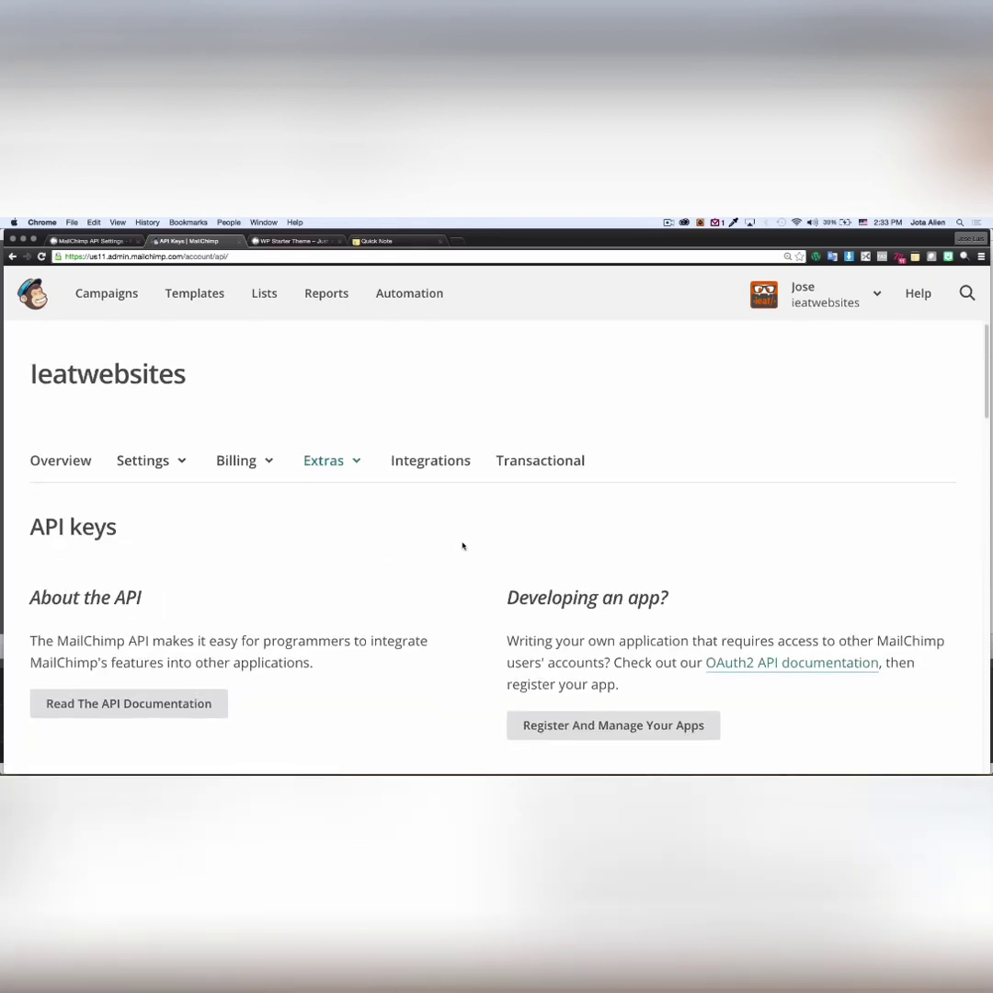
{"action": "scroll", "coordinate": [463, 546], "scroll_direction": "down", "scroll_amount": 5}
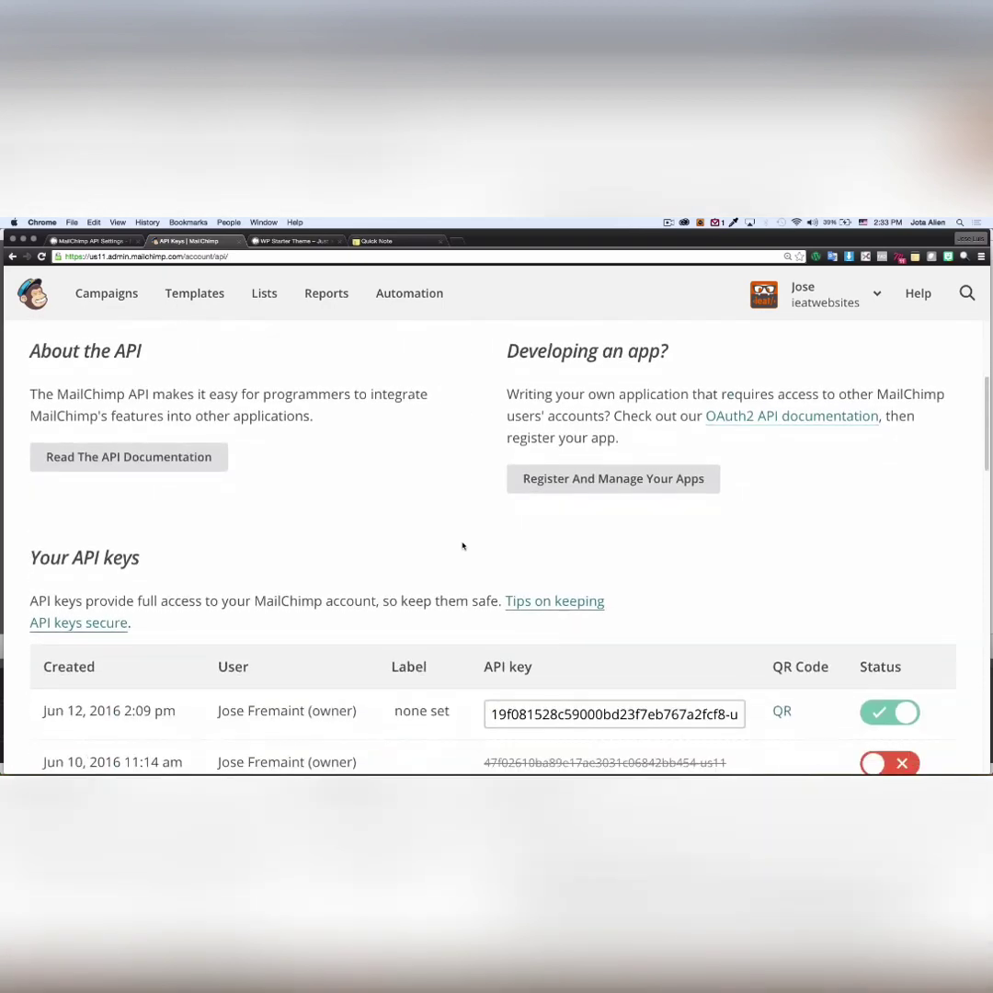
{"action": "scroll", "coordinate": [450, 546], "scroll_direction": "down", "scroll_amount": 2}
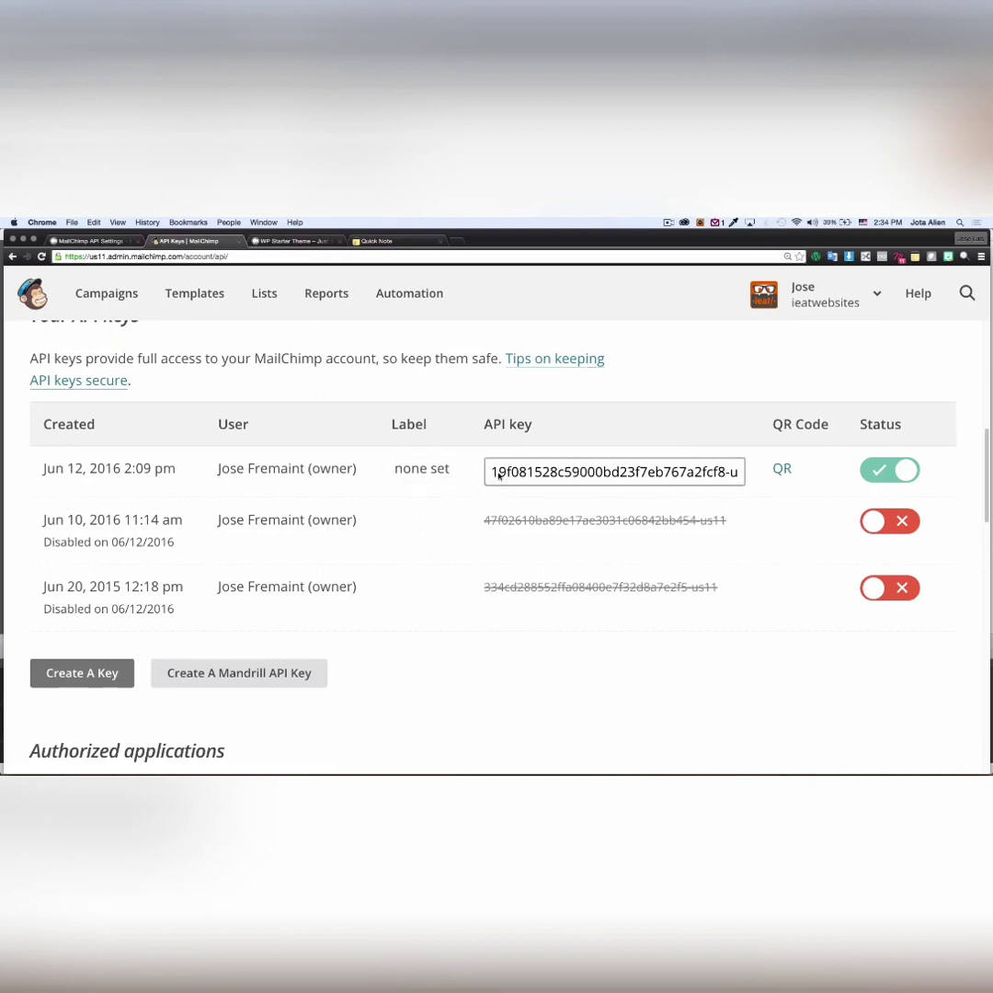
- Copy the enabled API key from the API keys table
{"action": "left_click", "coordinate": [498, 473]}
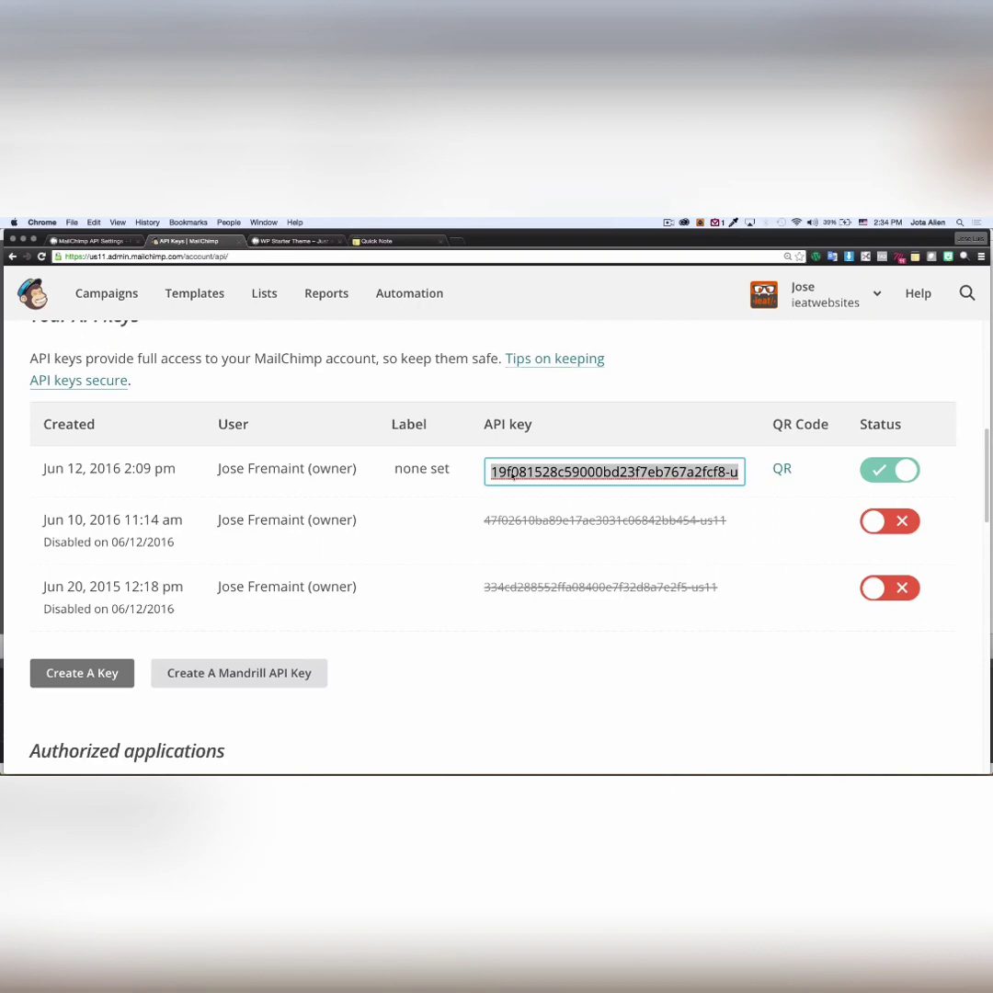
{"action": "right_click", "coordinate": [512, 473]}
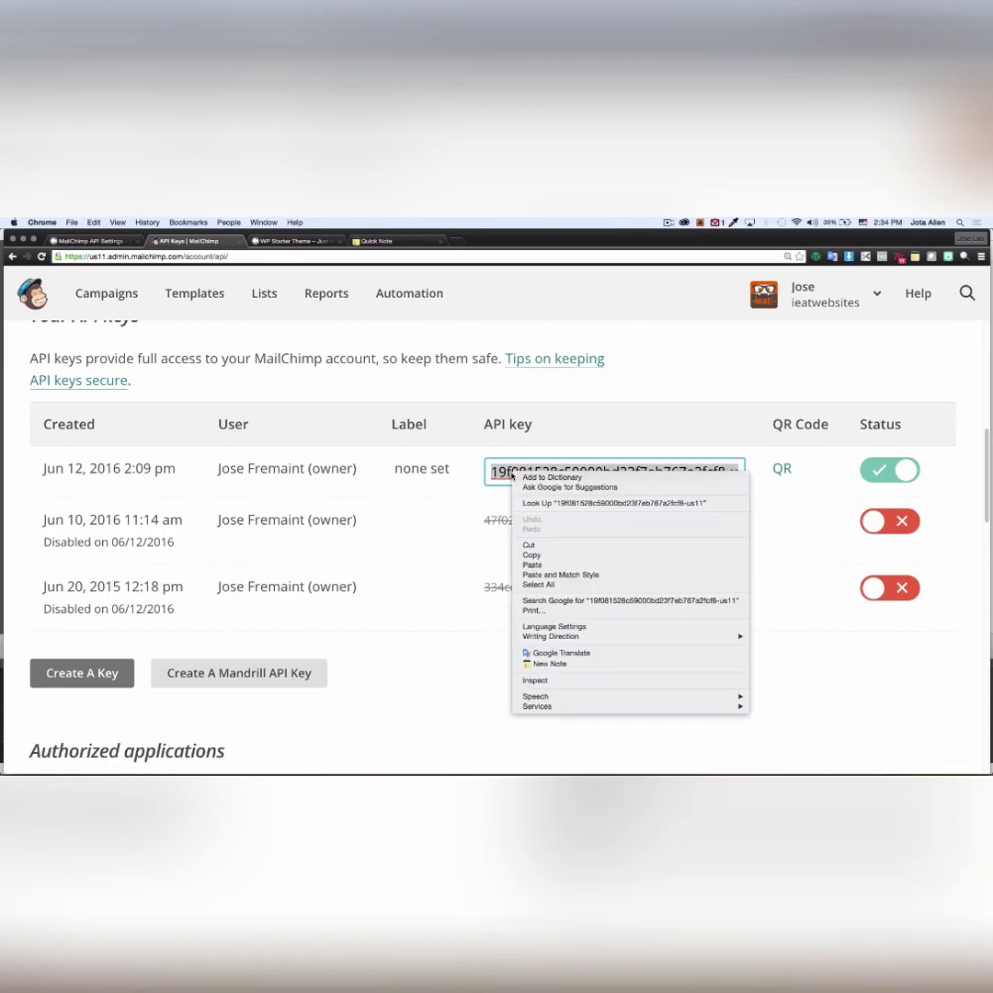
{"action": "left_click", "coordinate": [531, 555]}
- Paste the copied API key into the WordPress plugin's API Key field
{"action": "left_click", "coordinate": [115, 242]}
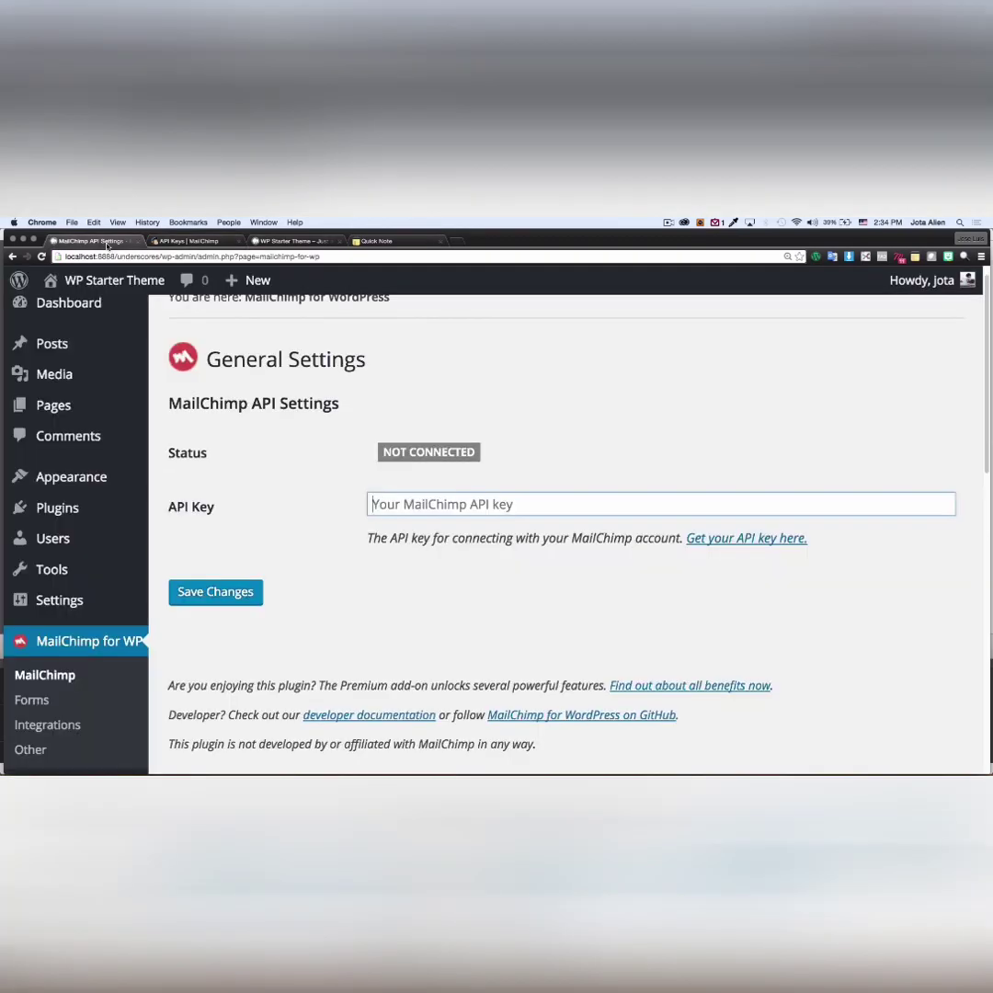
{"action": "left_click", "coordinate": [392, 505]}
{"action": "right_click", "coordinate": [392, 505]}
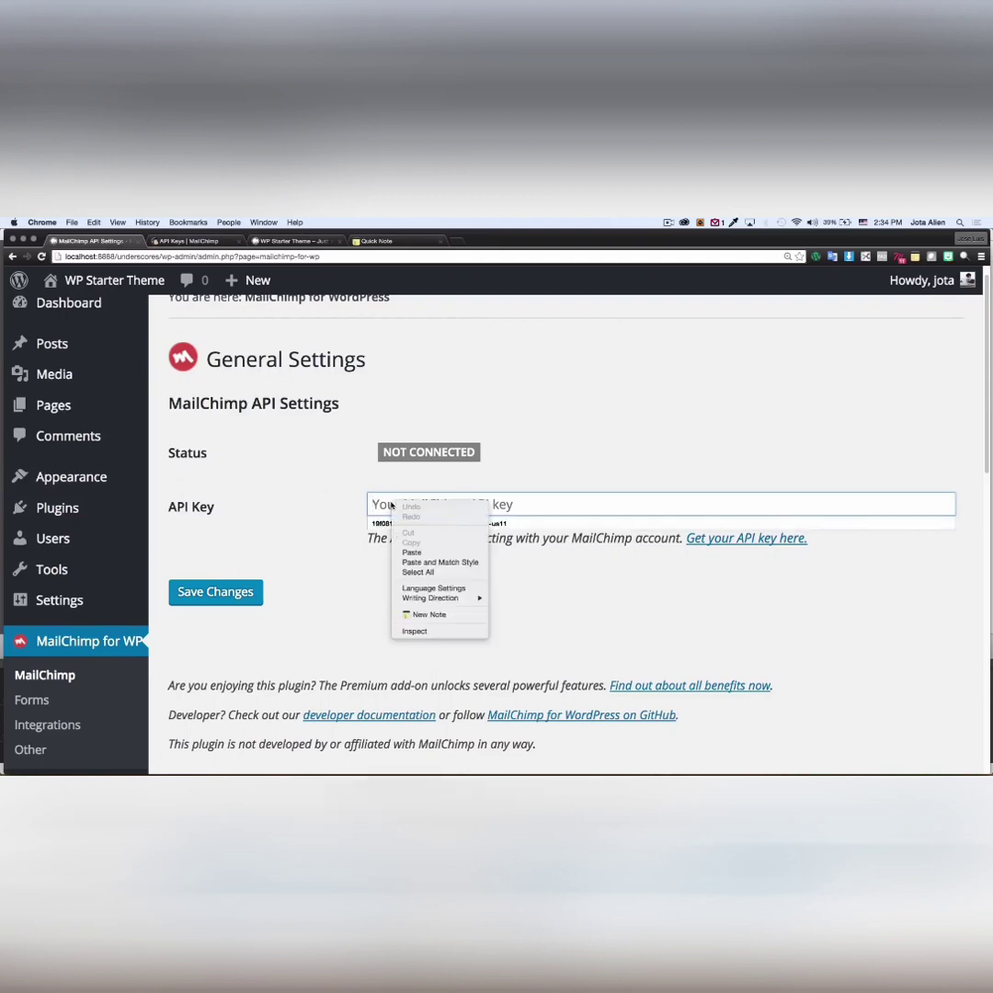
{"action": "left_click", "coordinate": [412, 548]}
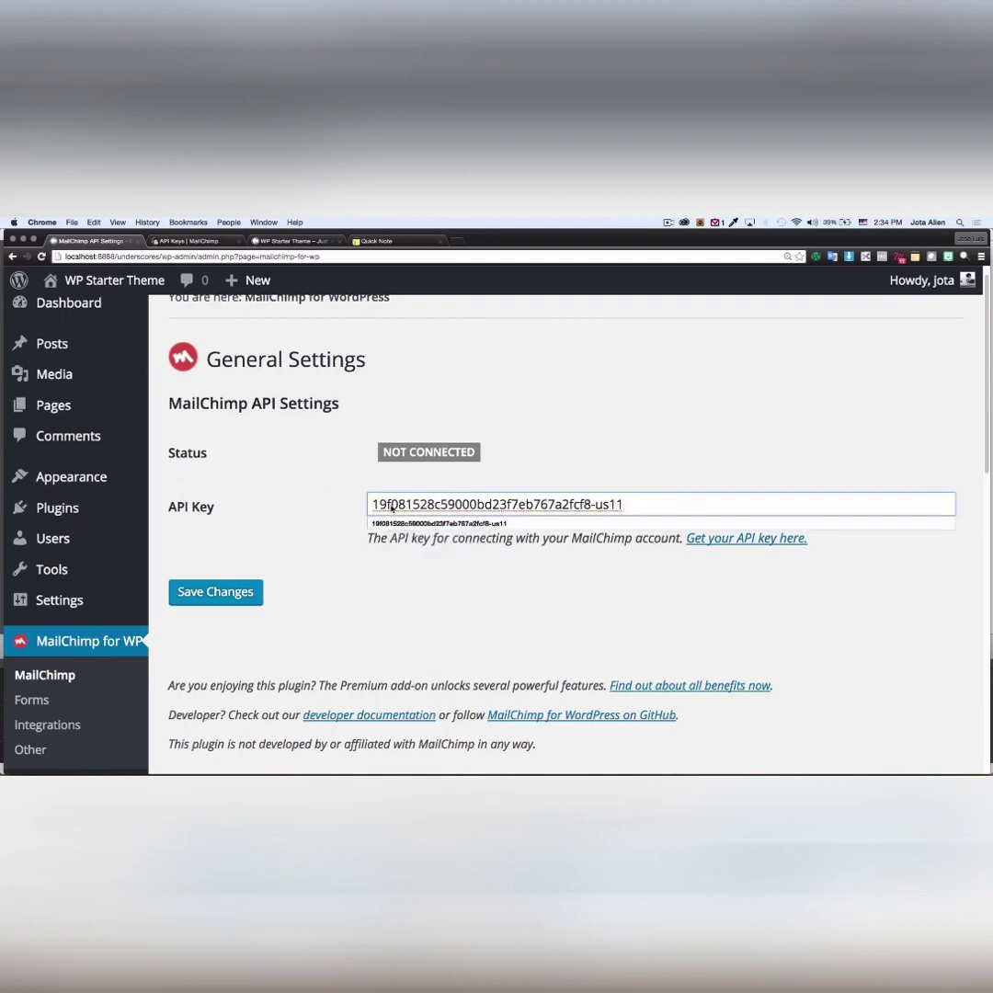
{"action": "left_click", "coordinate": [390, 584]}
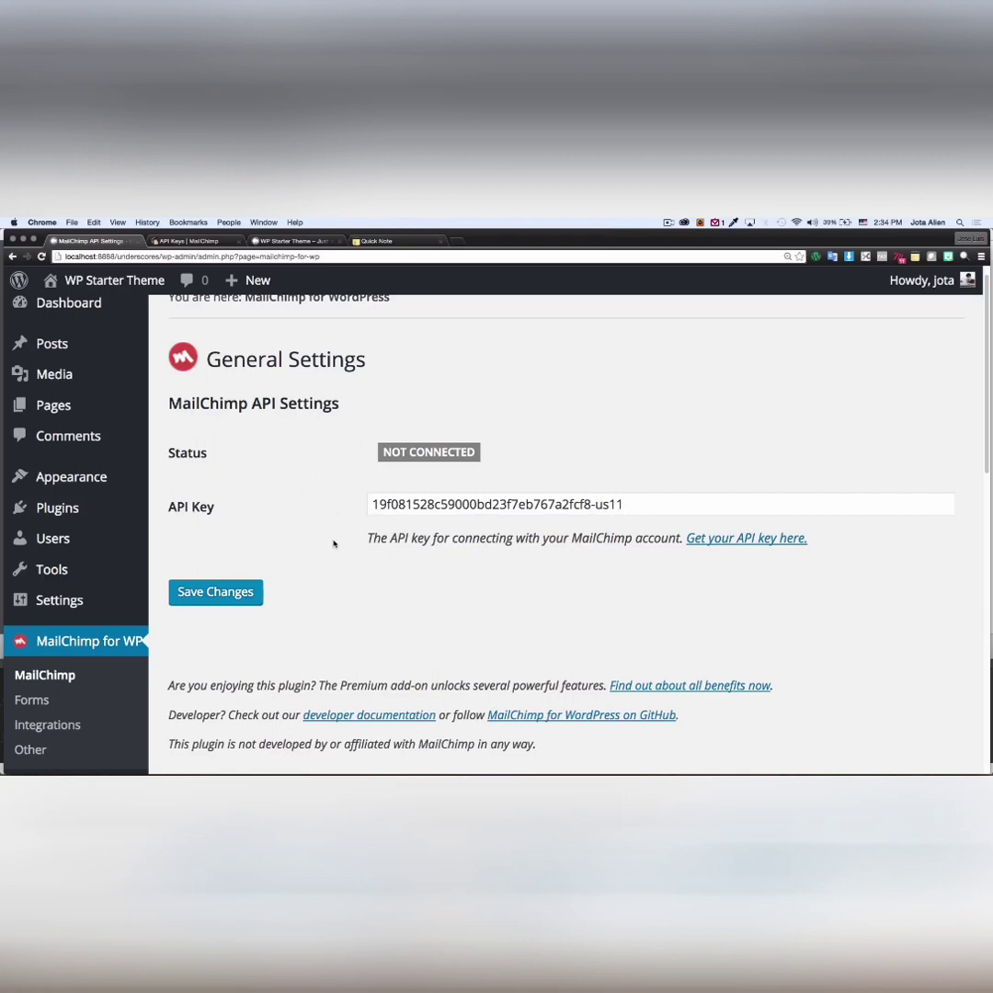
- Save the settings so the status reads Connected and the ieatwebsites list appears
{"action": "left_click", "coordinate": [206, 595]}
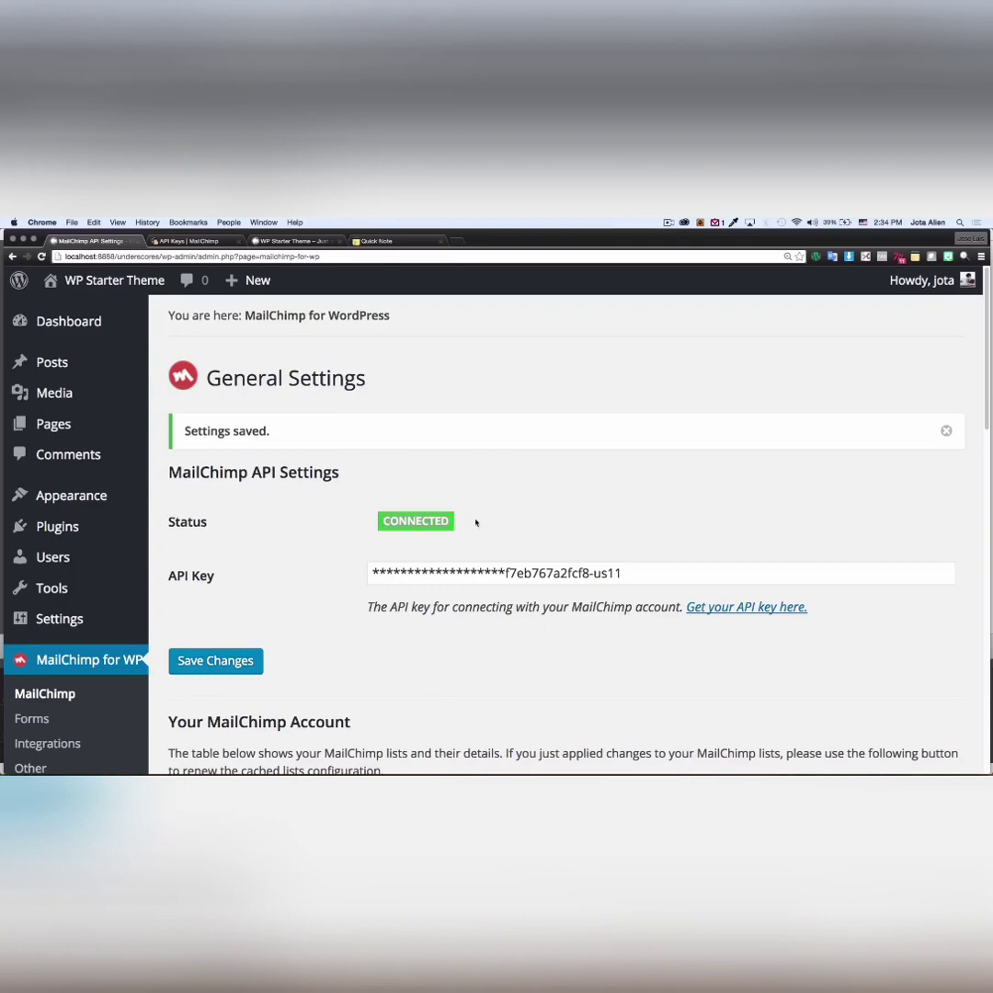
{"action": "scroll", "coordinate": [499, 521], "scroll_direction": "down", "scroll_amount": 2}
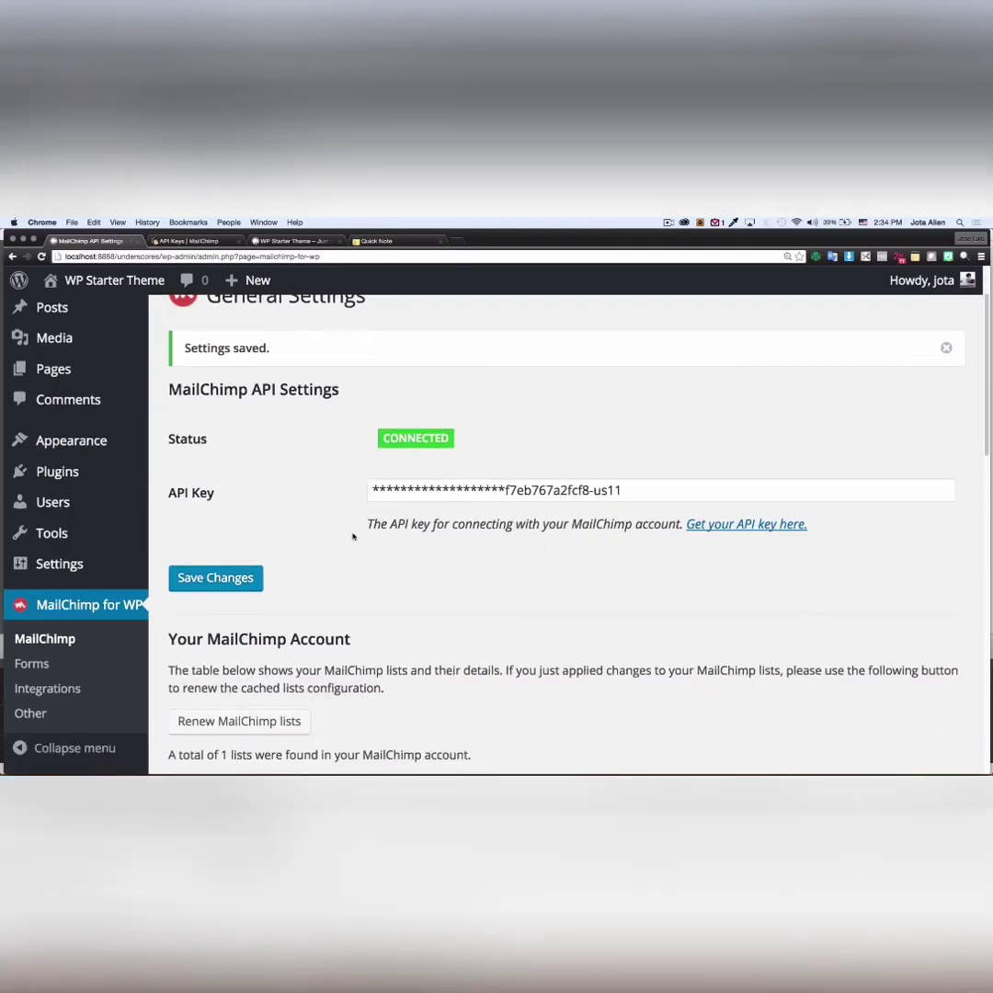
{"action": "scroll", "coordinate": [352, 536], "scroll_direction": "down", "scroll_amount": 4}
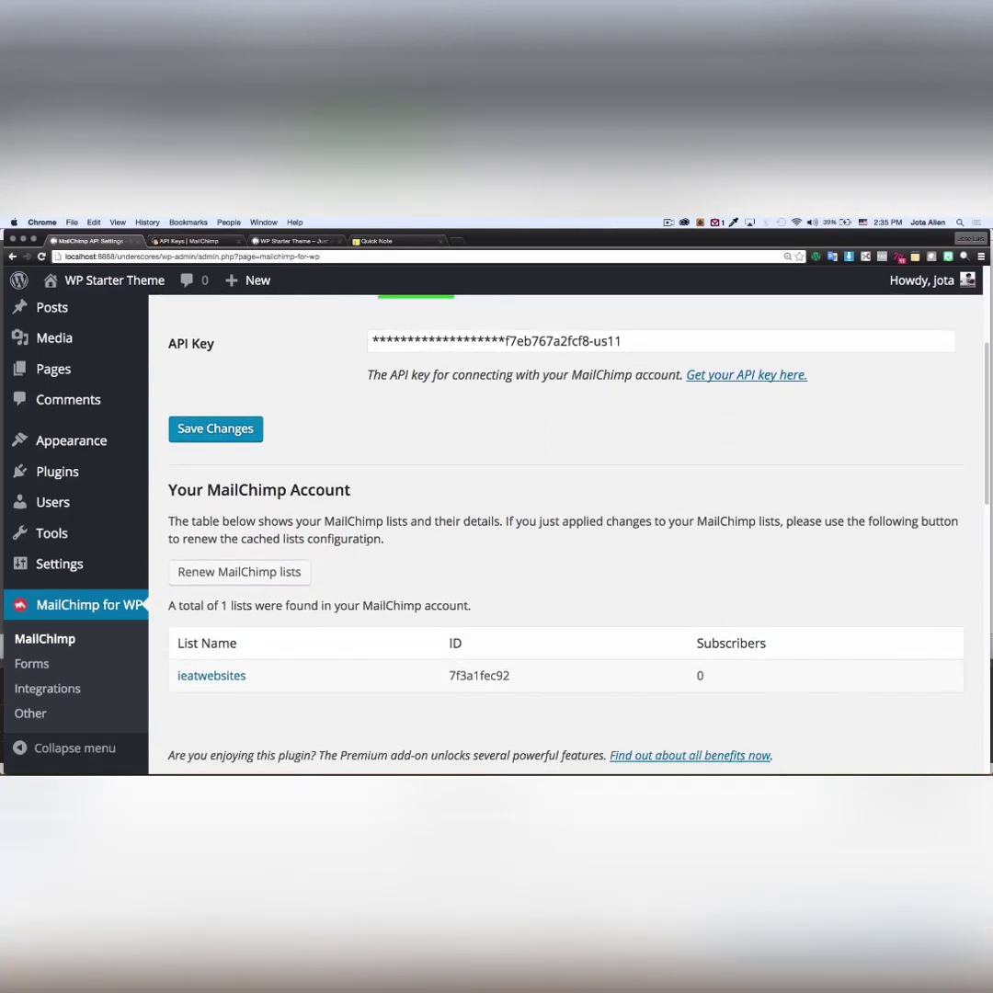
{"action": "scroll", "coordinate": [367, 539], "scroll_direction": "down", "scroll_amount": 2}
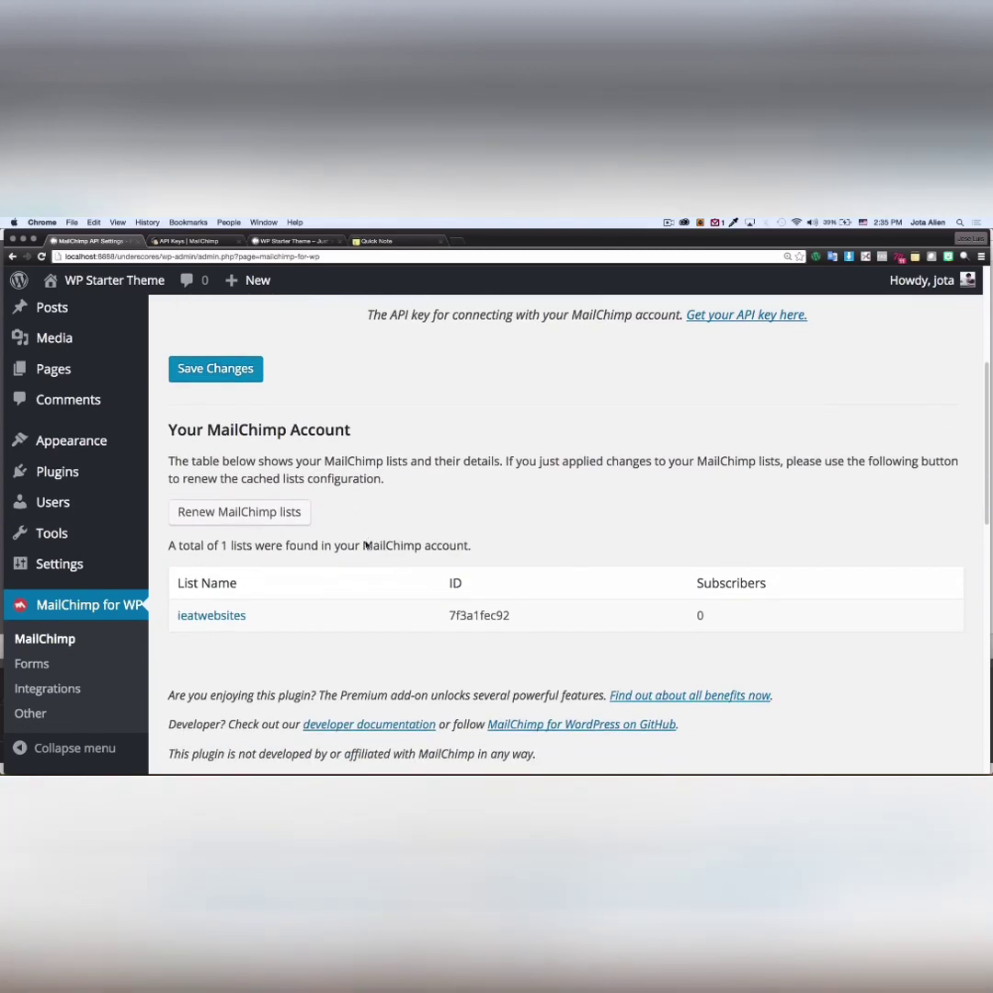
{"action": "scroll", "coordinate": [365, 546], "scroll_direction": "down", "scroll_amount": 1}
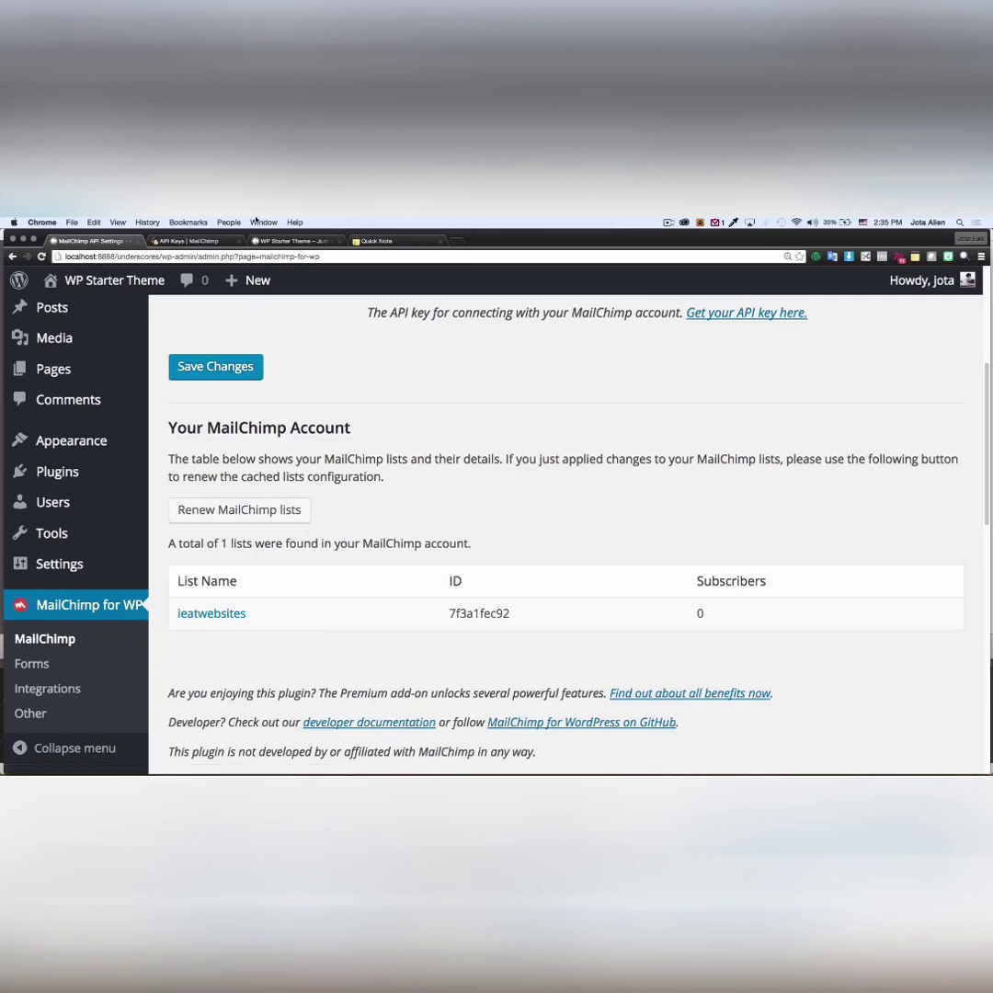
- Open the ieatwebsites list from the MailChimp Lists overview
{"action": "left_click", "coordinate": [191, 241]}
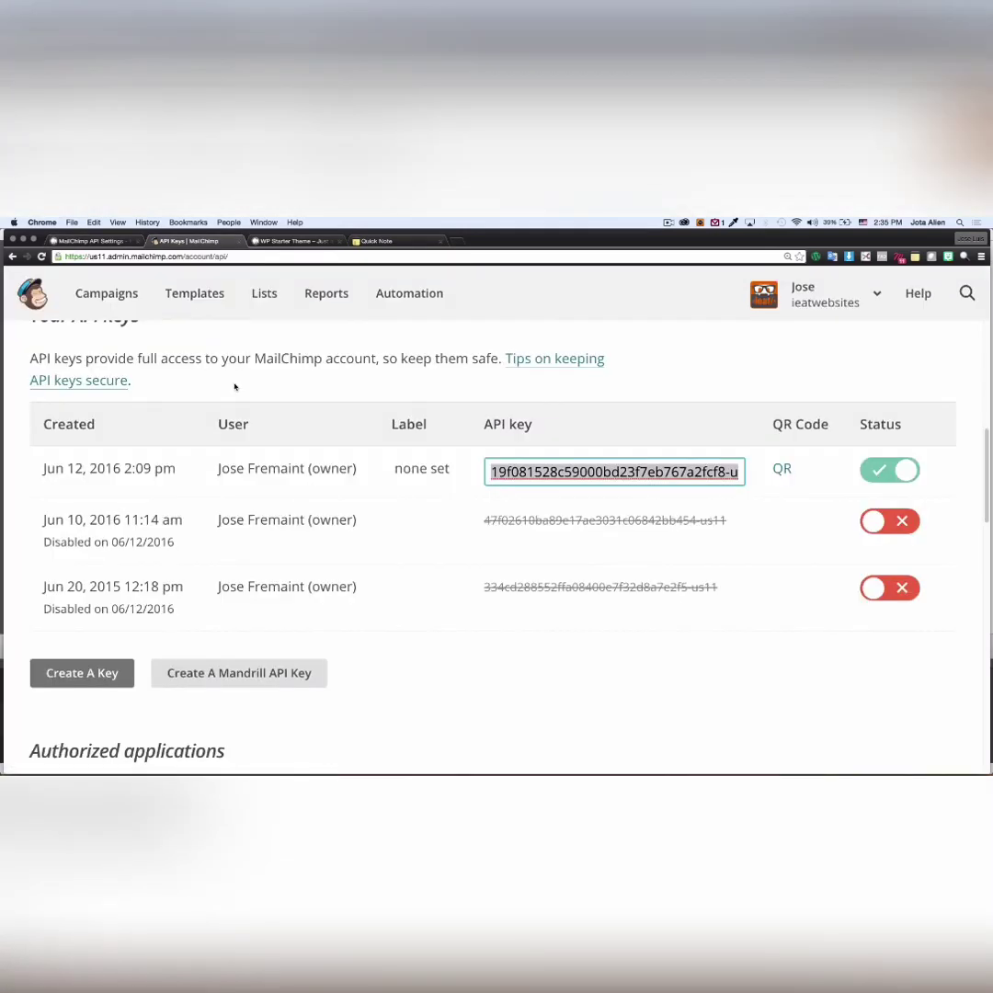
{"action": "scroll", "coordinate": [235, 388], "scroll_direction": "up", "scroll_amount": 3}
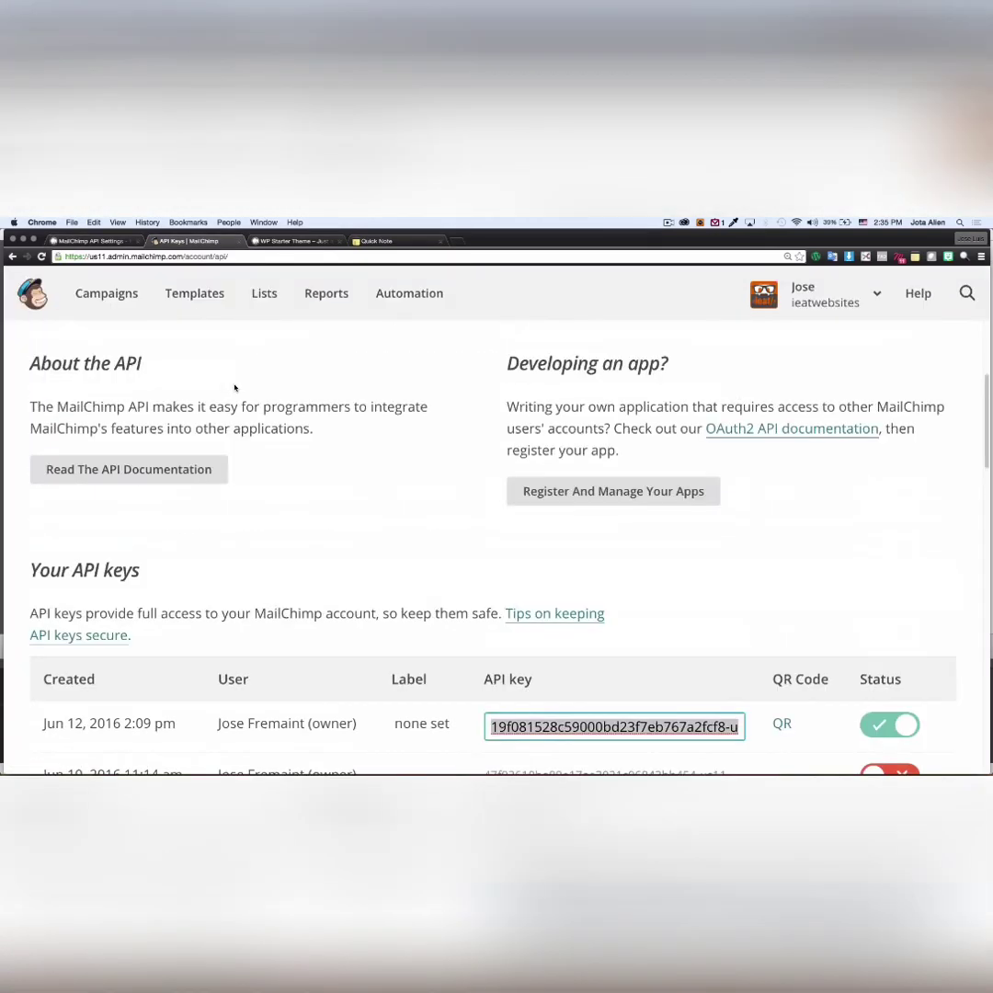
{"action": "left_click", "coordinate": [263, 296]}
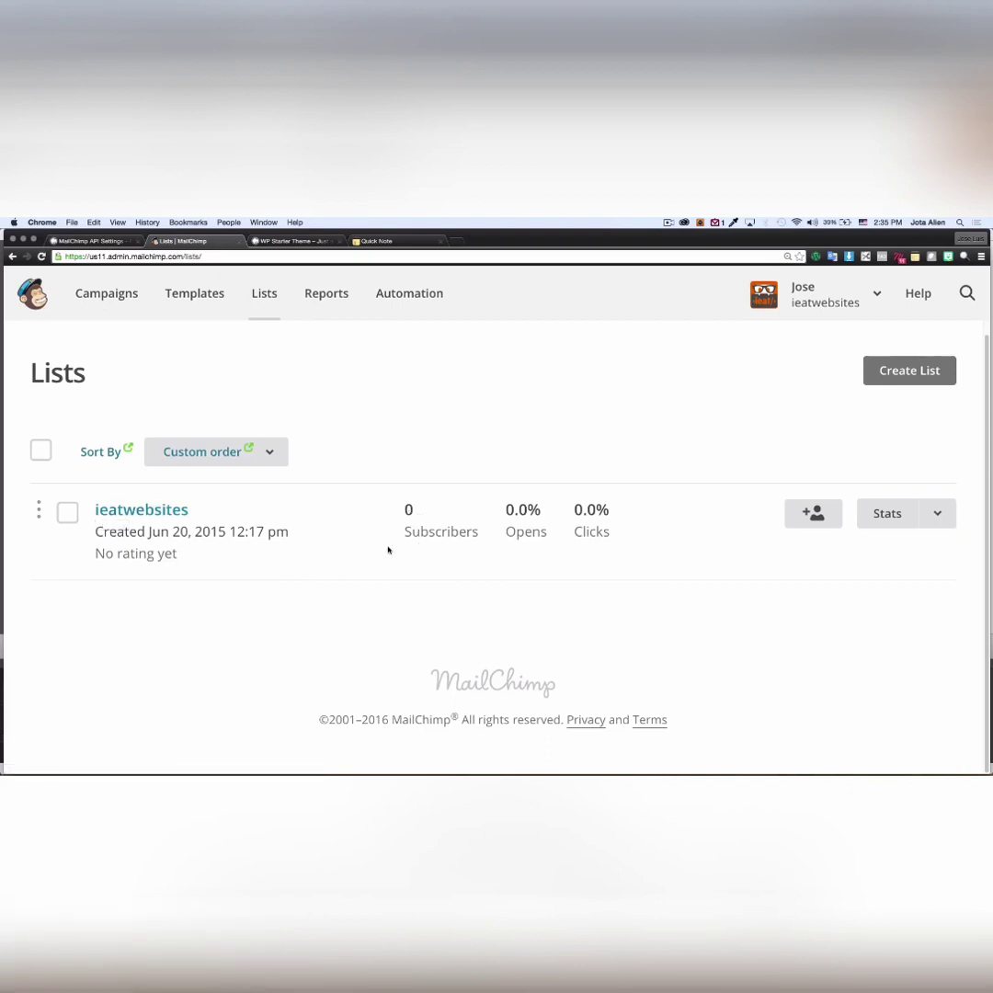
{"action": "left_click", "coordinate": [160, 511]}
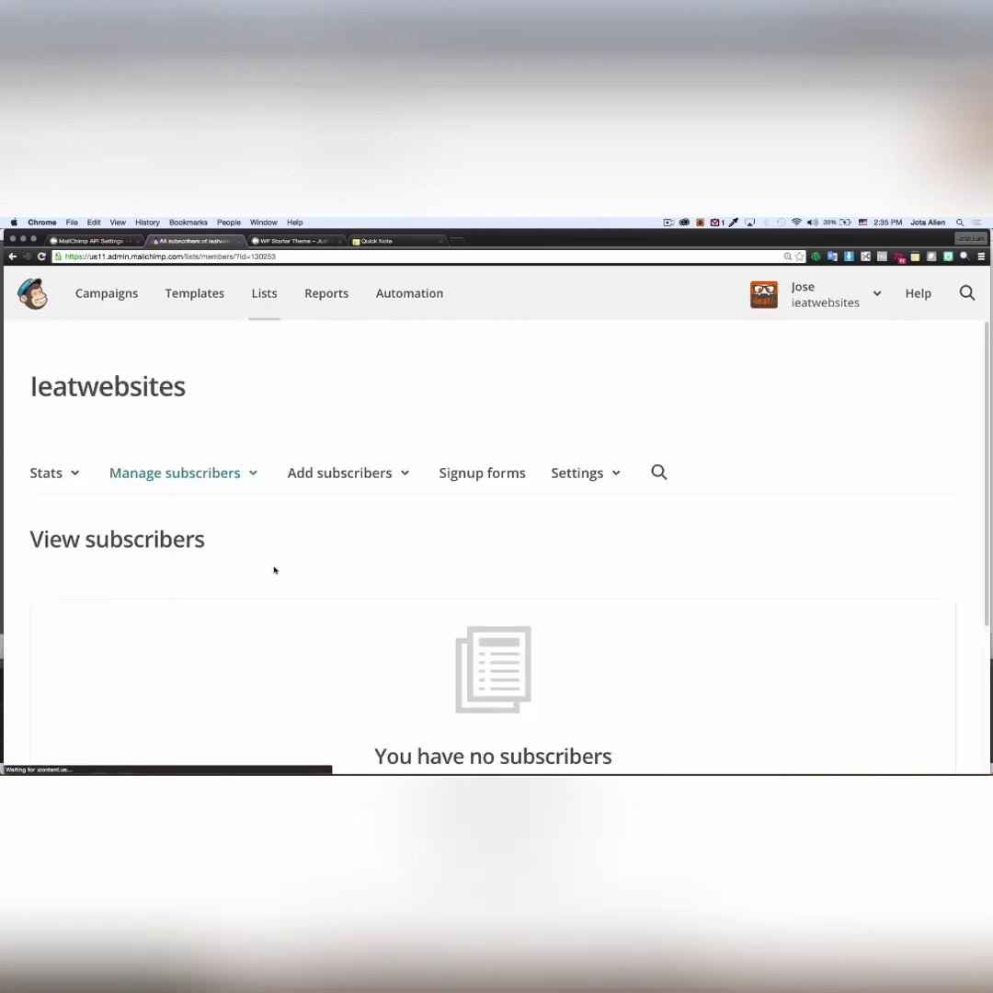
- Review the general signup form's Email Address, First Name, Last Name and Website fields
{"action": "scroll", "coordinate": [287, 565], "scroll_direction": "down", "scroll_amount": 2}
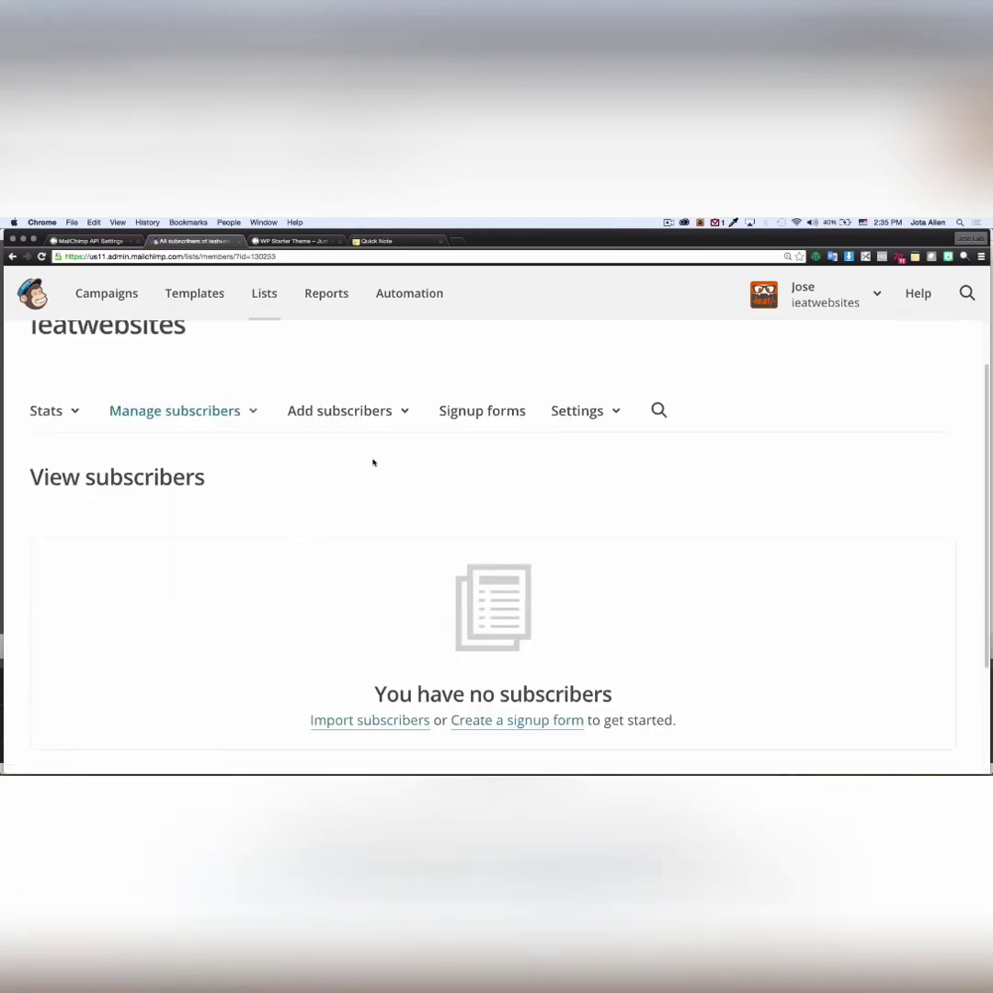
{"action": "left_click", "coordinate": [462, 414]}
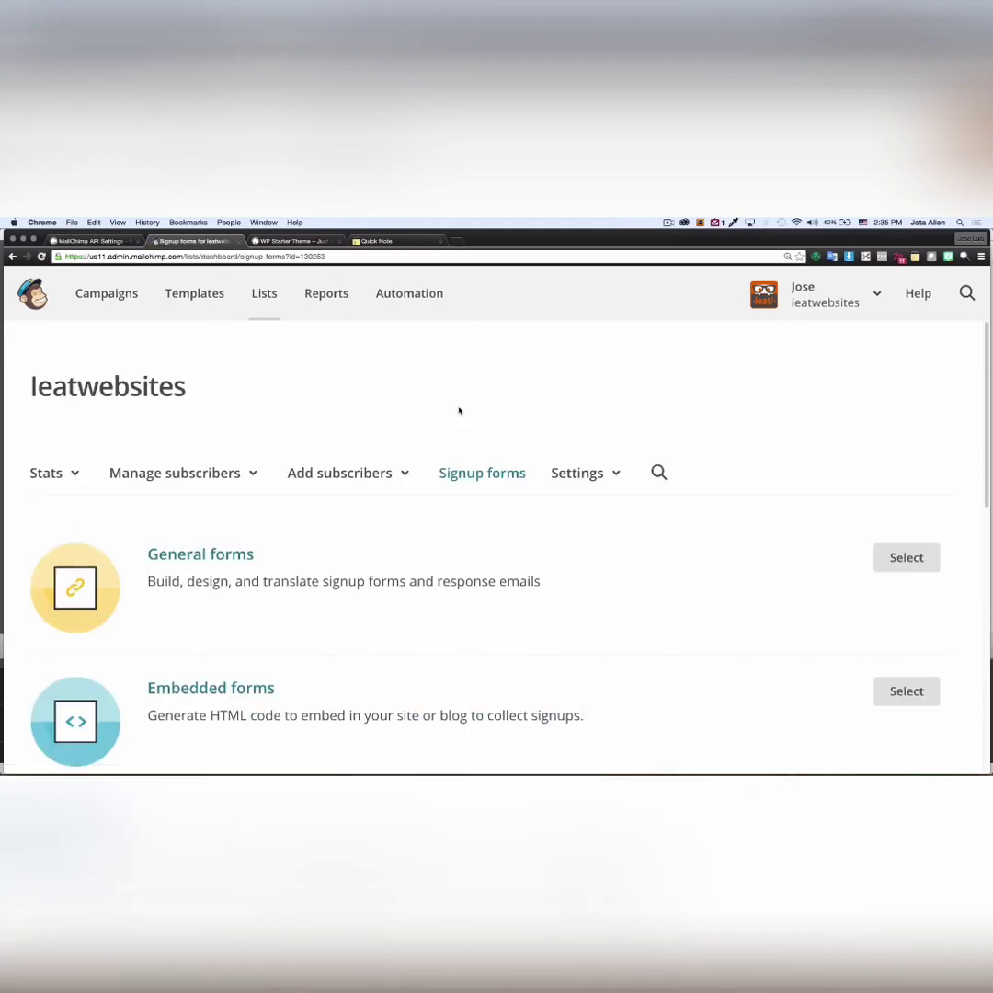
{"action": "scroll", "coordinate": [224, 554], "scroll_direction": "down", "scroll_amount": 1}
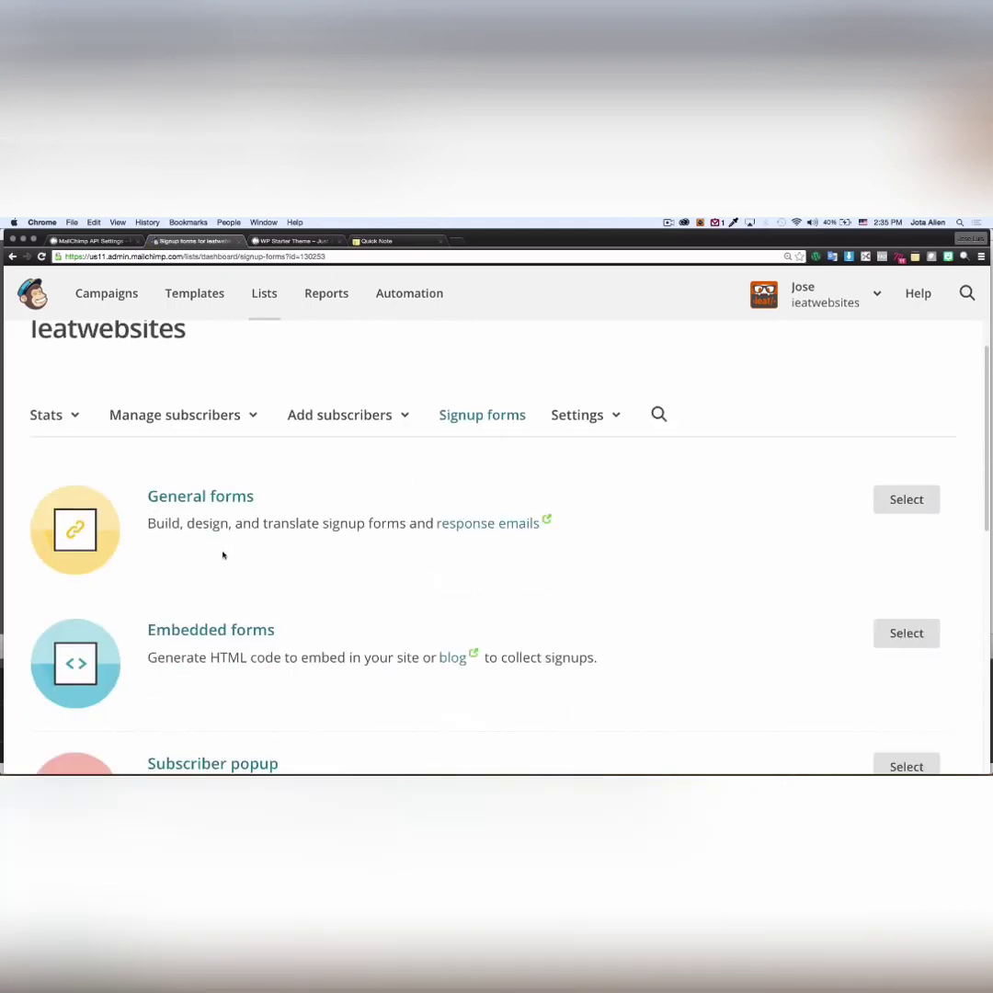
{"action": "left_click", "coordinate": [220, 501]}
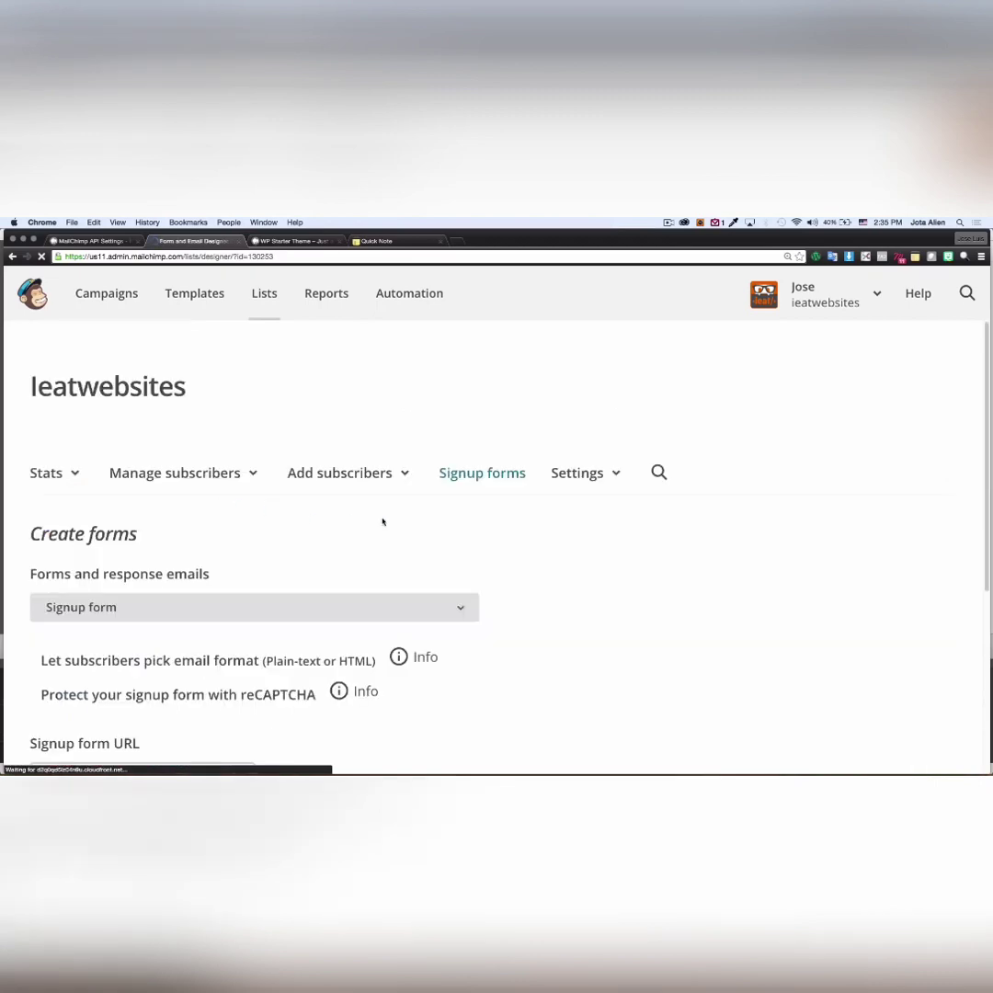
{"action": "scroll", "coordinate": [523, 529], "scroll_direction": "down", "scroll_amount": 3}
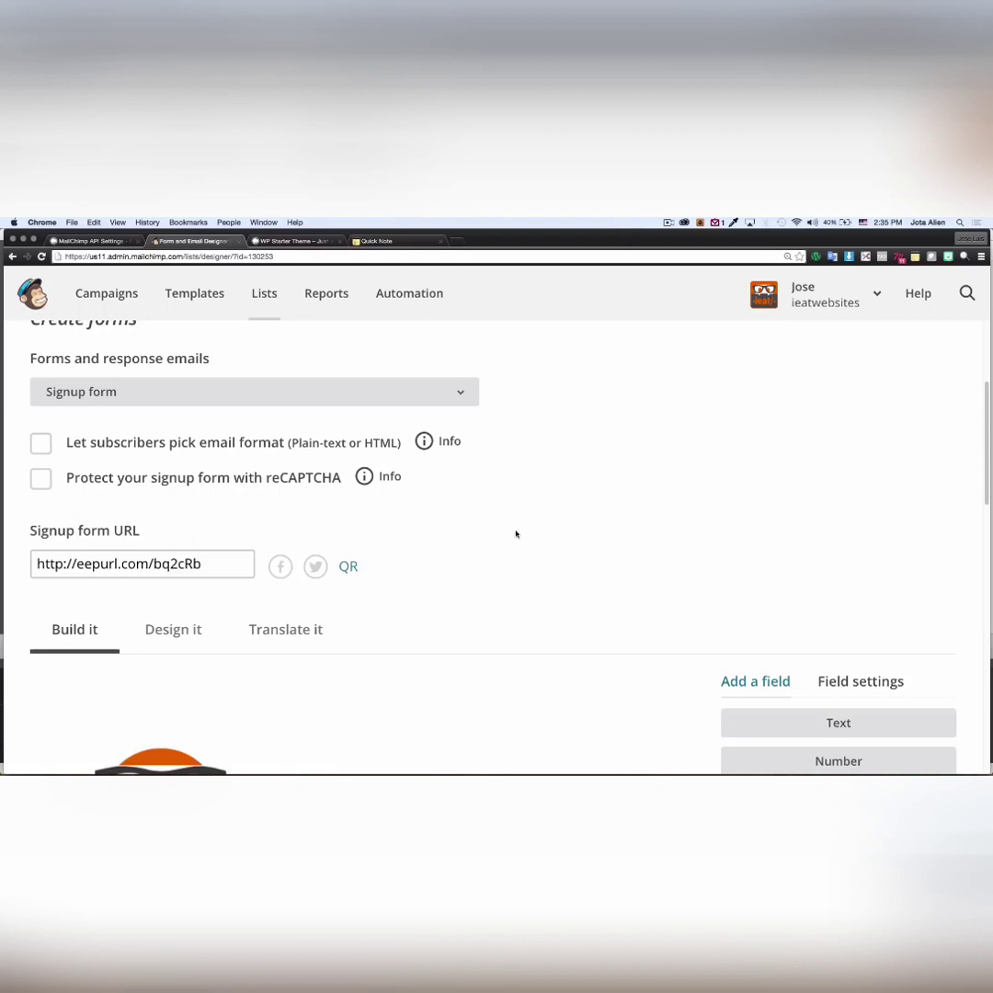
{"action": "scroll", "coordinate": [516, 534], "scroll_direction": "down", "scroll_amount": 5}
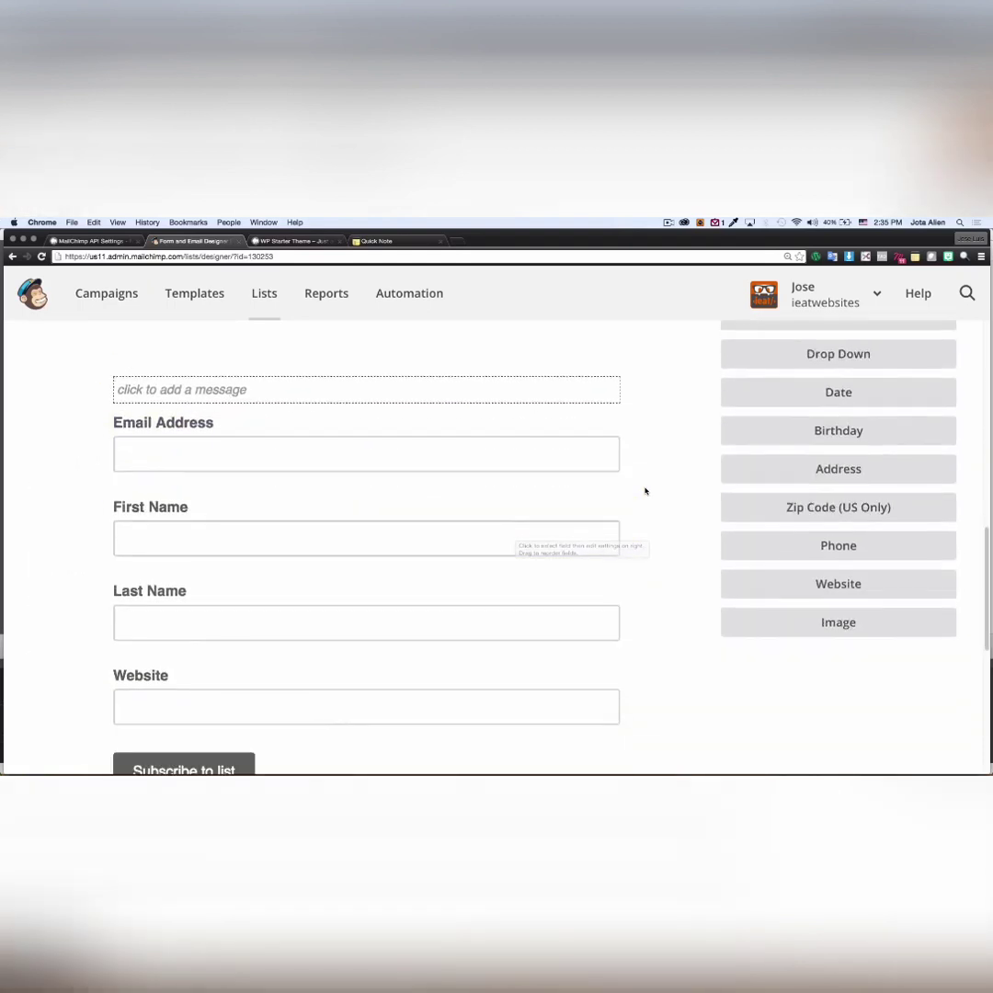
{"action": "scroll", "coordinate": [648, 492], "scroll_direction": "down", "scroll_amount": 1}
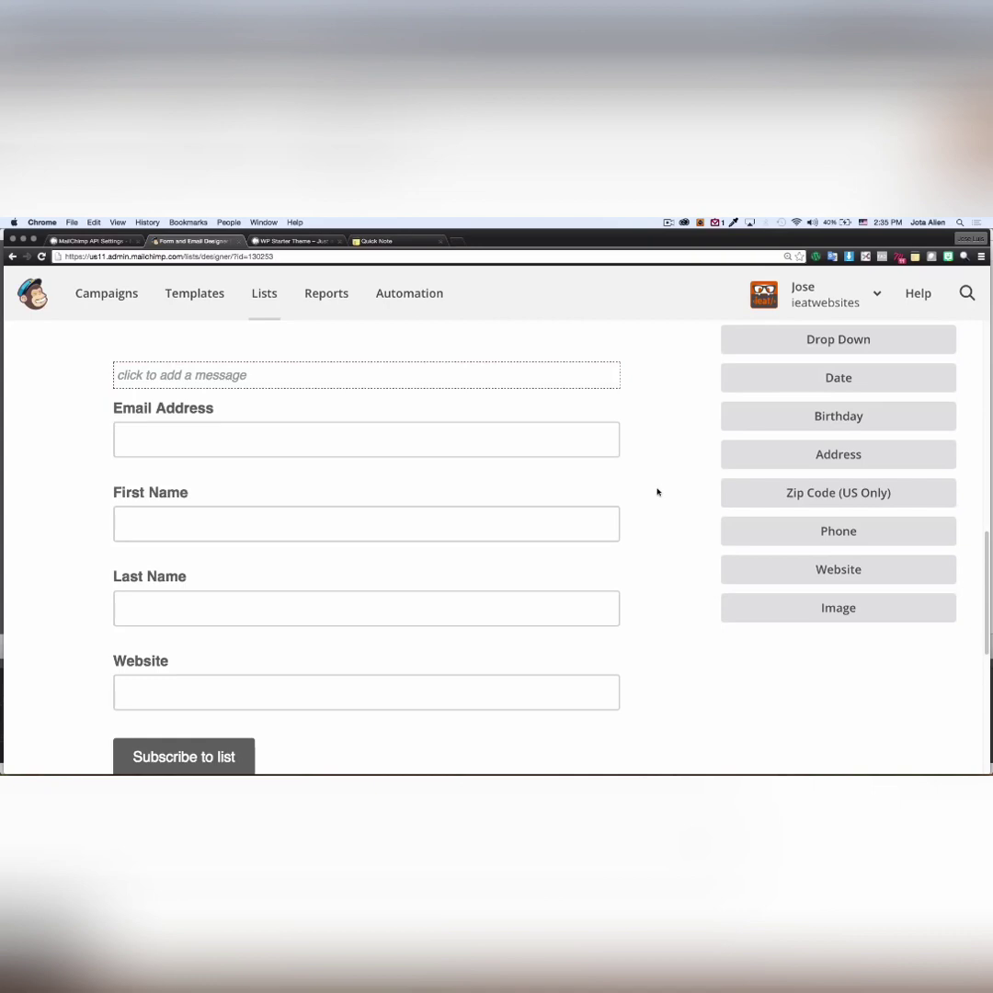
{"action": "scroll", "coordinate": [657, 492], "scroll_direction": "down", "scroll_amount": 1}
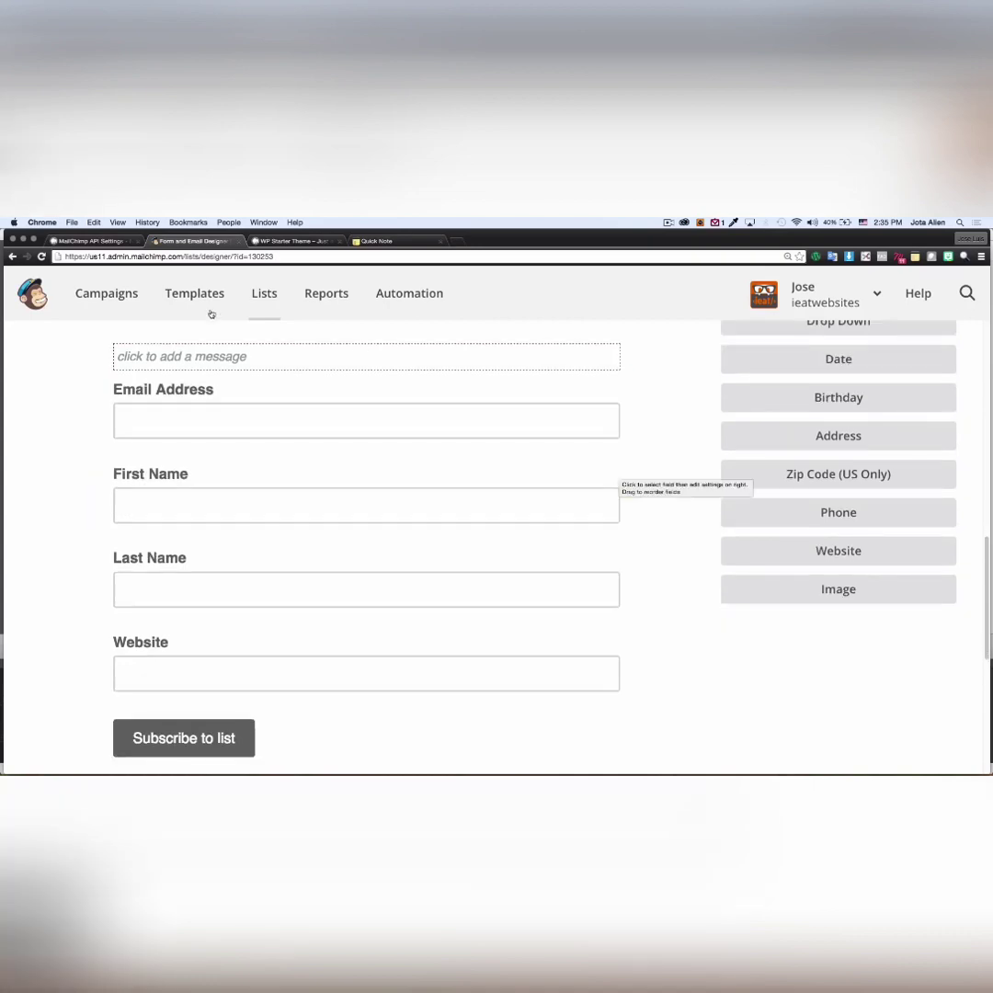
{"action": "left_click", "coordinate": [90, 241]}
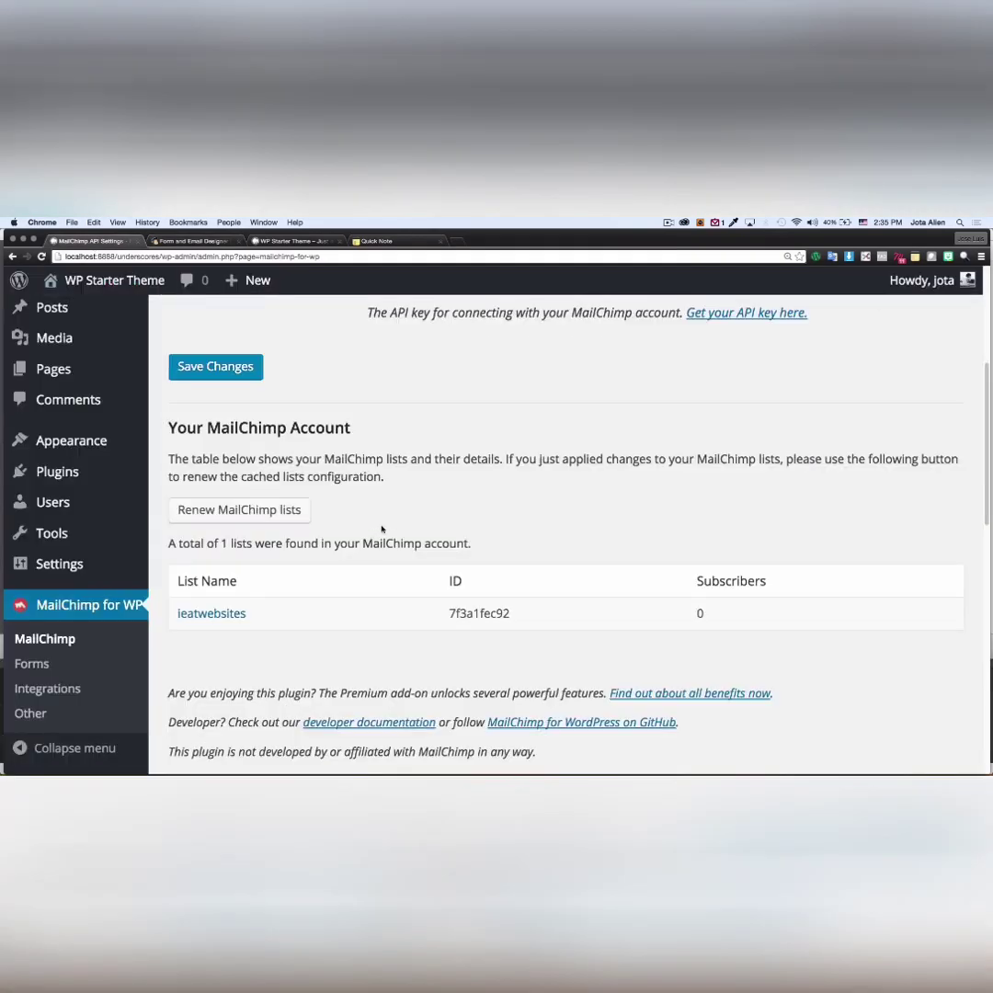
- Expand the ieatwebsites fields in WordPress and compare them with MailChimp's four signup form fields
{"action": "scroll", "coordinate": [382, 530], "scroll_direction": "down", "scroll_amount": 2}
{"action": "left_click", "coordinate": [229, 514]}
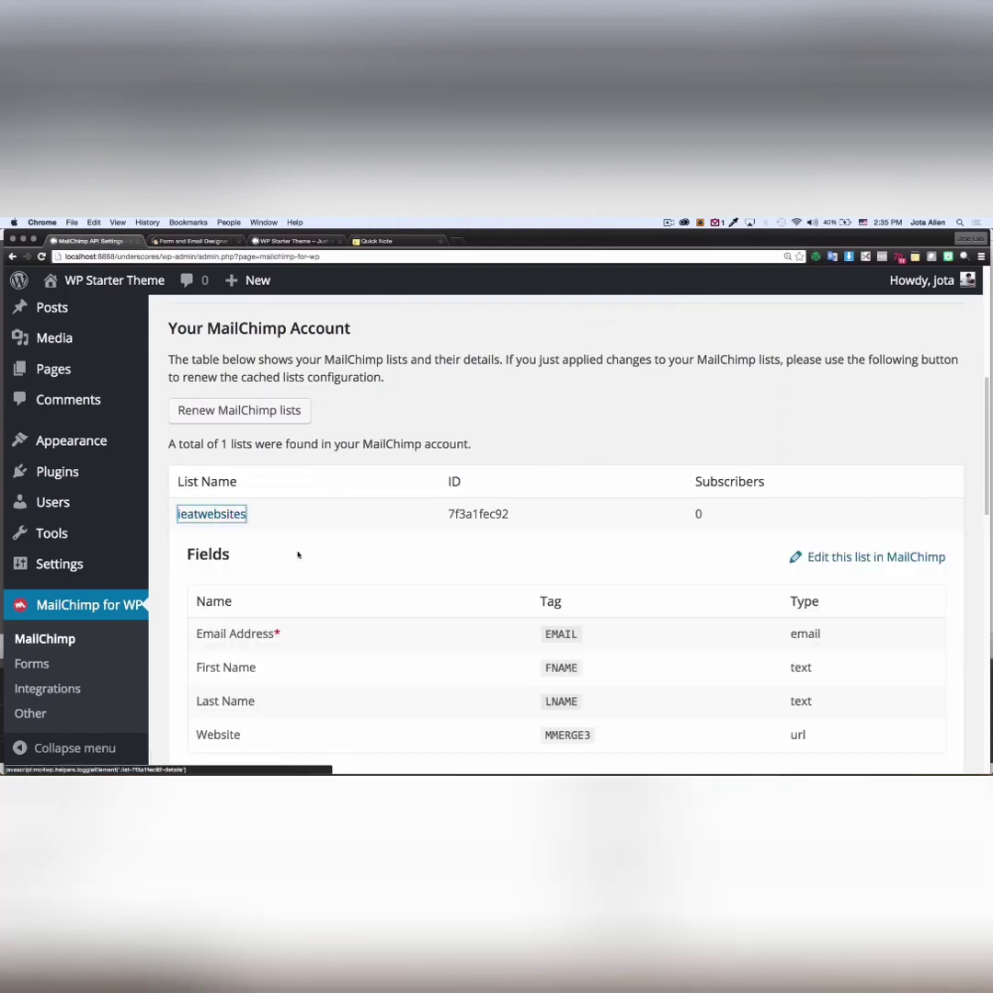
{"action": "scroll", "coordinate": [298, 553], "scroll_direction": "down", "scroll_amount": 3}
{"action": "scroll", "coordinate": [311, 581], "scroll_direction": "up", "scroll_amount": 1}
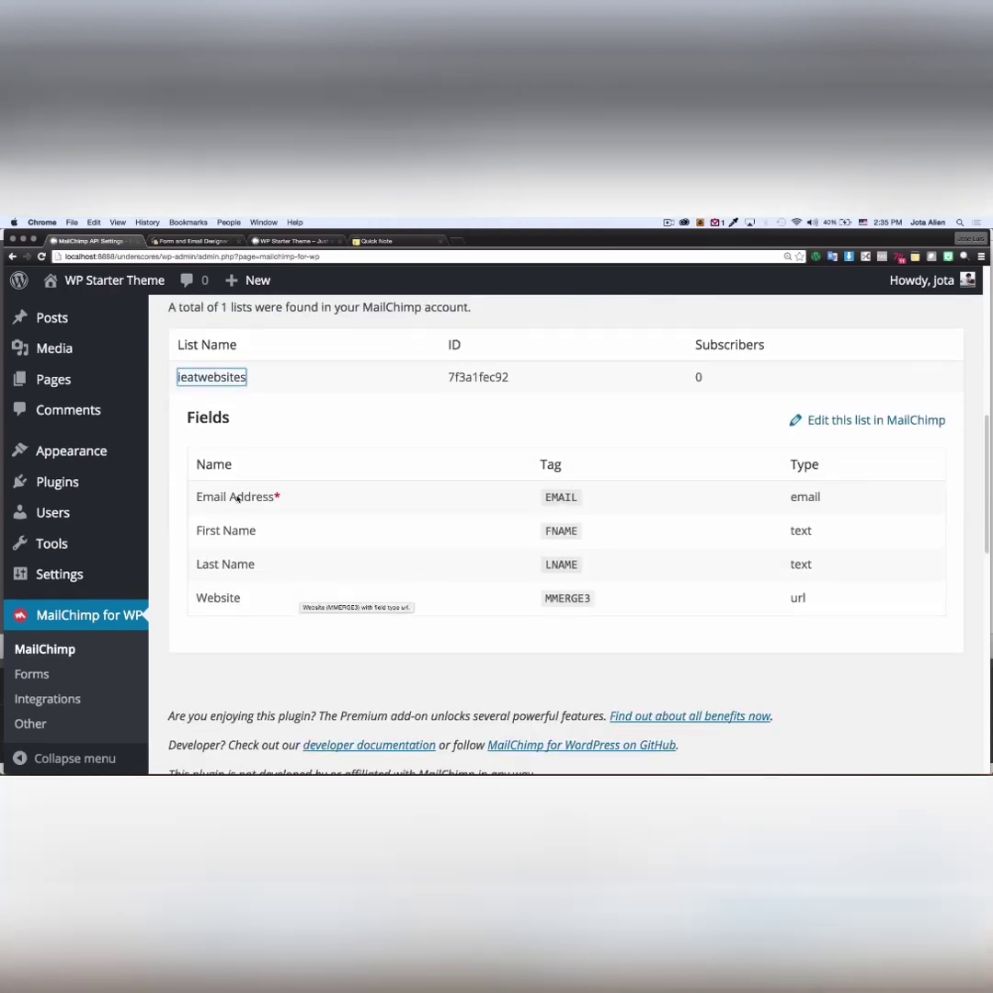
{"action": "left_click", "coordinate": [191, 241]}
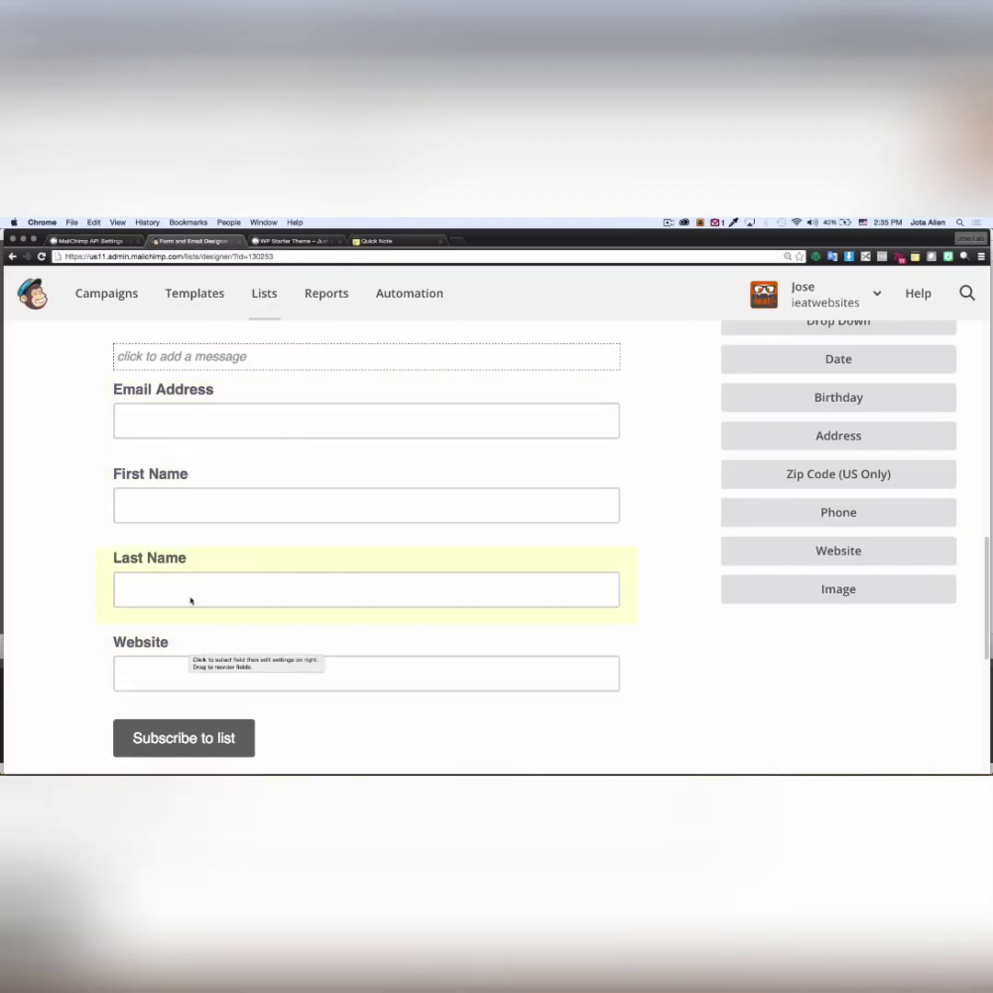
{"action": "left_click", "coordinate": [92, 241]}
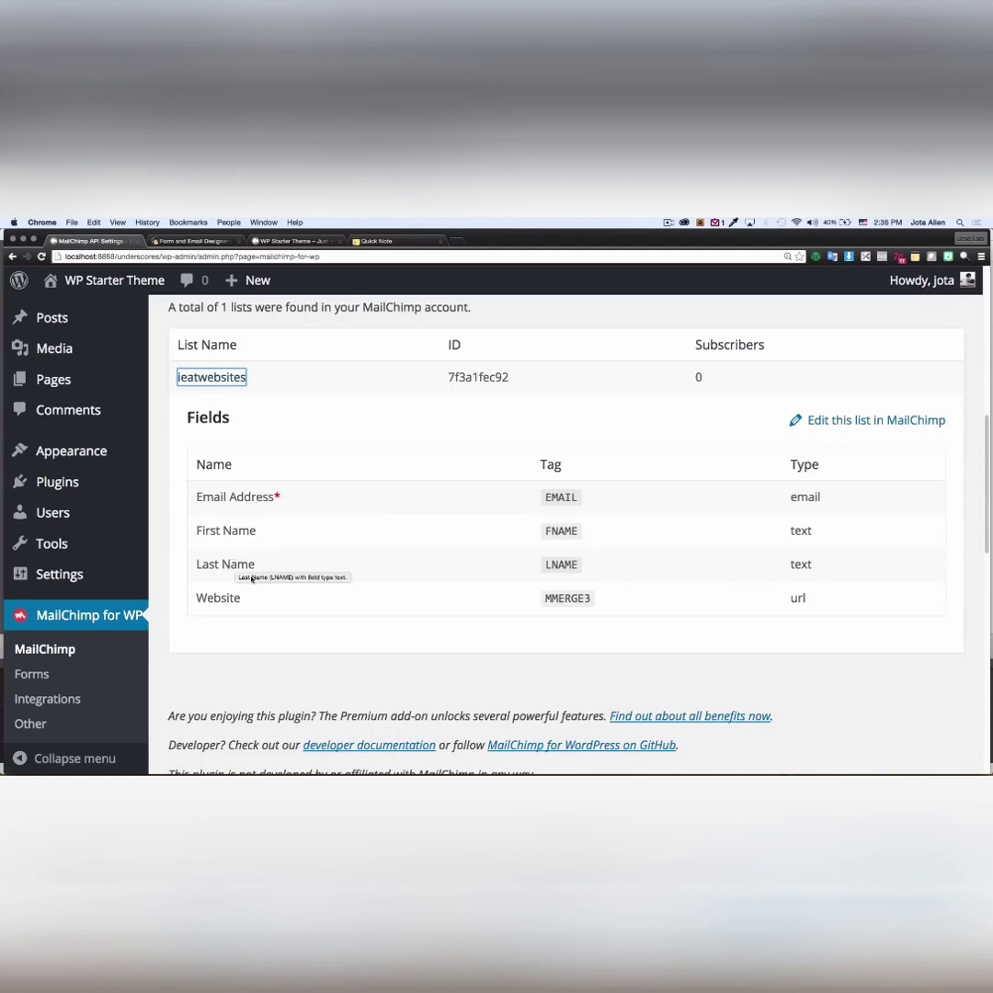
{"action": "left_click", "coordinate": [191, 242]}
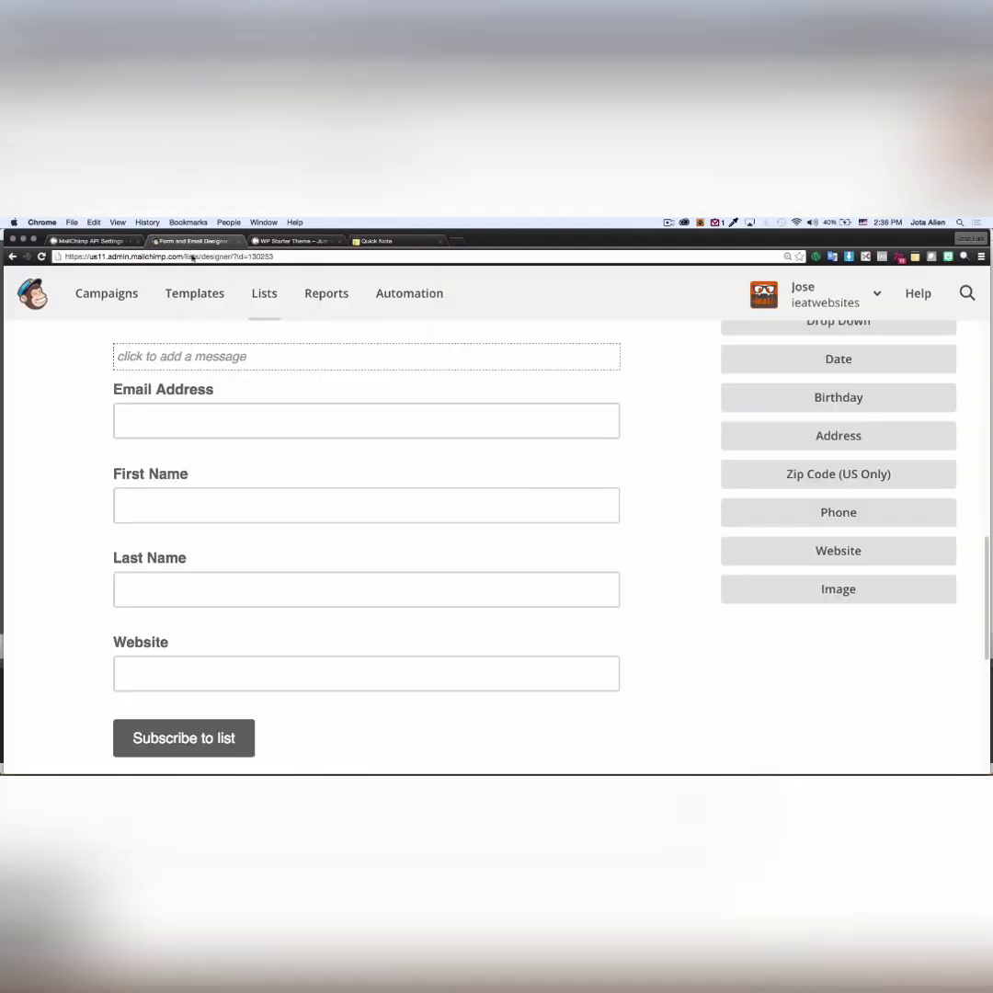
- Delete the Website field from the signup form, confirming with 'DELETE', then return to WordPress
{"action": "left_click", "coordinate": [356, 643]}
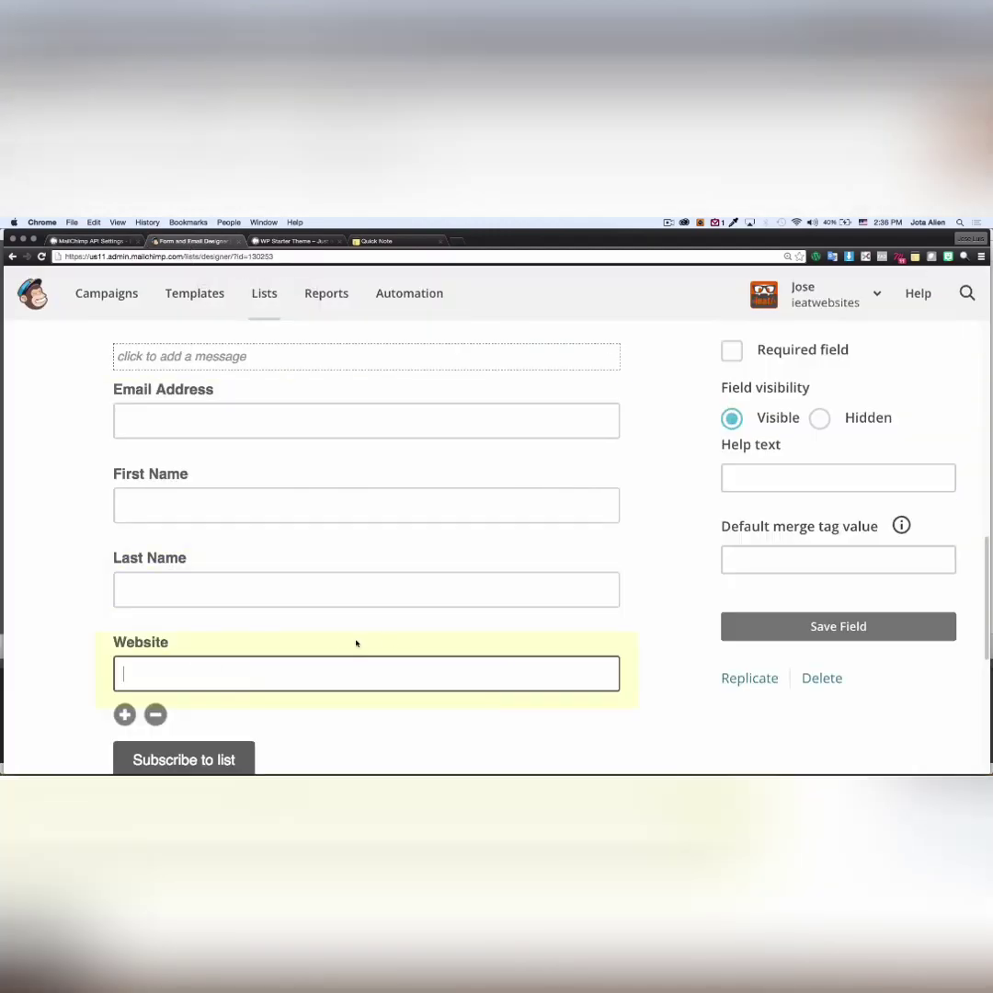
{"action": "left_click", "coordinate": [155, 716]}
{"action": "left_click", "coordinate": [323, 543]}
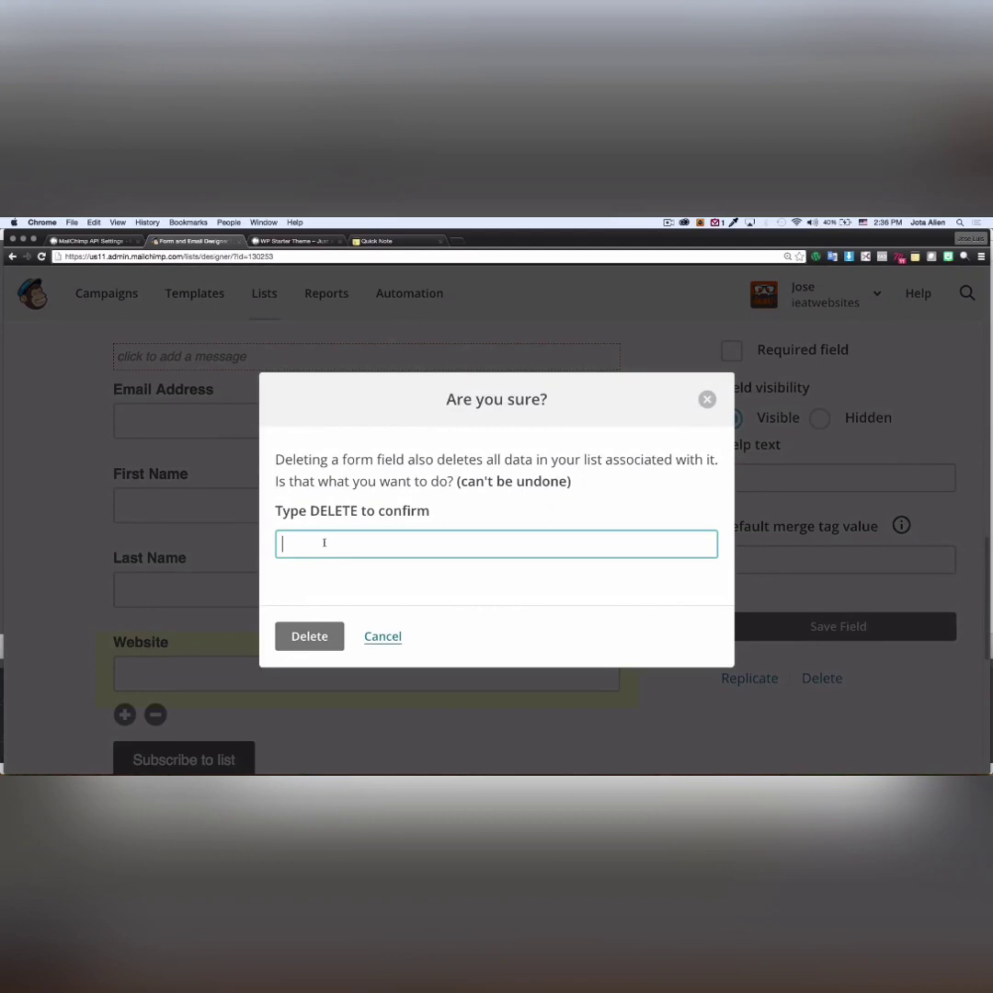
{"action": "type", "text": "DELETE"}
{"action": "left_click", "coordinate": [309, 636]}
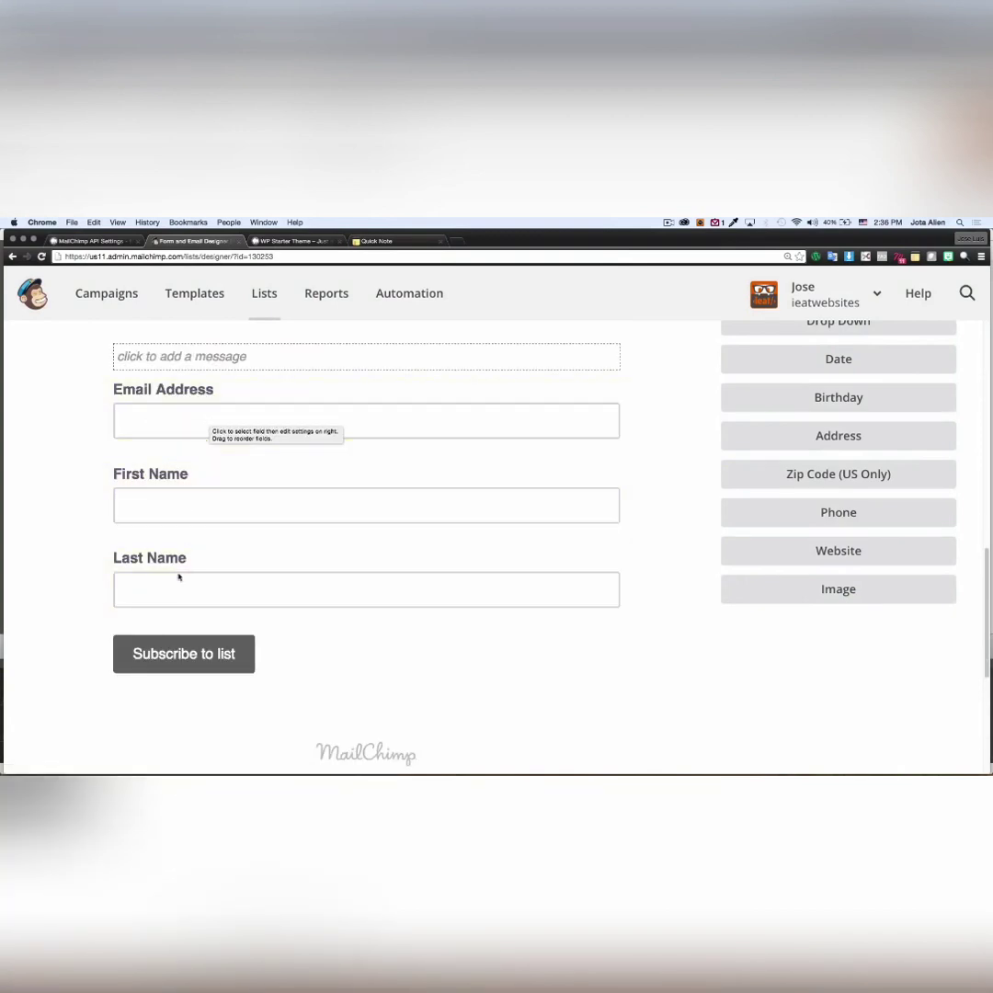
{"action": "left_click", "coordinate": [92, 240]}
- Renew the MailChimp lists and check ieatwebsites now lists only Email Address, First Name and Last Name
{"action": "scroll", "coordinate": [264, 430], "scroll_direction": "up", "scroll_amount": 1}
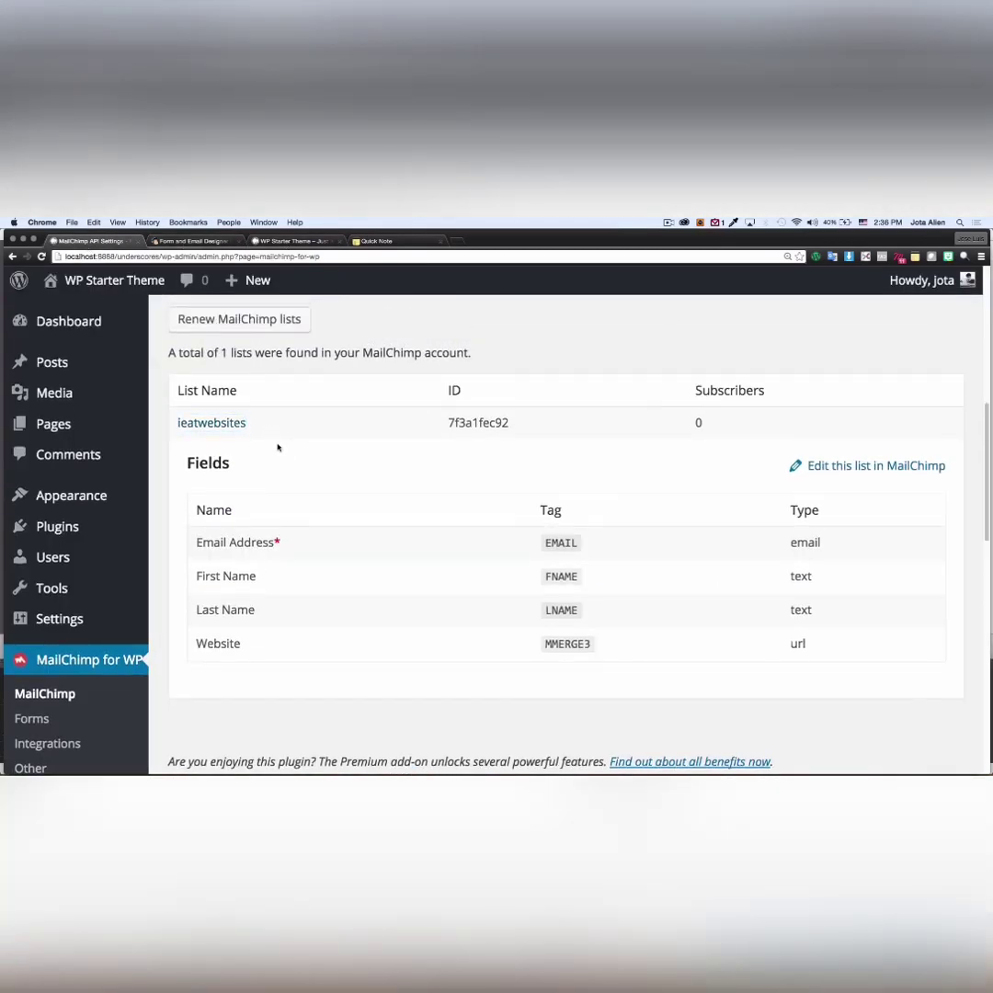
{"action": "scroll", "coordinate": [224, 384], "scroll_direction": "up", "scroll_amount": 1}
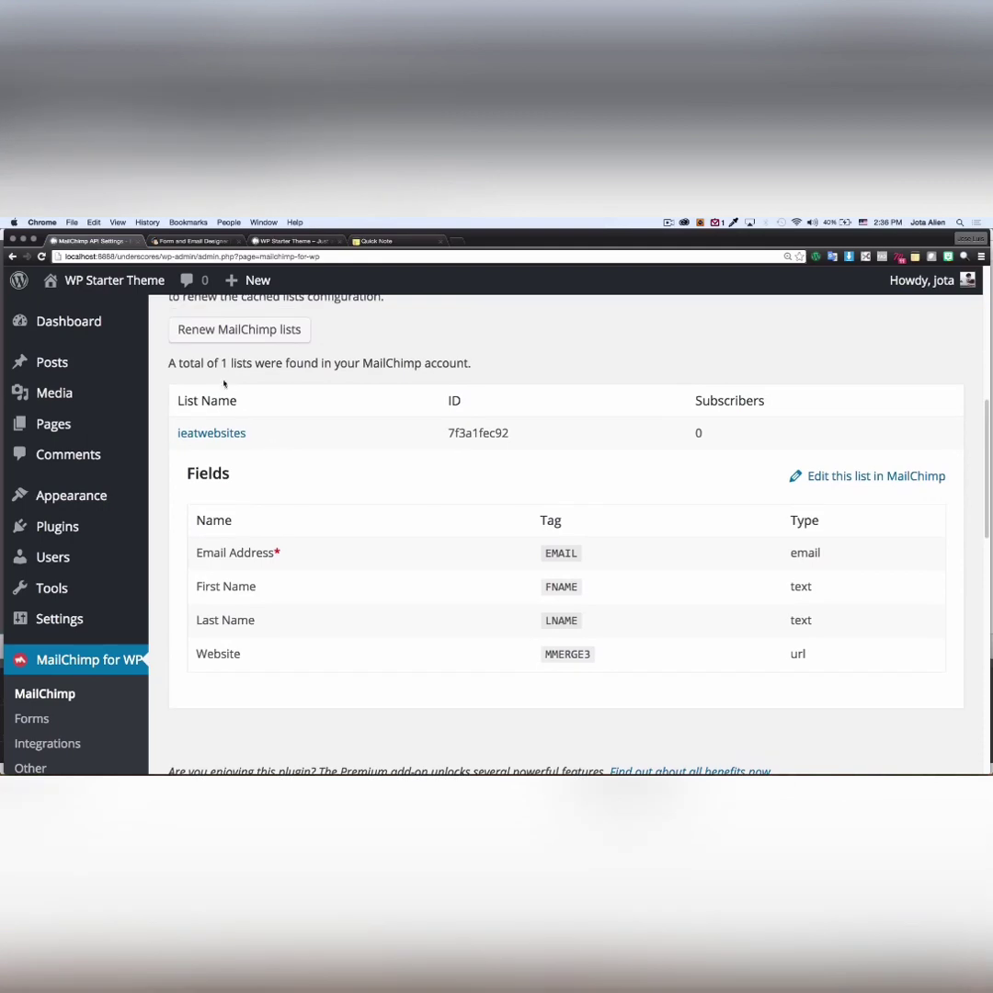
{"action": "left_click", "coordinate": [200, 332]}
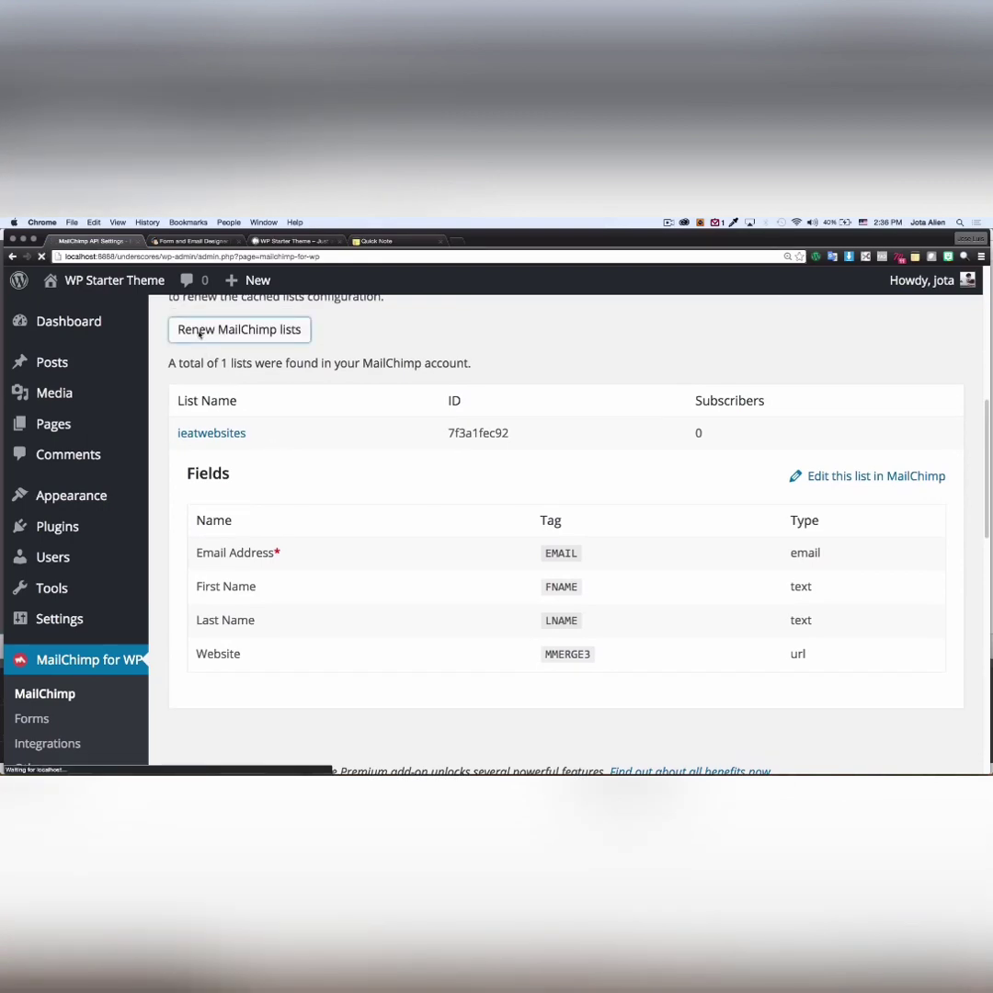
{"action": "scroll", "coordinate": [312, 499], "scroll_direction": "down", "scroll_amount": 5}
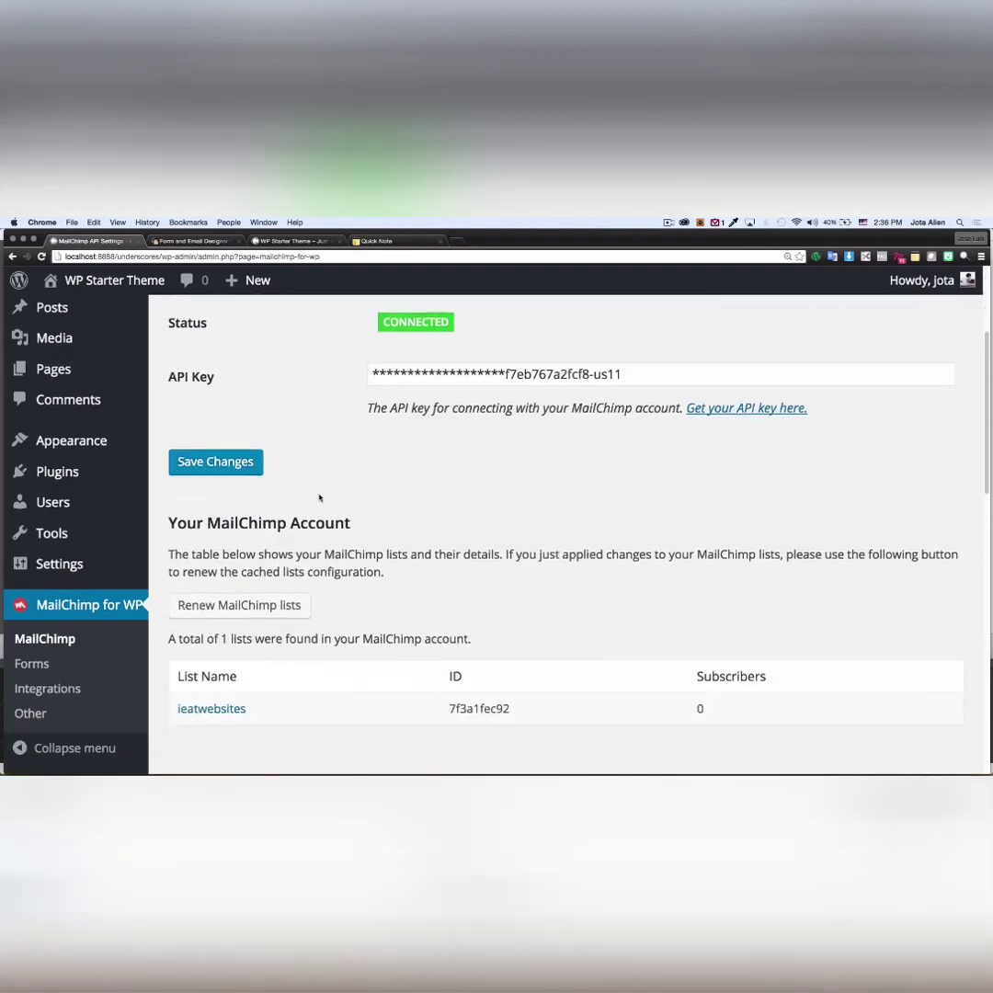
{"action": "scroll", "coordinate": [322, 506], "scroll_direction": "down", "scroll_amount": 3}
{"action": "left_click", "coordinate": [232, 571]}
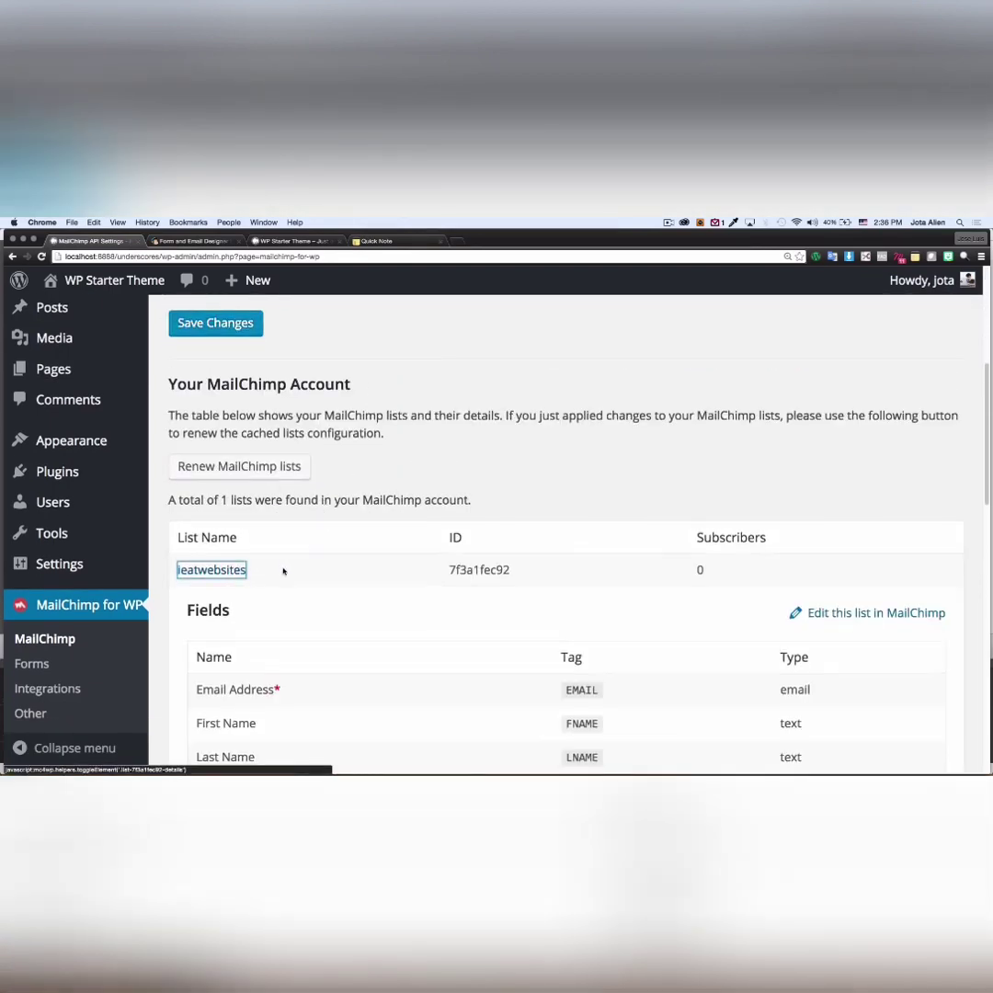
{"action": "scroll", "coordinate": [283, 571], "scroll_direction": "down", "scroll_amount": 2}
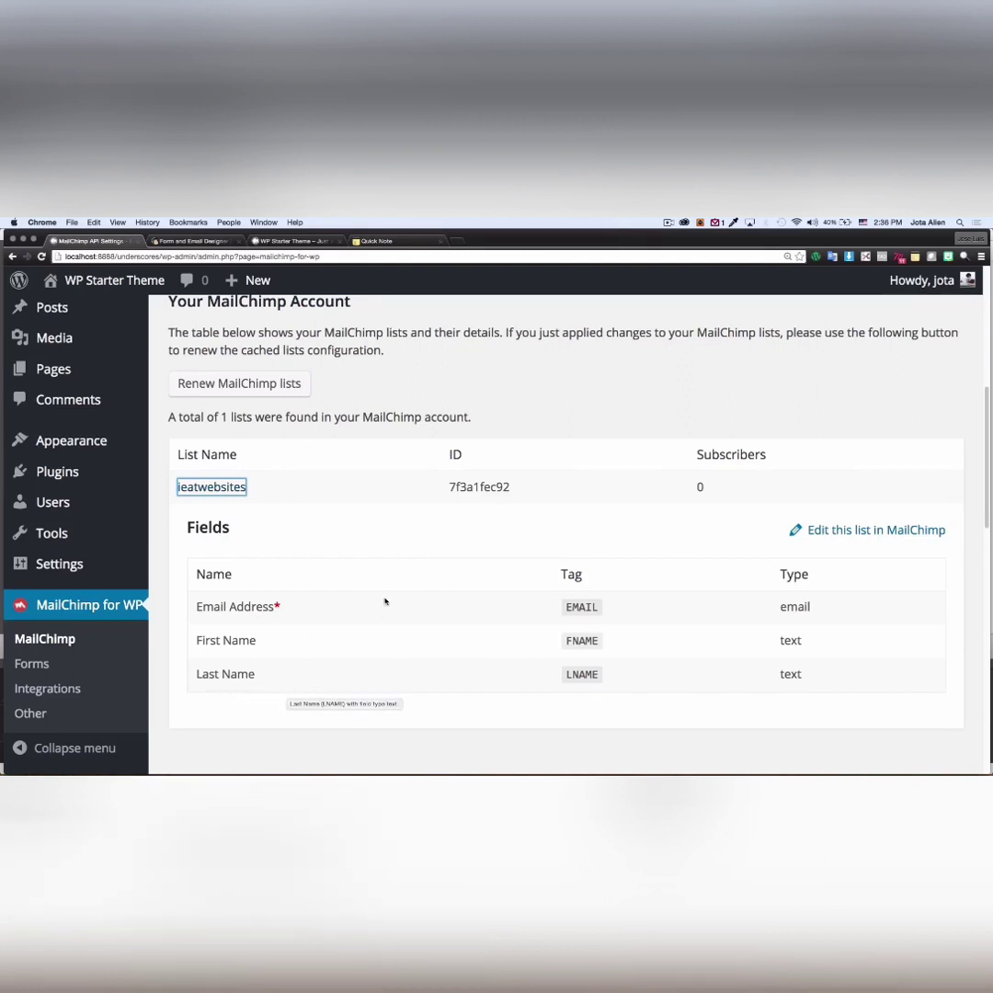
{"action": "scroll", "coordinate": [352, 522], "scroll_direction": "up", "scroll_amount": 1}
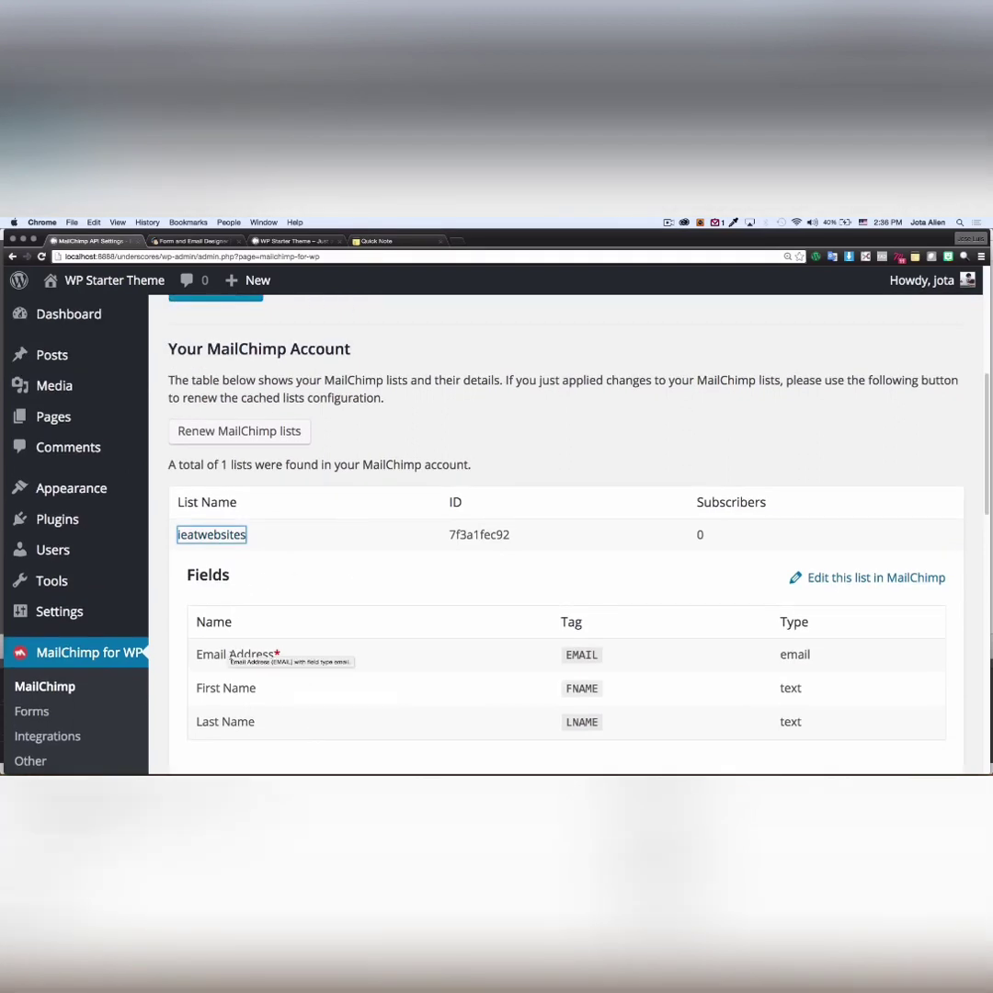
{"action": "scroll", "coordinate": [321, 550], "scroll_direction": "down", "scroll_amount": 1}
{"action": "scroll", "coordinate": [321, 550], "scroll_direction": "down", "scroll_amount": 1}
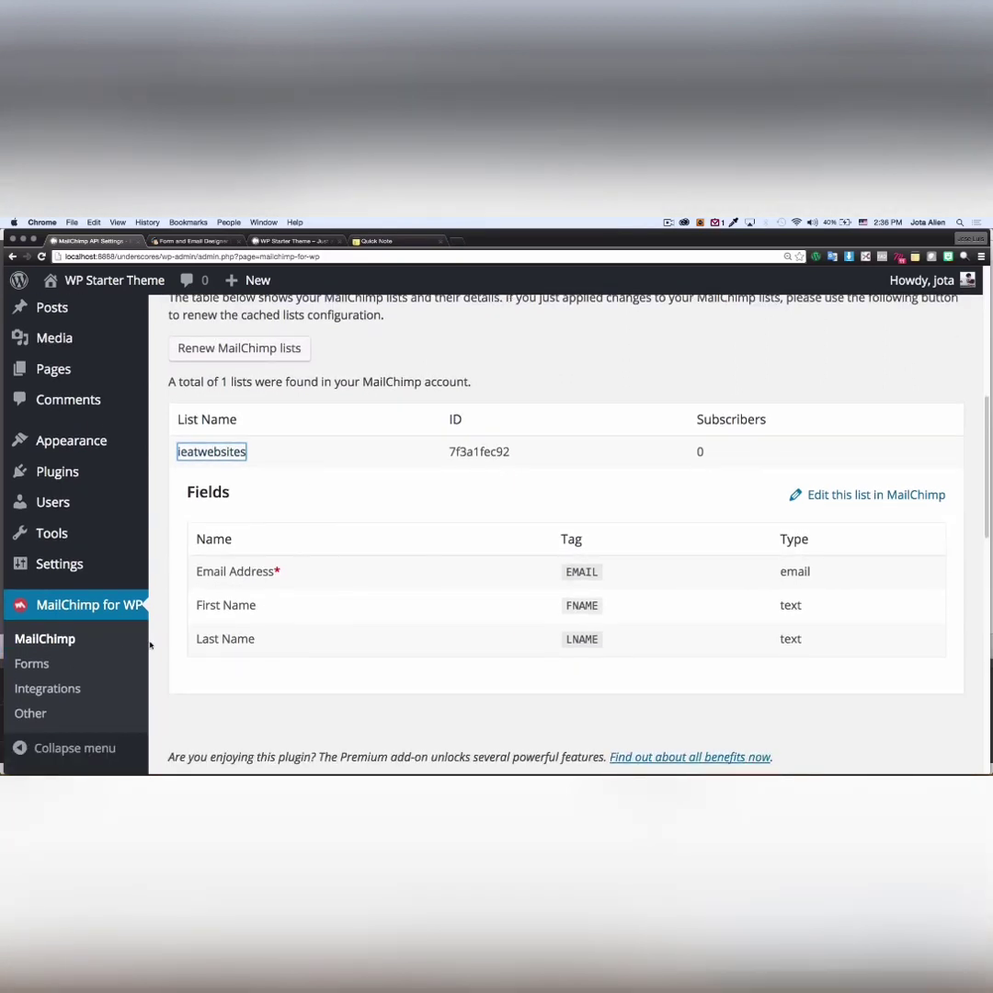
- Open Form 51's field code in the MailChimp for WP Forms editor
{"action": "left_click", "coordinate": [38, 666]}
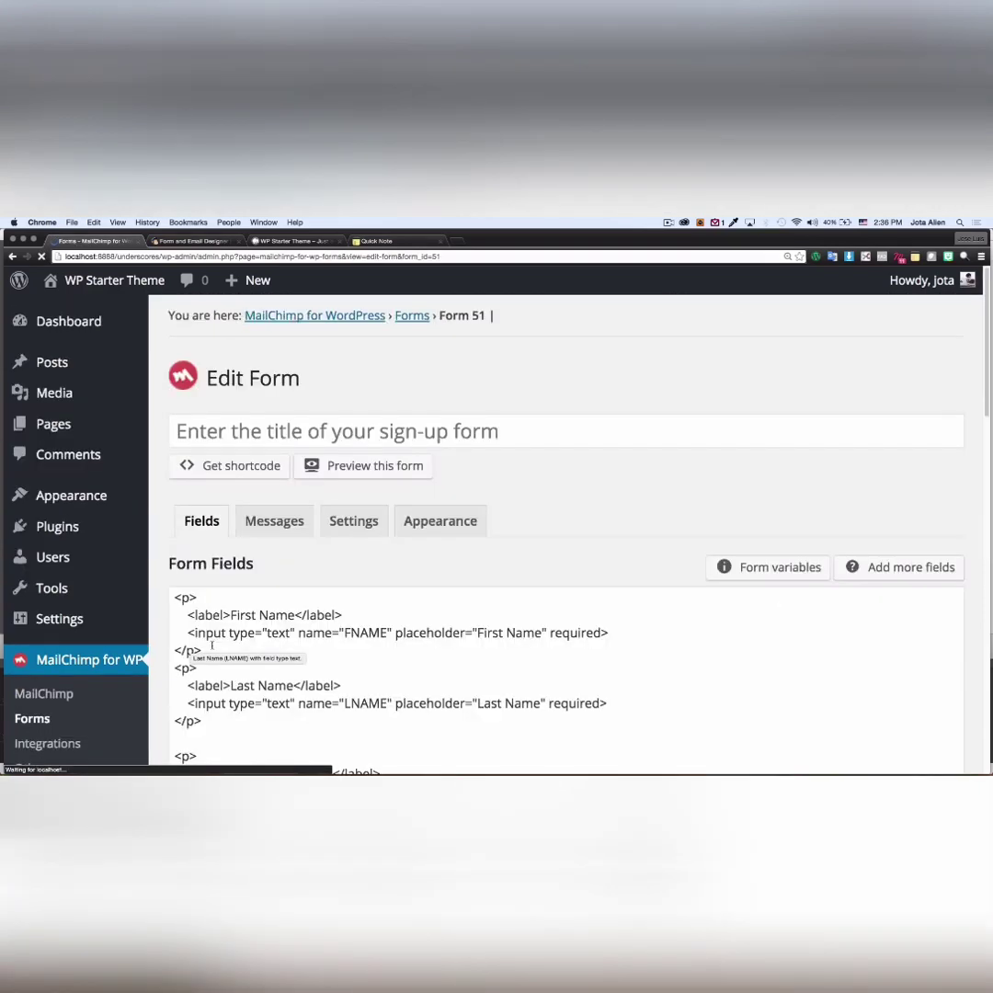
{"action": "scroll", "coordinate": [566, 494], "scroll_direction": "down", "scroll_amount": 4}
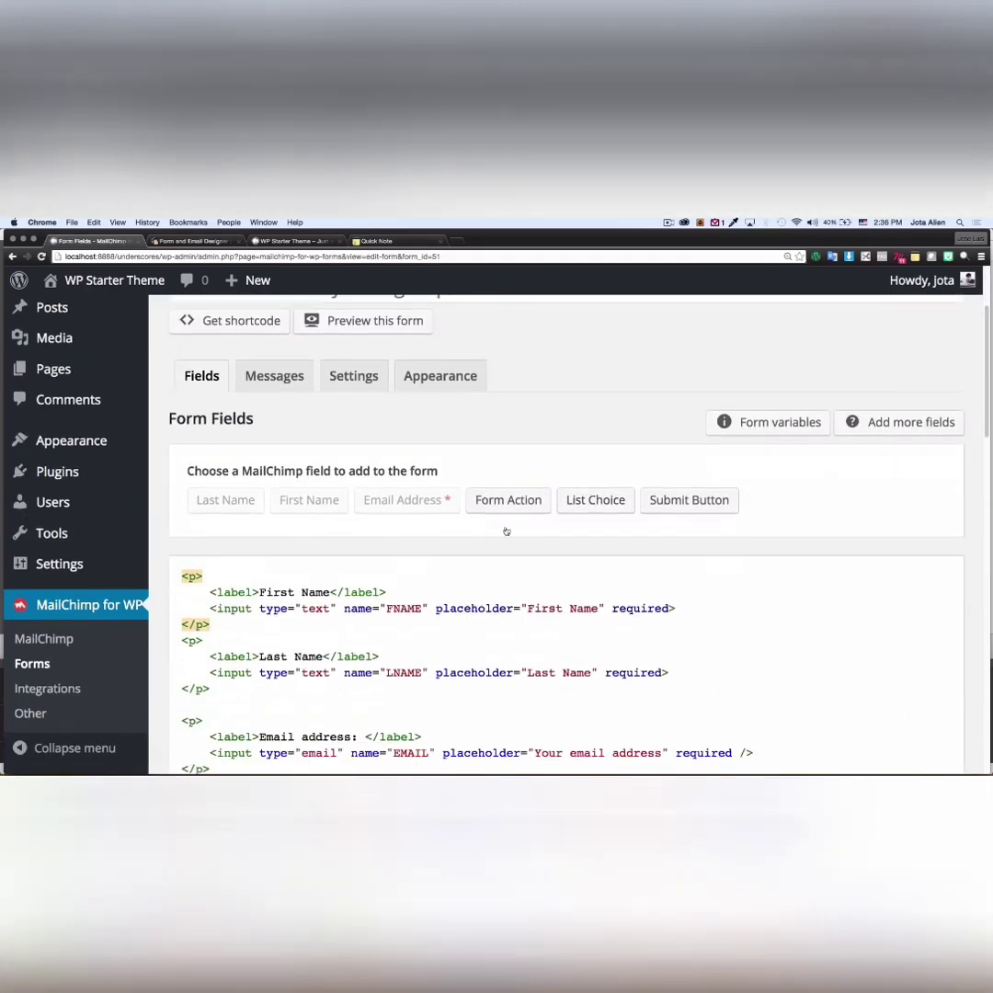
{"action": "scroll", "coordinate": [506, 532], "scroll_direction": "down", "scroll_amount": 3}
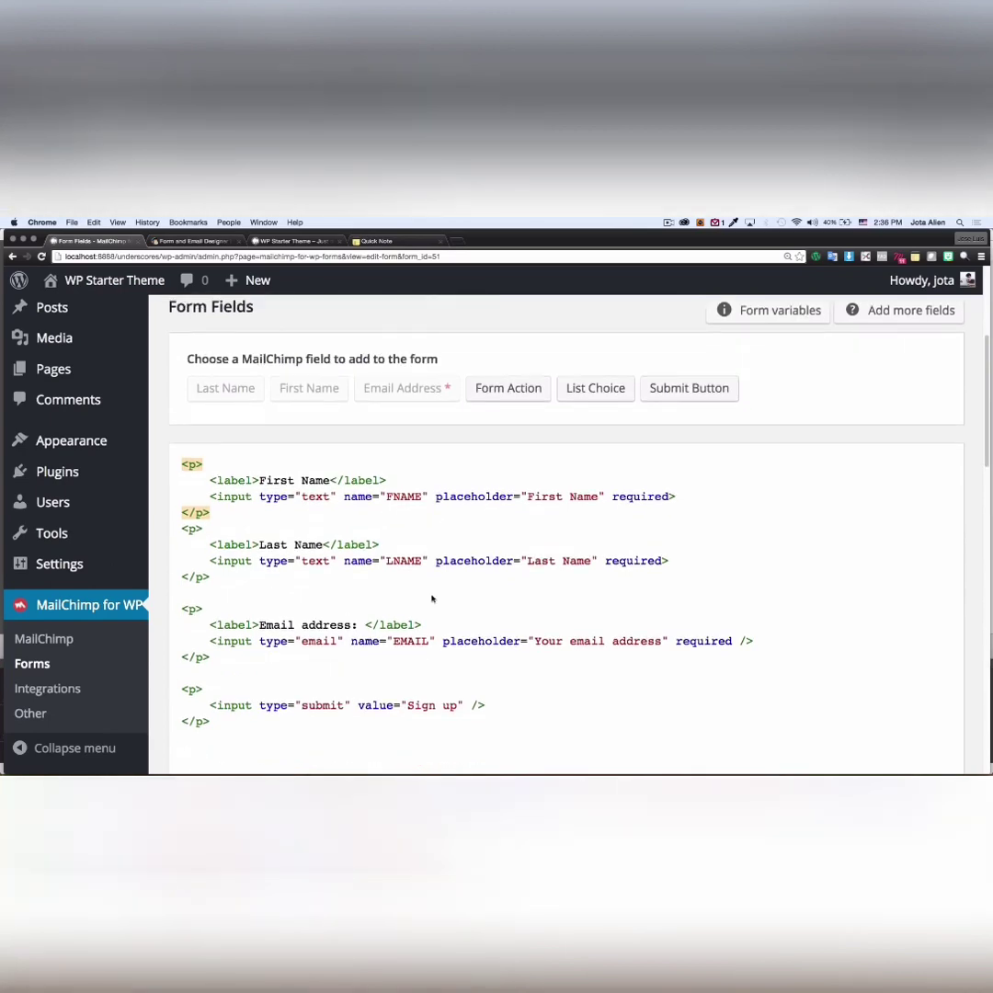
{"action": "scroll", "coordinate": [354, 629], "scroll_direction": "down", "scroll_amount": 1}
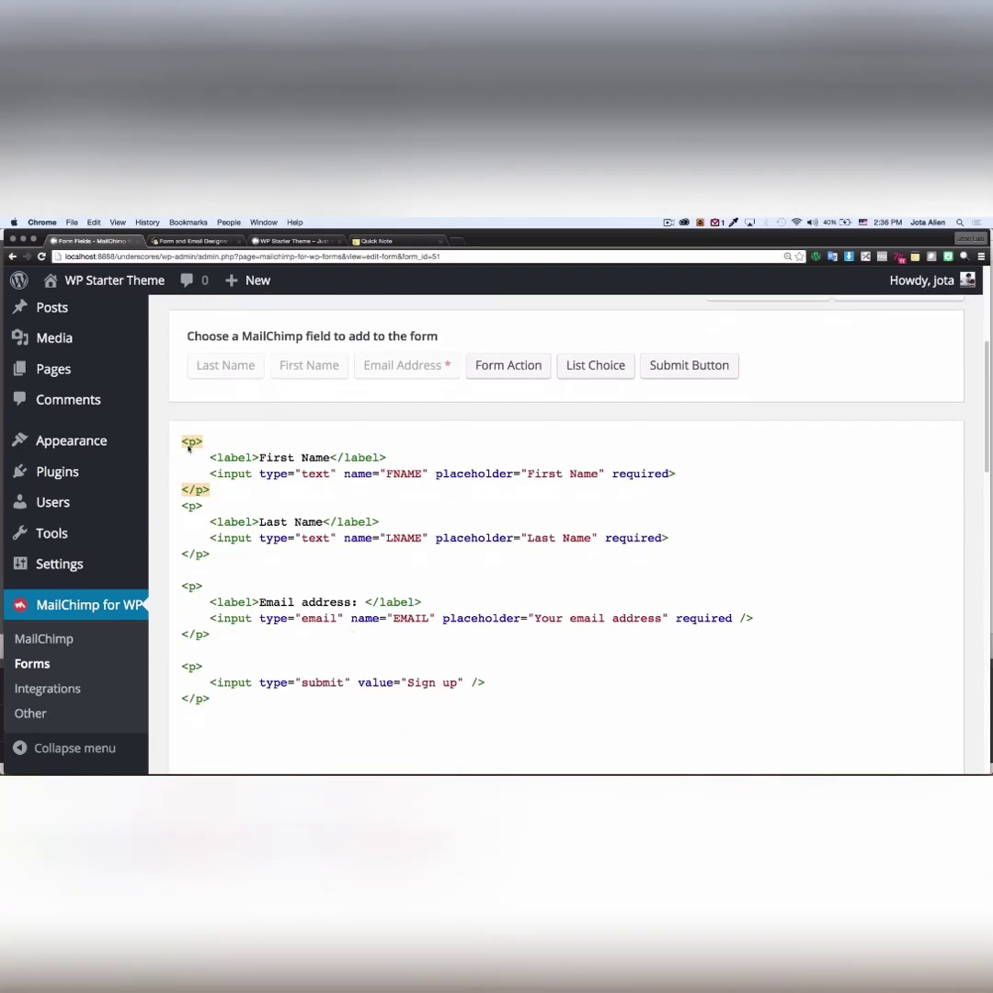
{"action": "left_click_drag", "start_coordinate": [189, 446], "coordinate": [313, 495]}
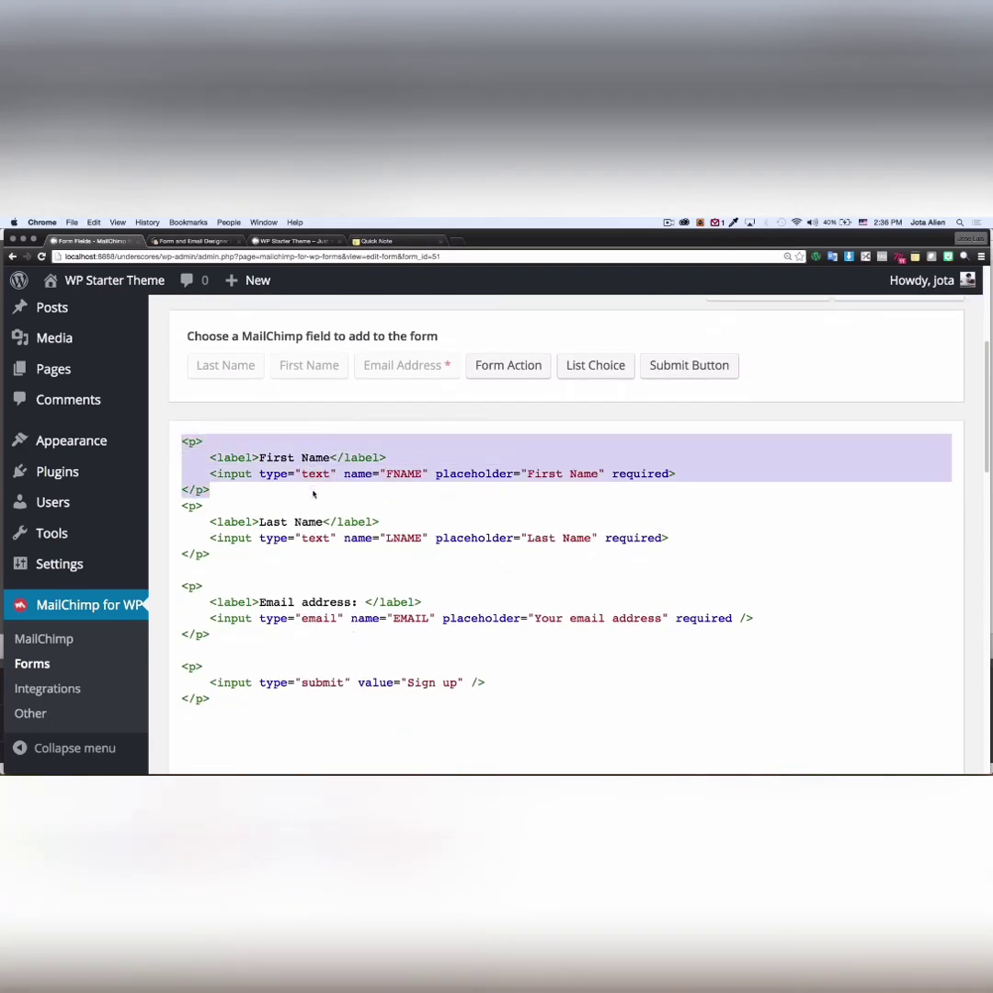
{"action": "left_click_drag", "start_coordinate": [182, 506], "coordinate": [236, 561]}
{"action": "left_click_drag", "start_coordinate": [179, 587], "coordinate": [487, 689]}
{"action": "left_click", "coordinate": [477, 664]}
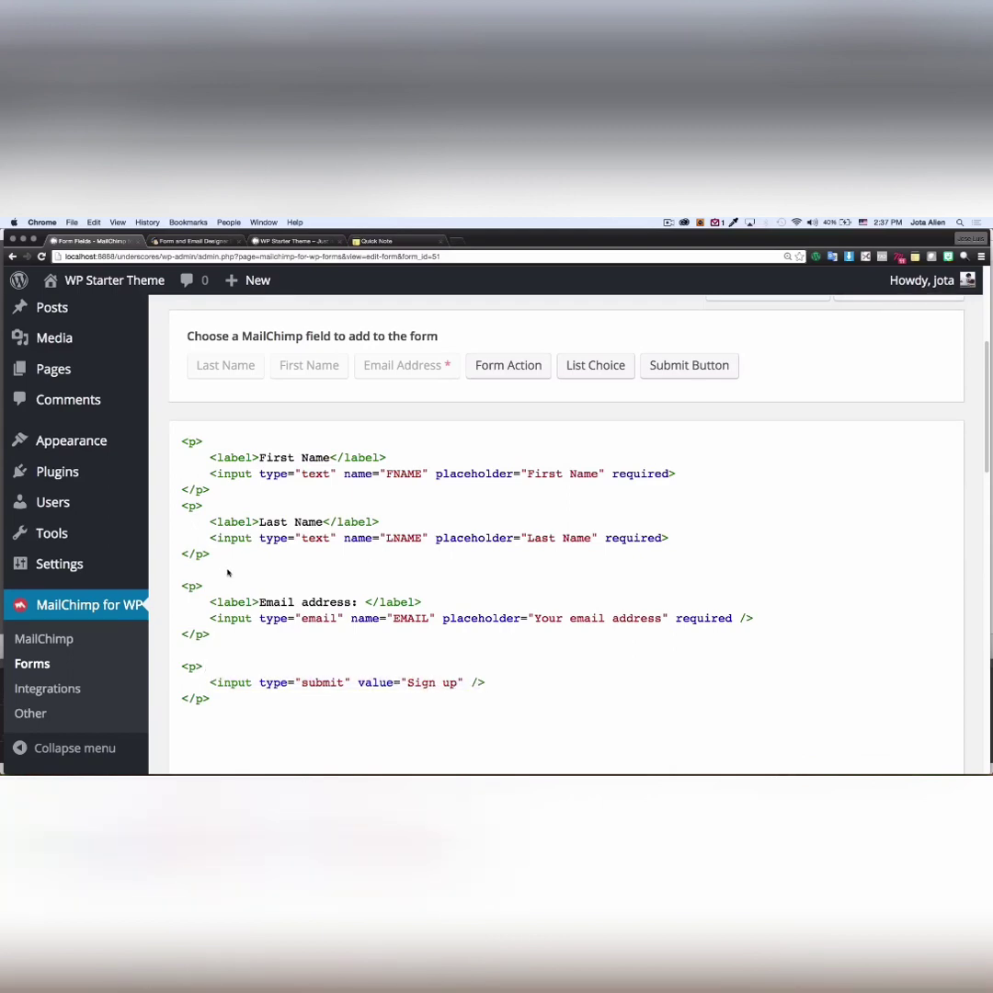
- Delete the First Name and Last Name paragraphs and tidy the blank lines above the email field
{"action": "left_click_drag", "start_coordinate": [211, 555], "coordinate": [179, 444]}
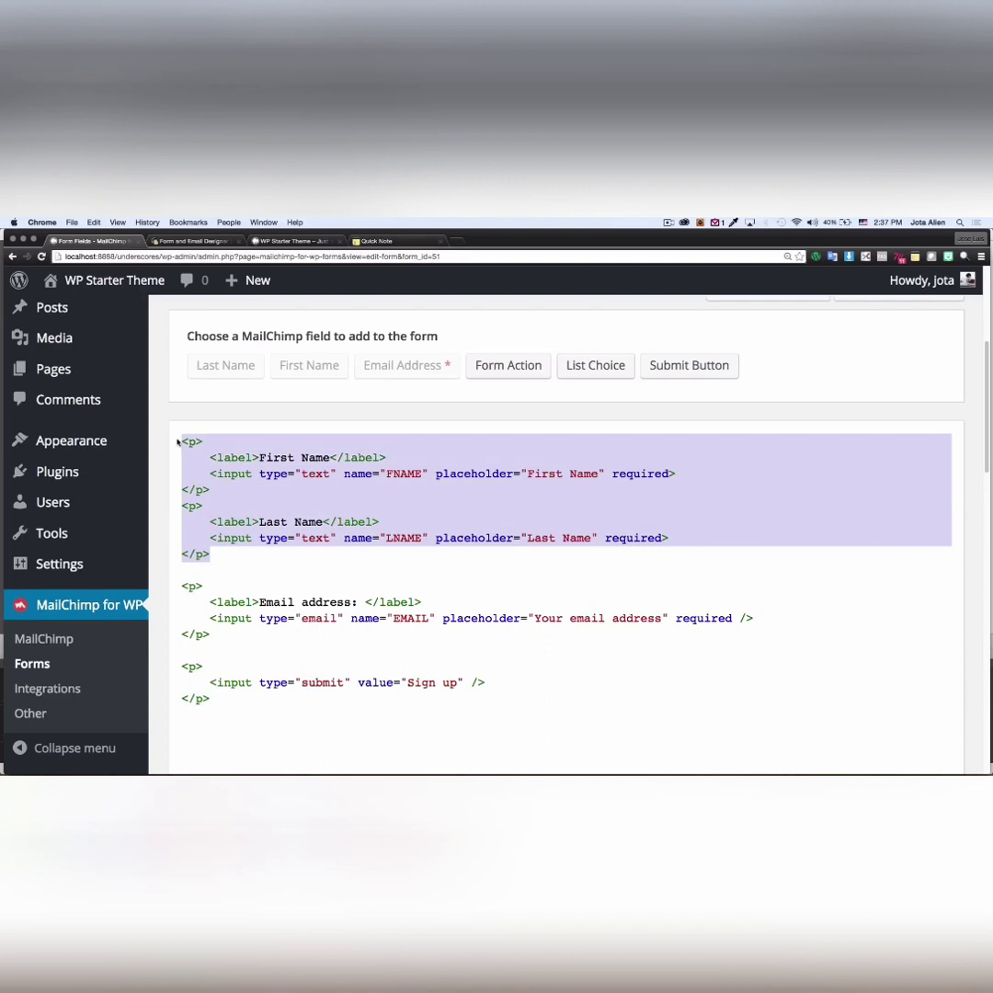
{"action": "key", "text": "BackSpace"}
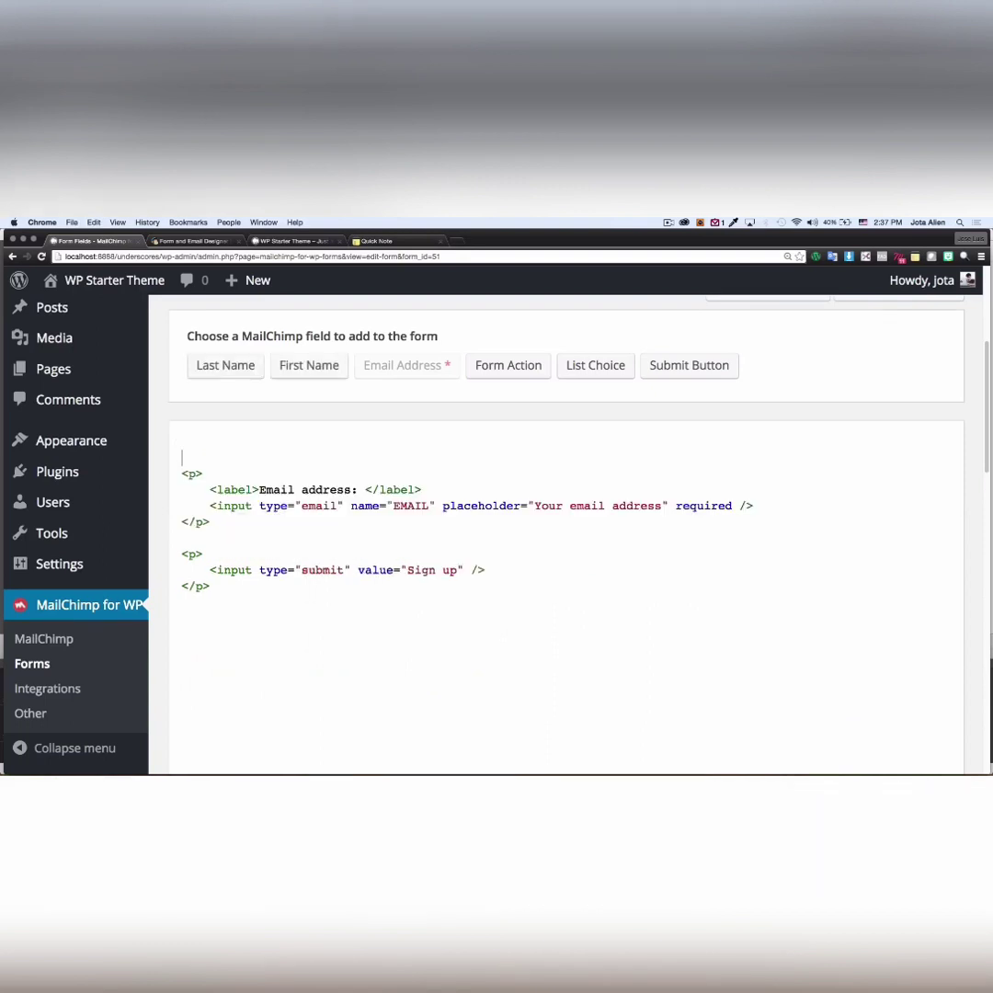
{"action": "key", "text": "Down"}
{"action": "key", "text": "Down"}
{"action": "key", "text": "BackSpace"}
{"action": "key", "text": "BackSpace"}
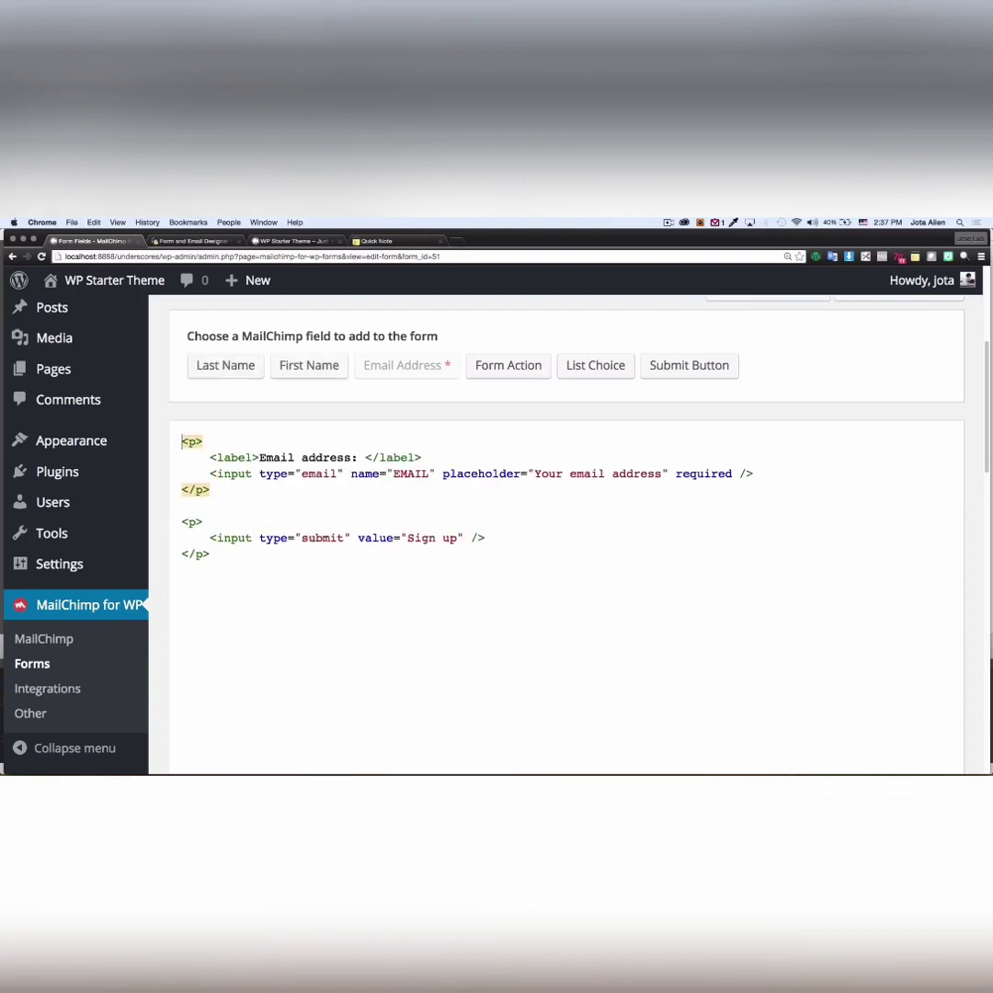
{"action": "left_click", "coordinate": [271, 539]}
{"action": "left_click", "coordinate": [254, 561]}
{"action": "left_click", "coordinate": [183, 442]}
{"action": "key", "text": "Return"}
{"action": "left_click", "coordinate": [182, 442]}
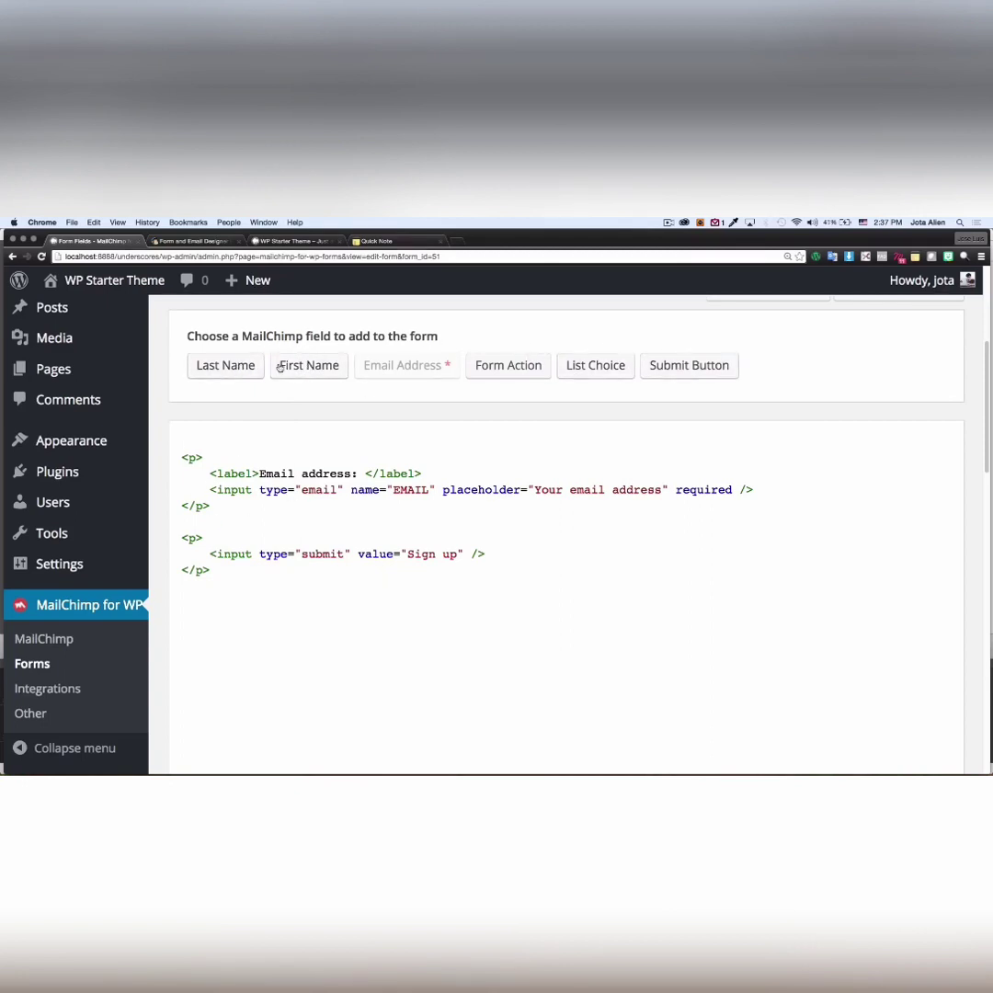
{"action": "left_click", "coordinate": [303, 366]}
- Add a required First Name field with placeholder 'First Name' at the top of the form
{"action": "left_click", "coordinate": [314, 453]}
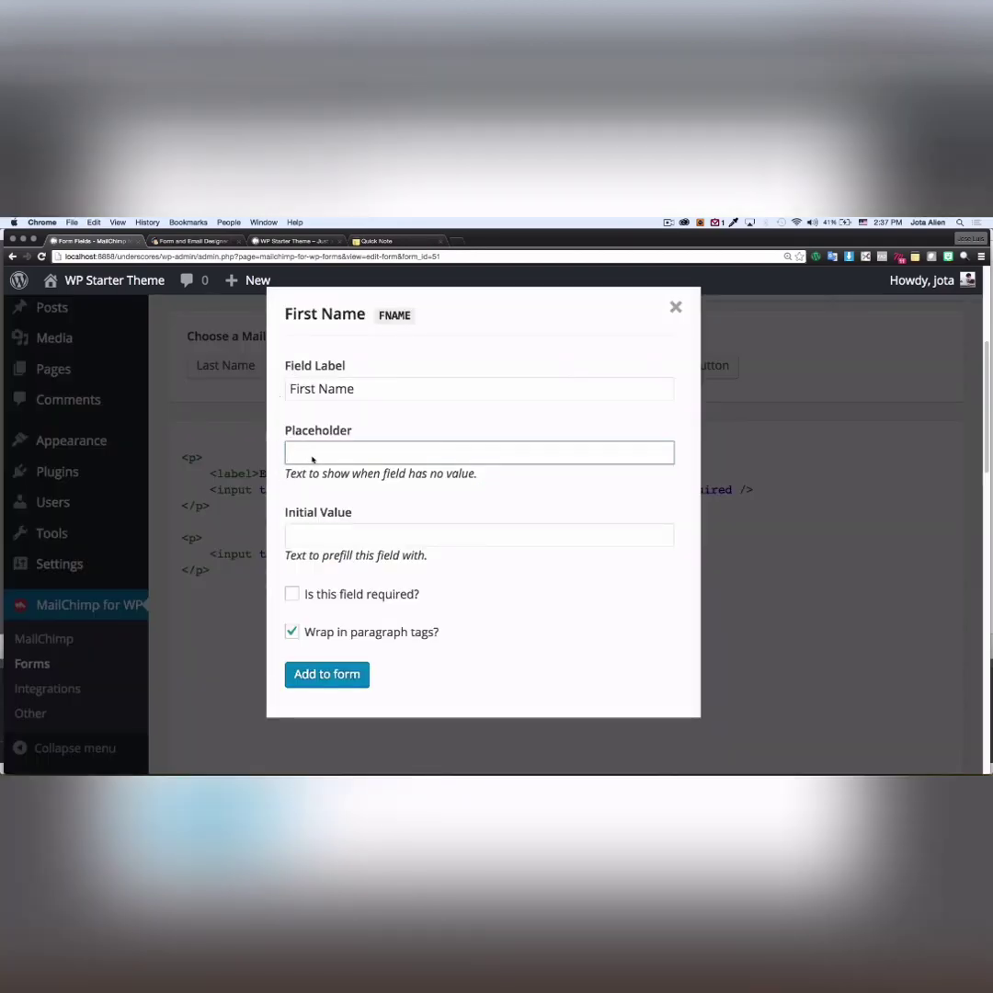
{"action": "type", "text": "fl"}
{"action": "key", "text": "BackSpace"}
{"action": "type", "text": "First Name"}
{"action": "left_click", "coordinate": [293, 594]}
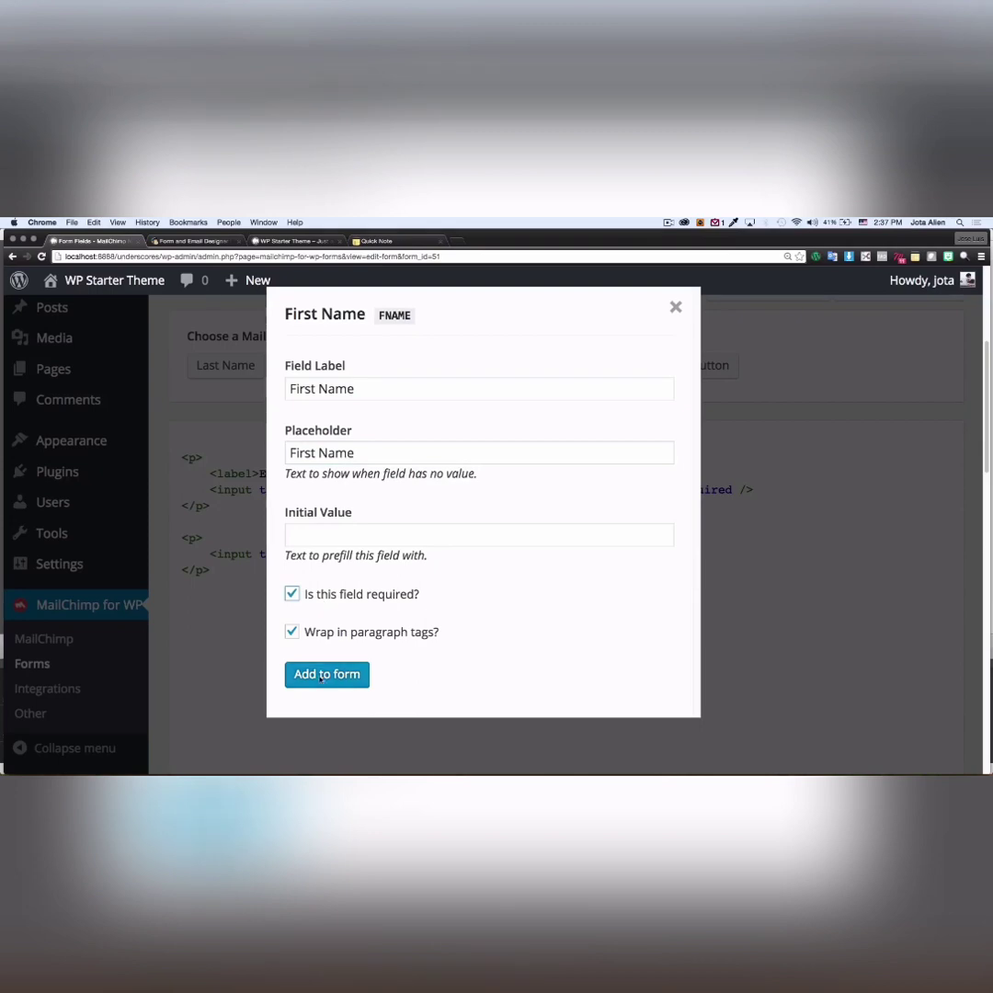
{"action": "left_click", "coordinate": [321, 676]}
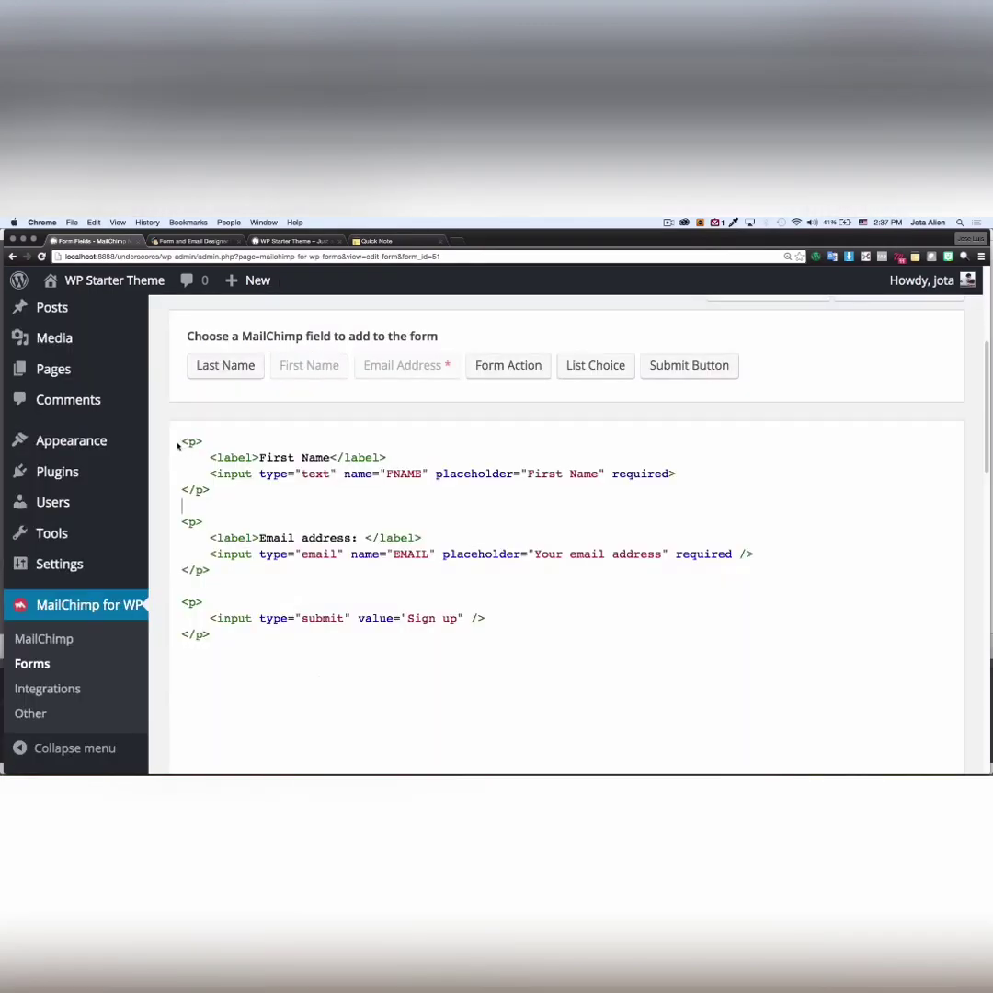
{"action": "left_click_drag", "start_coordinate": [181, 442], "coordinate": [243, 507]}
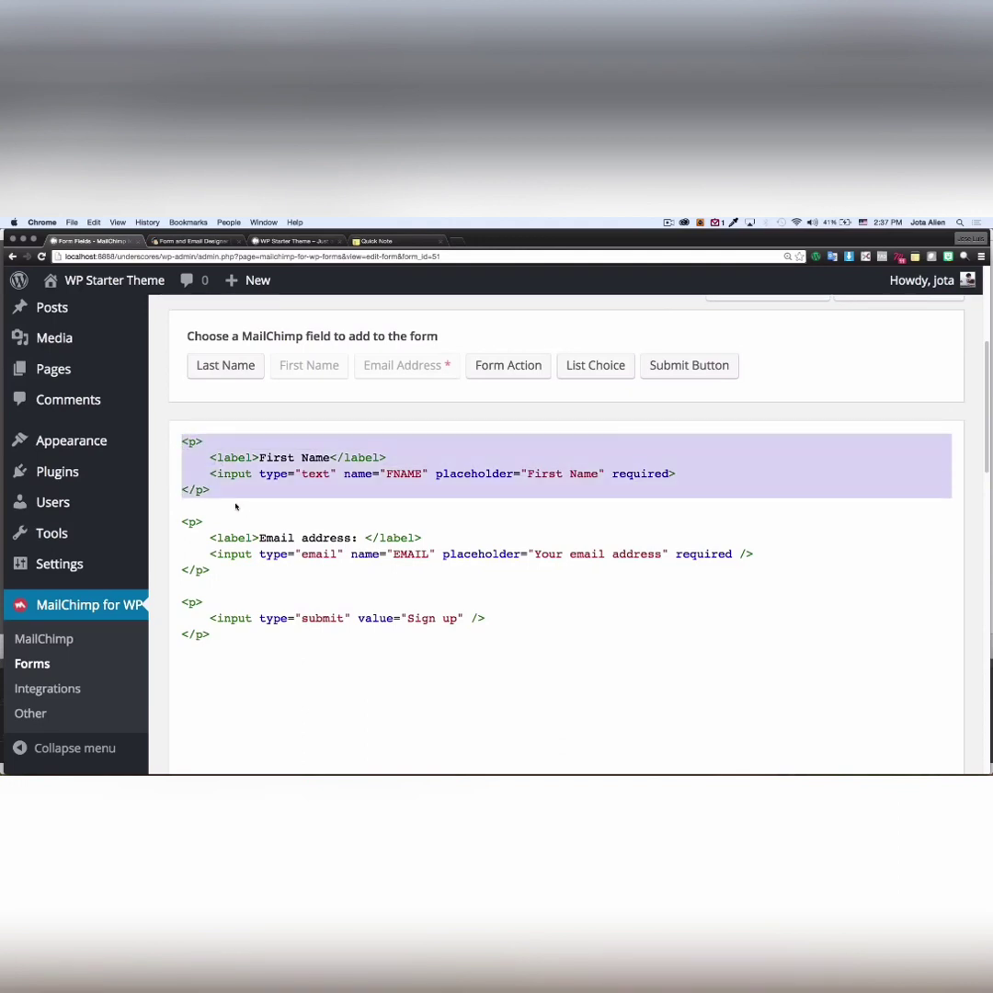
{"action": "left_click", "coordinate": [221, 497]}
{"action": "key", "text": "Return"}
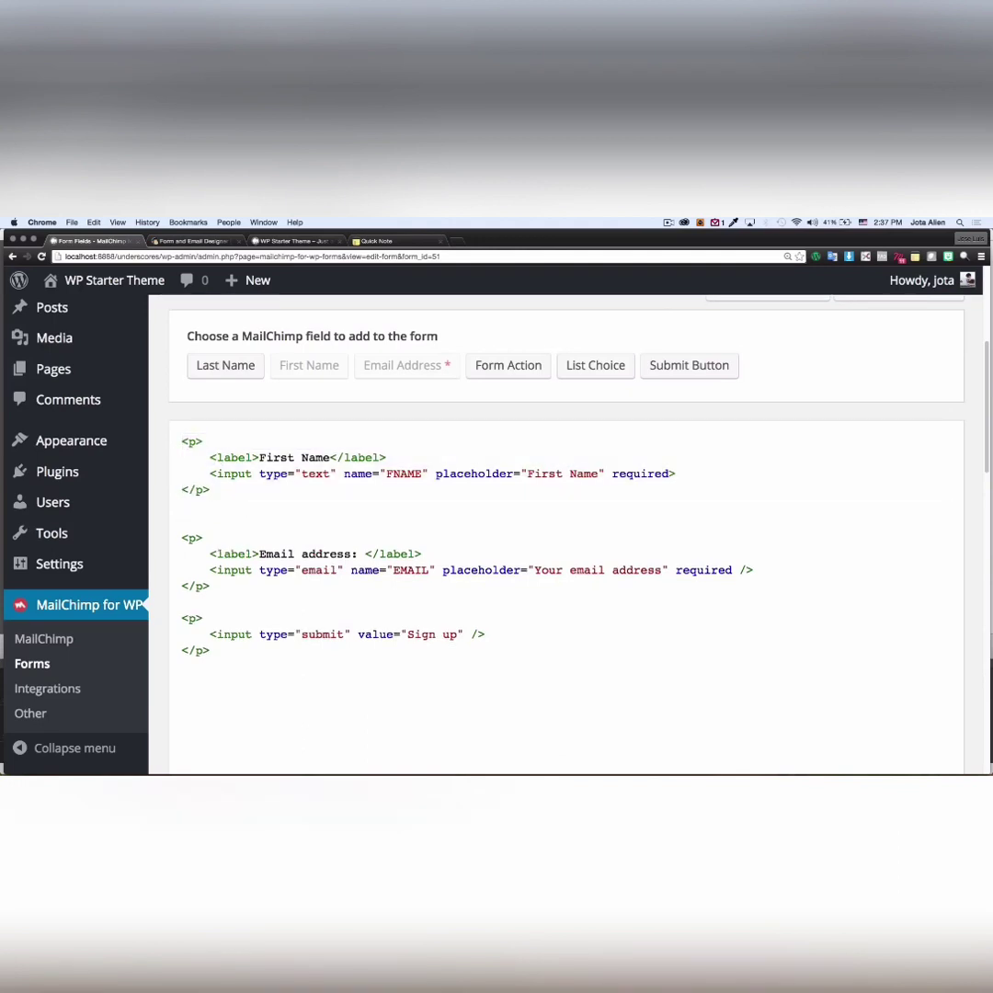
- Add an optional Last Name field with placeholder 'Last Name' after the First Name block
{"action": "left_click", "coordinate": [222, 369]}
{"action": "left_click", "coordinate": [304, 452]}
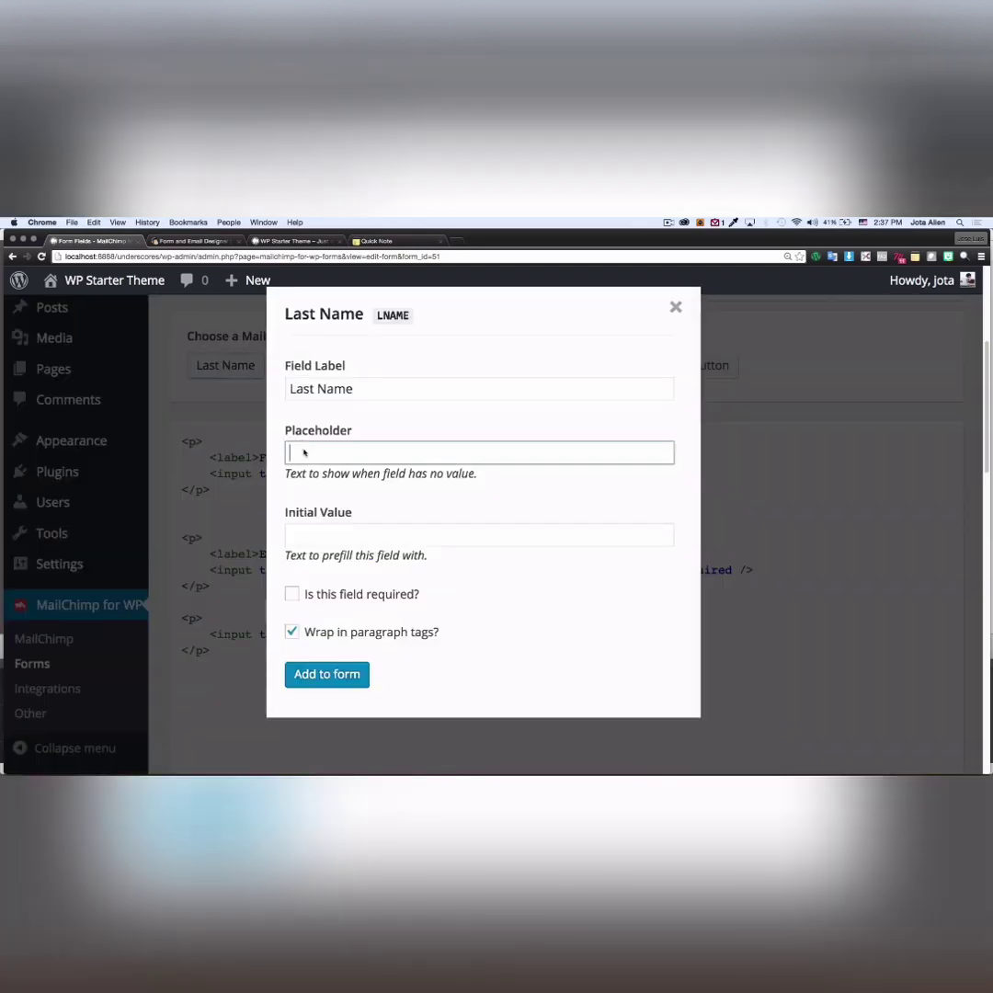
{"action": "type", "text": "Last Name"}
{"action": "left_click", "coordinate": [293, 595]}
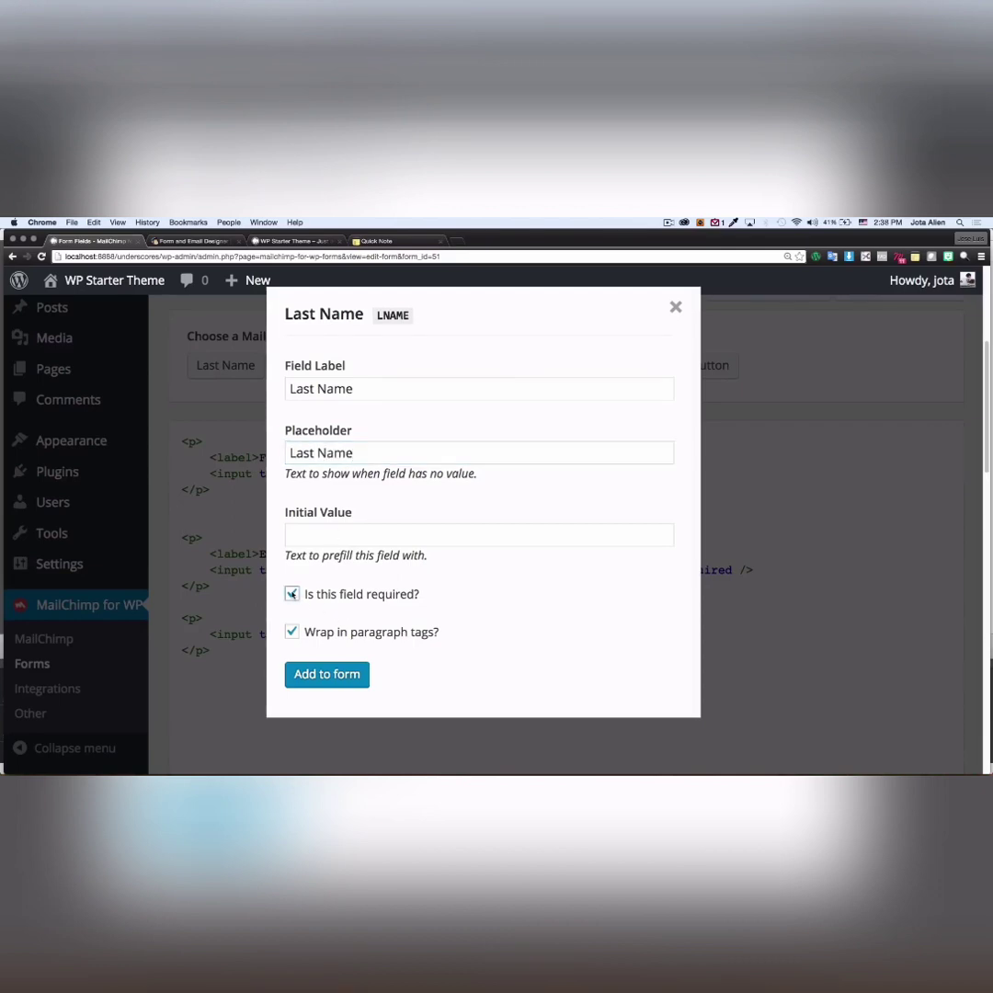
{"action": "left_click", "coordinate": [292, 595]}
{"action": "left_click", "coordinate": [323, 677]}
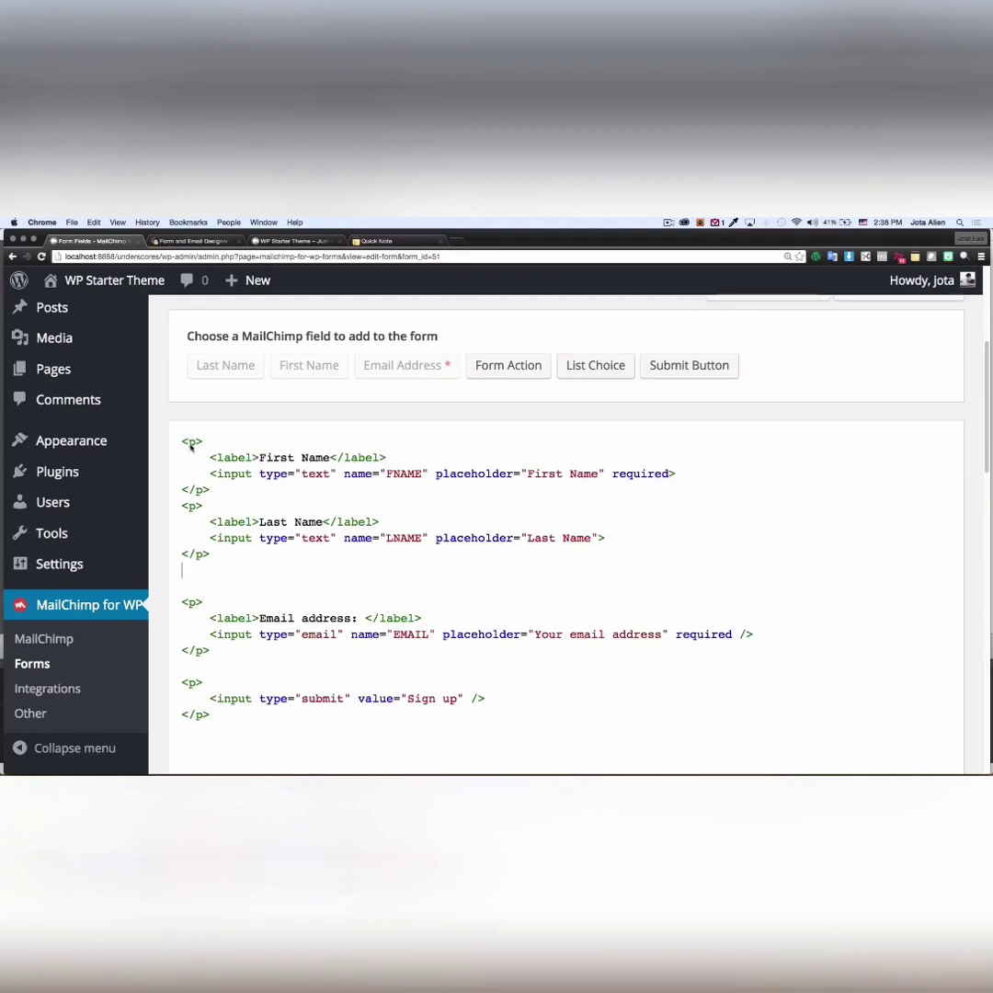
- Remove the extra blank line before the email block and save Form 51
{"action": "left_click_drag", "start_coordinate": [184, 442], "coordinate": [210, 652]}
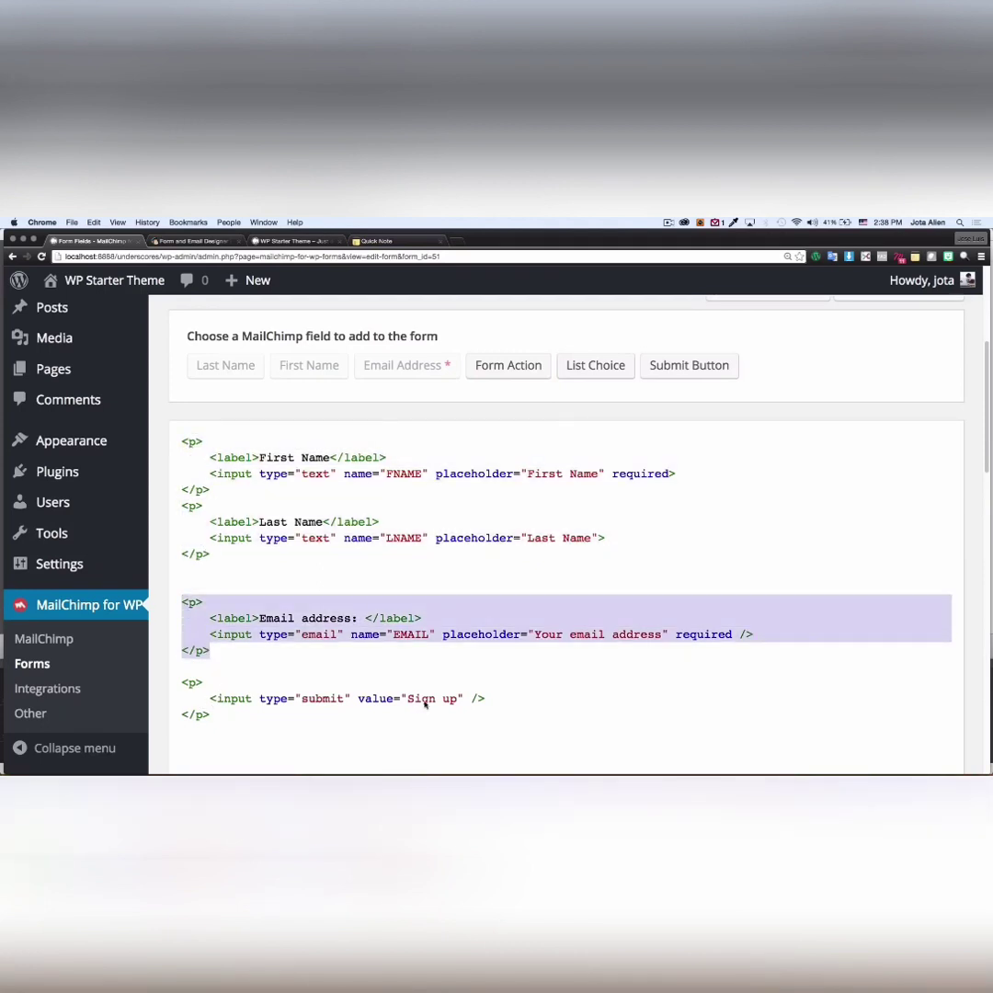
{"action": "left_click", "coordinate": [213, 583]}
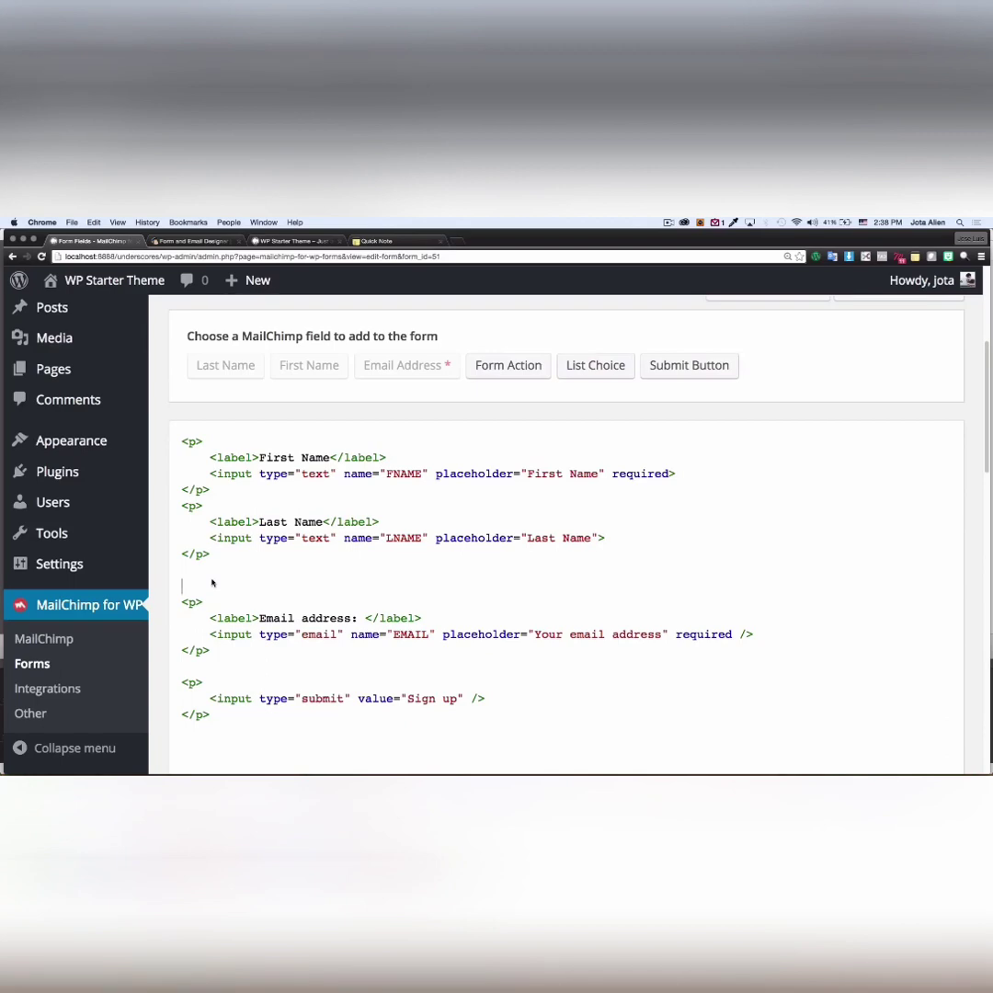
{"action": "key", "text": "BackSpace"}
{"action": "key", "text": "BackSpace"}
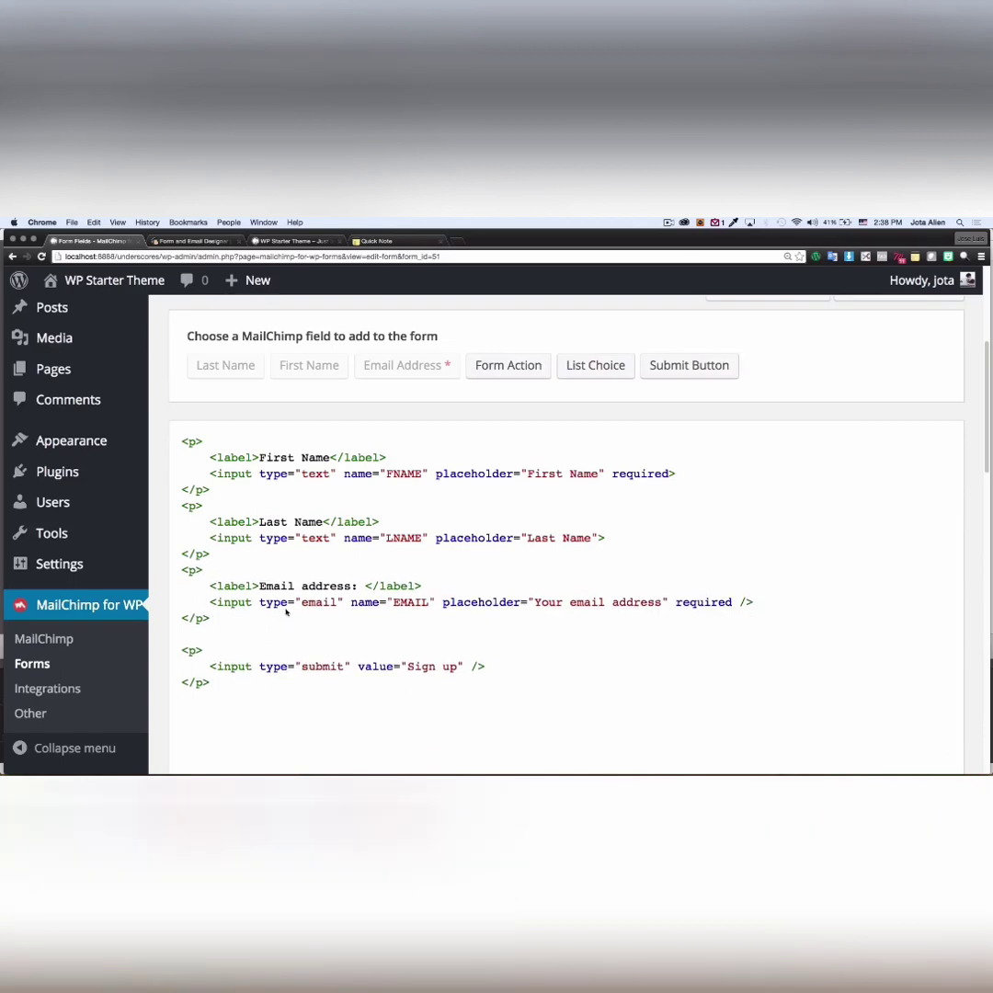
{"action": "scroll", "coordinate": [308, 594], "scroll_direction": "down", "scroll_amount": 5}
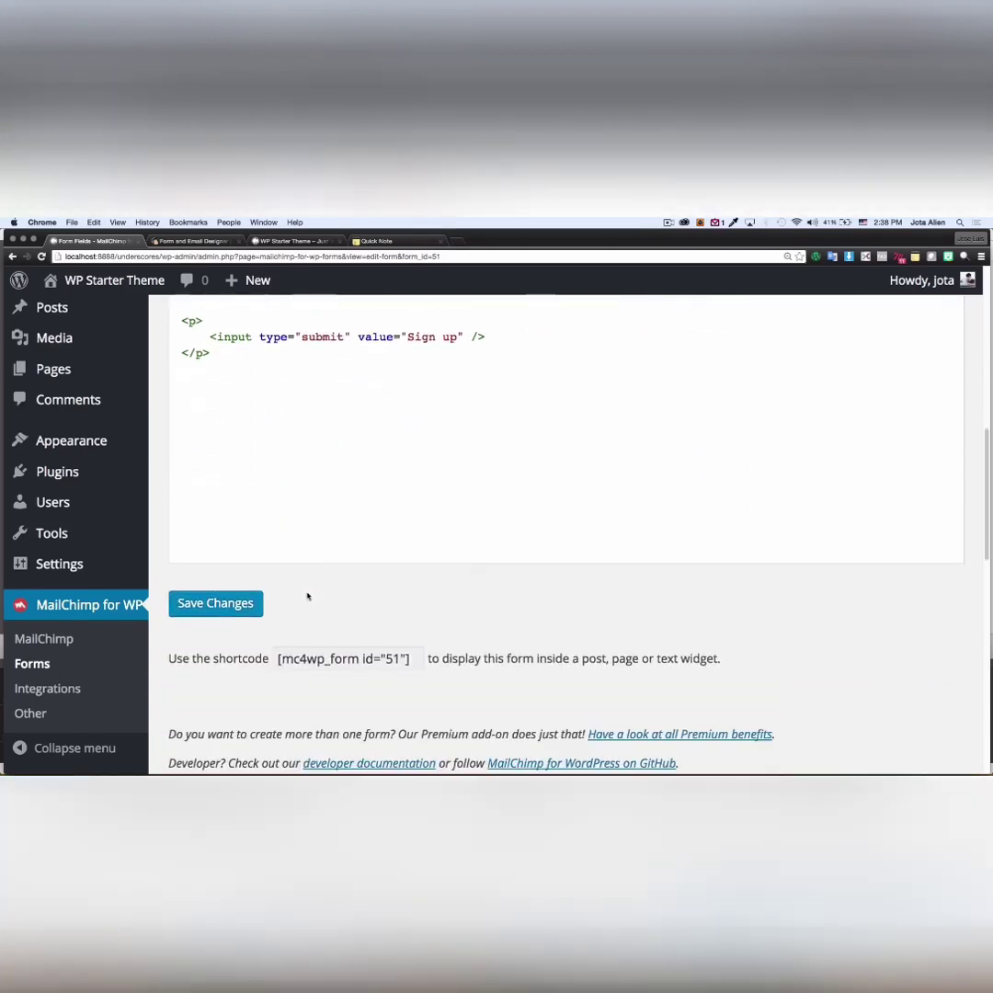
{"action": "left_click", "coordinate": [220, 605]}
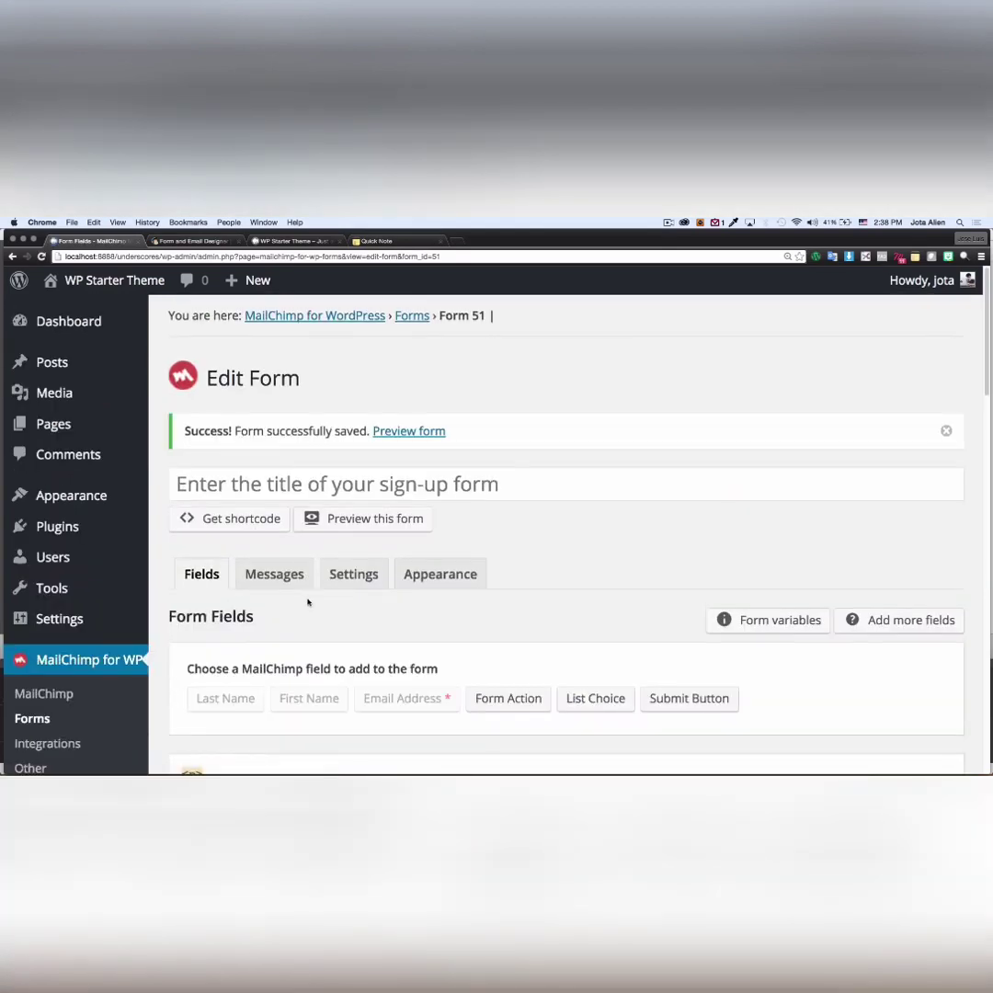
- Copy the [mc4wp_form id="51"] shortcode from the MailChimp form editor
{"action": "scroll", "coordinate": [309, 601], "scroll_direction": "down", "scroll_amount": 5}
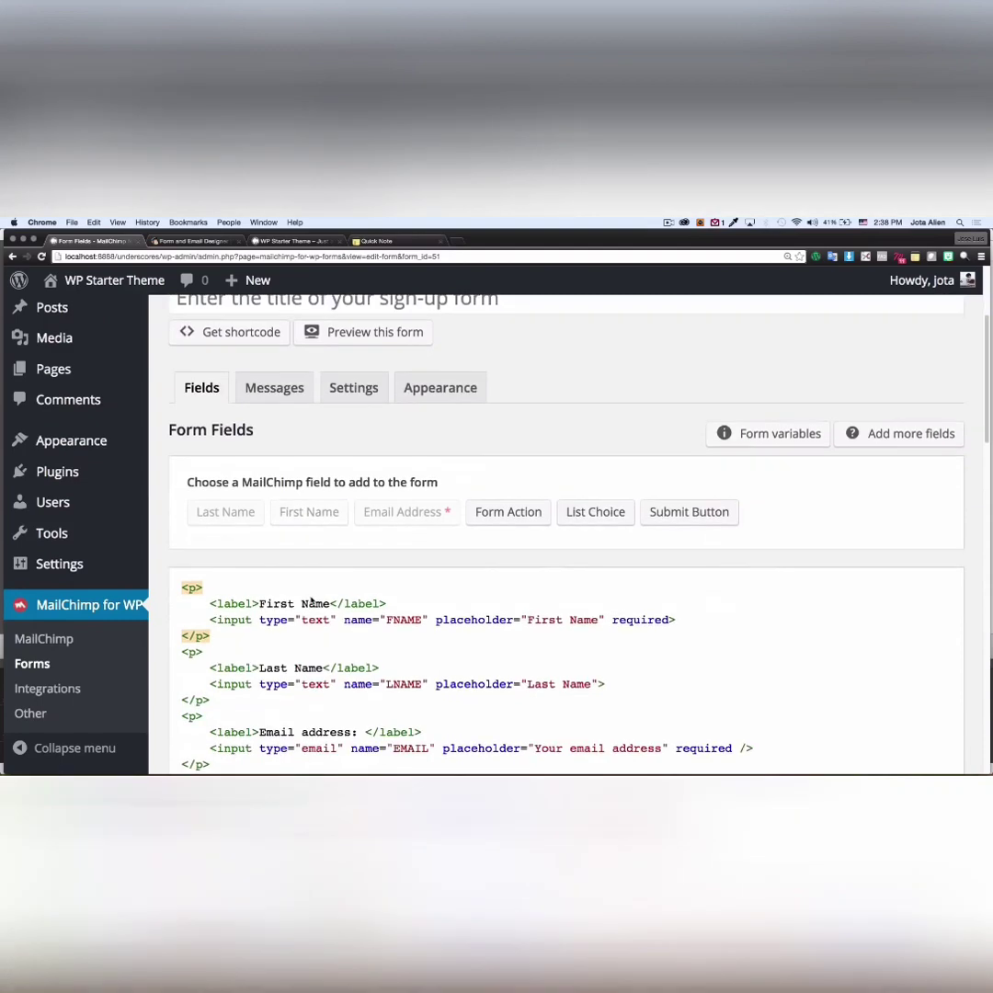
{"action": "scroll", "coordinate": [310, 603], "scroll_direction": "down", "scroll_amount": 5}
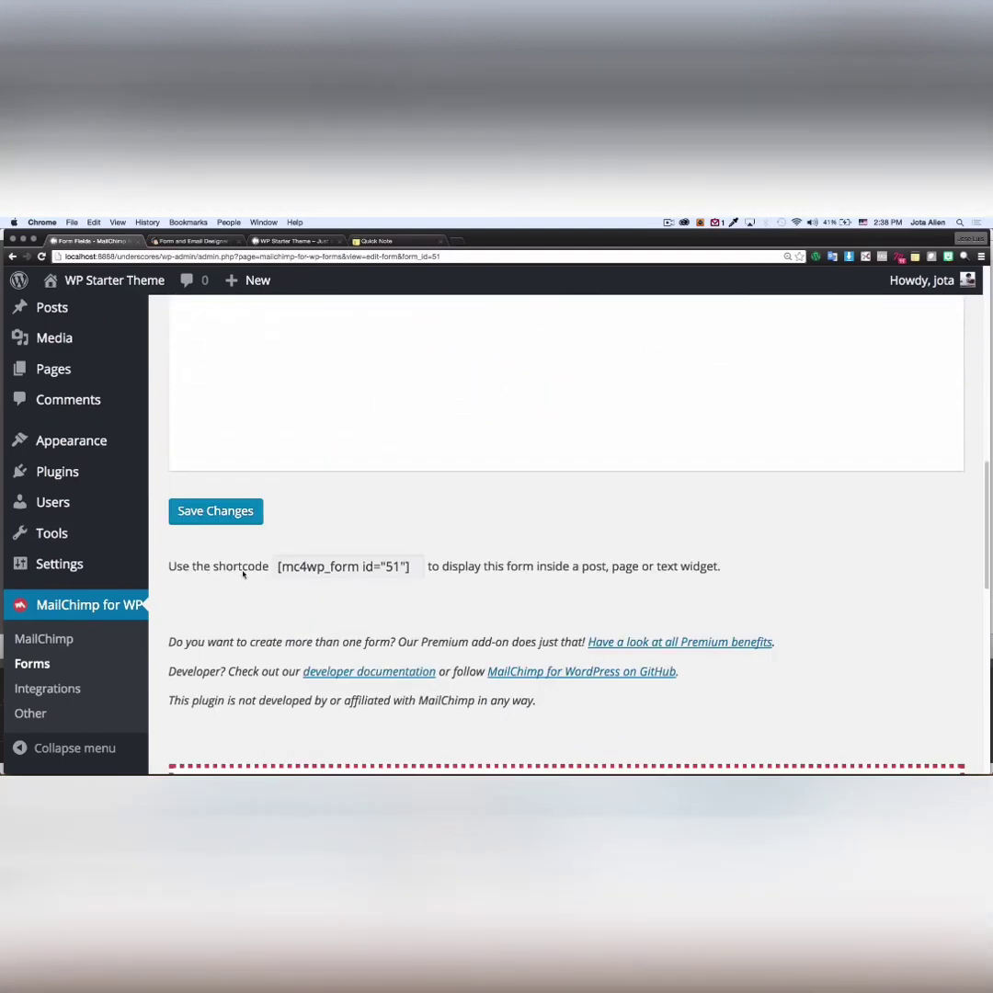
{"action": "left_click_drag", "start_coordinate": [277, 567], "coordinate": [409, 568]}
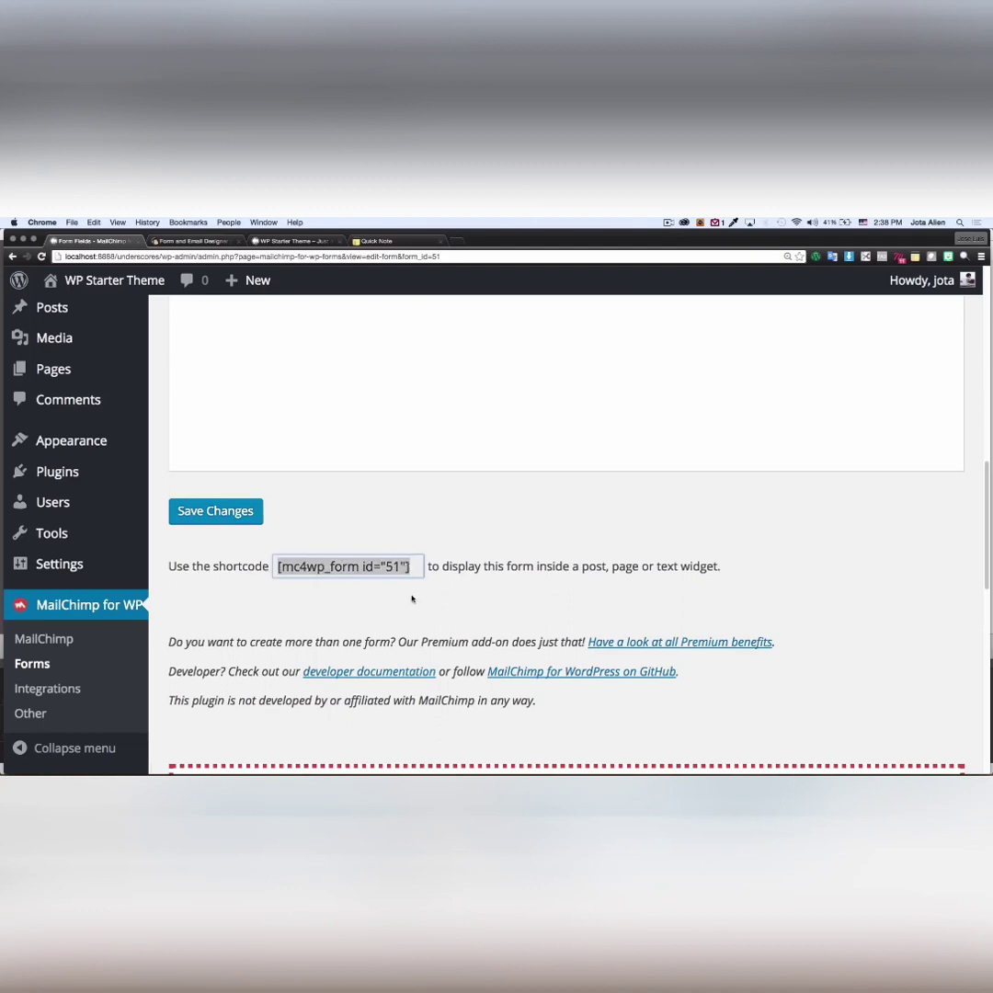
{"action": "right_click", "coordinate": [364, 569]}
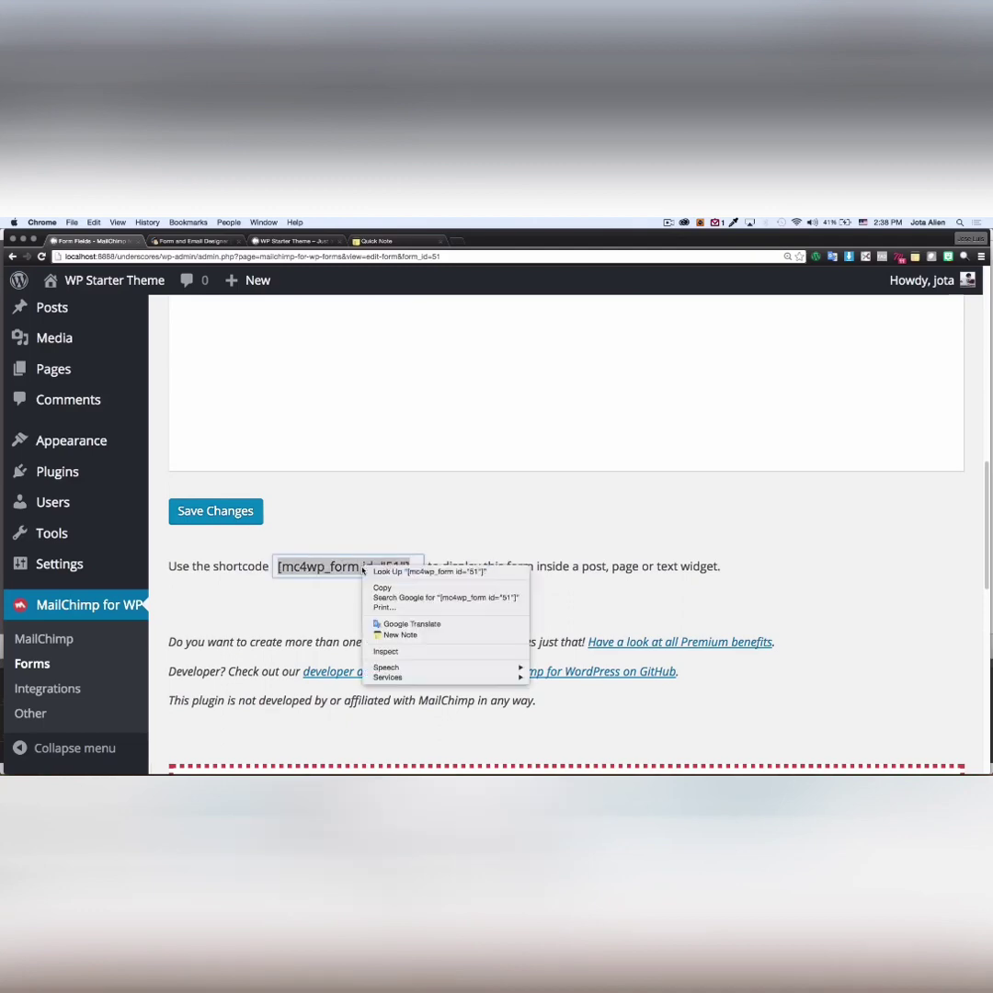
{"action": "left_click", "coordinate": [379, 586]}
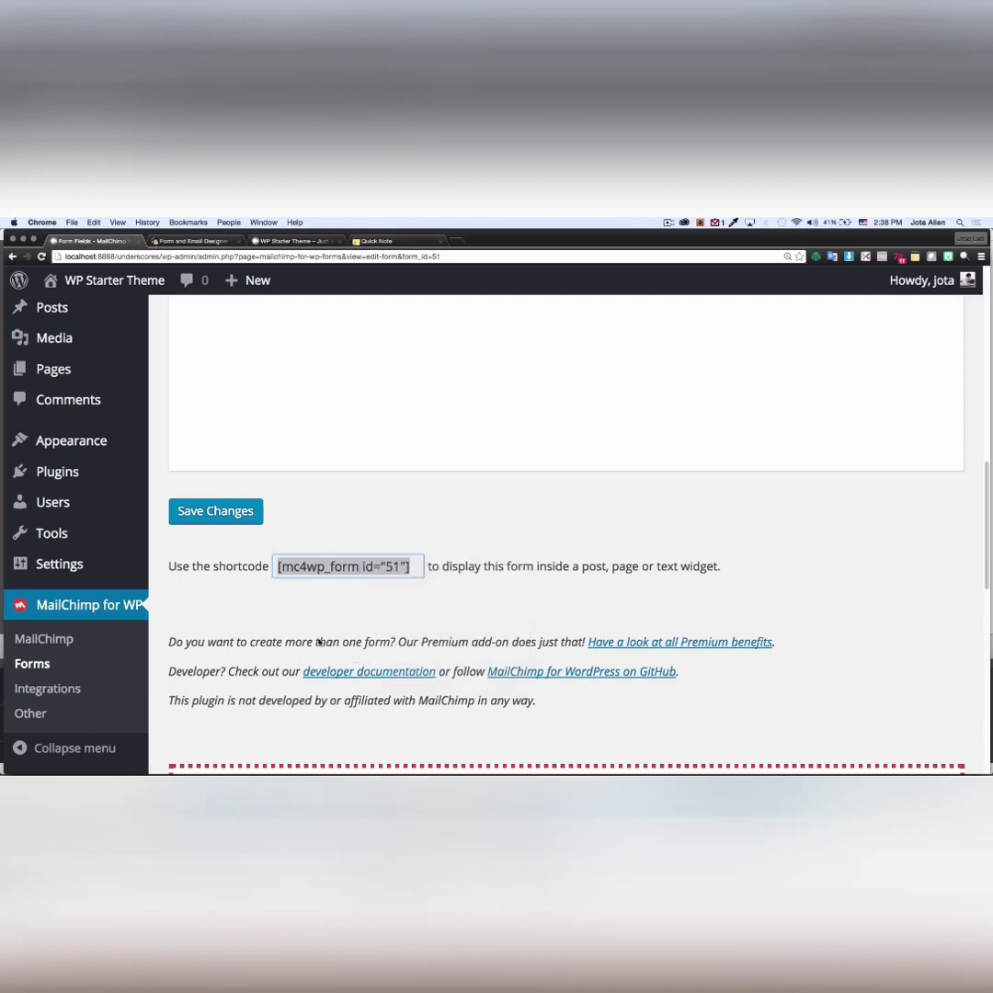
- Look over the live Home page and its lorem ipsum paragraph, which has no sign-up form yet
{"action": "left_click", "coordinate": [287, 242]}
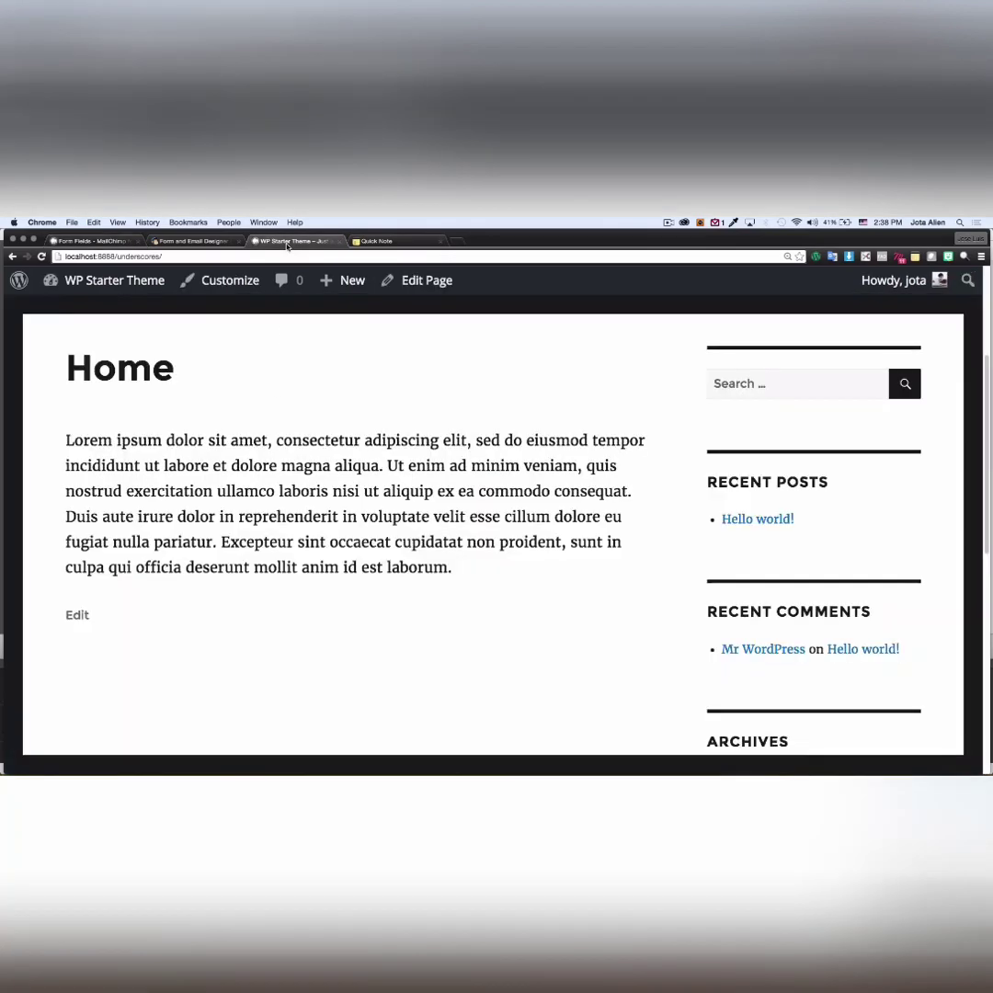
{"action": "scroll", "coordinate": [658, 445], "scroll_direction": "up", "scroll_amount": 5}
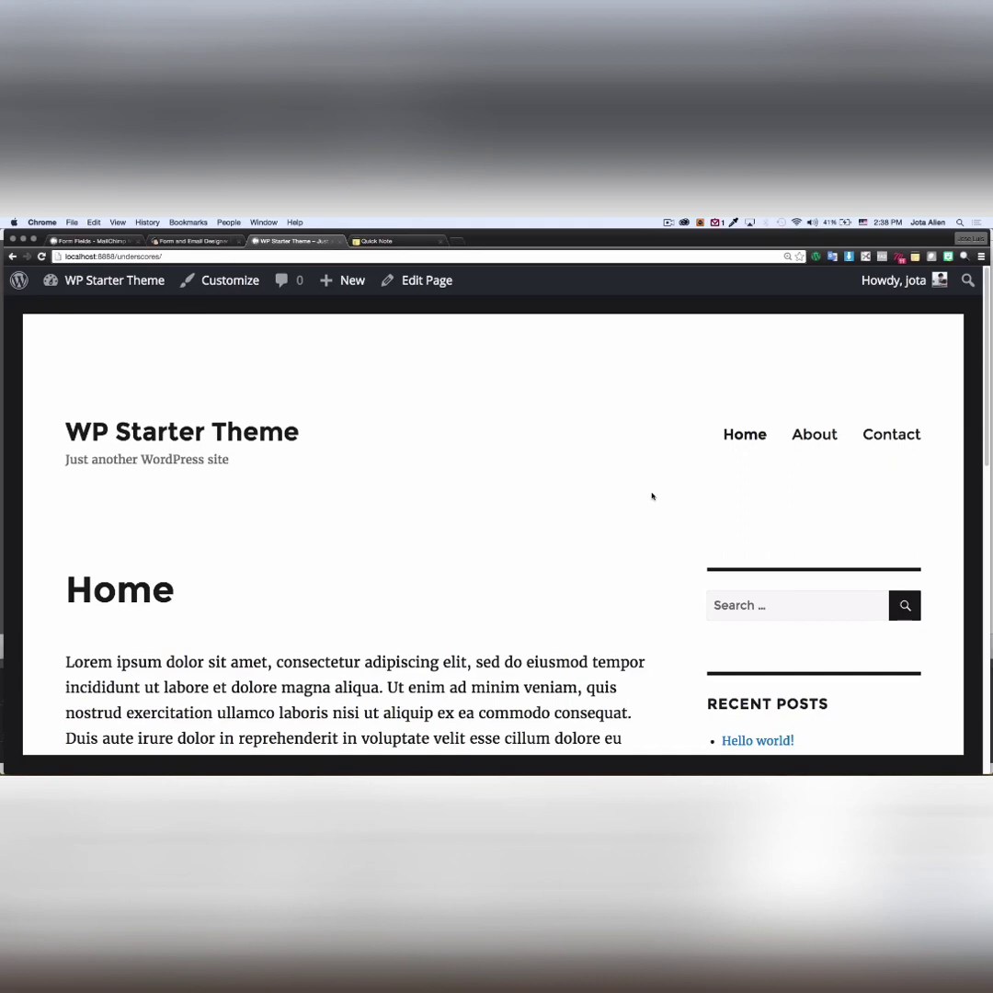
{"action": "scroll", "coordinate": [662, 499], "scroll_direction": "down", "scroll_amount": 1}
{"action": "scroll", "coordinate": [672, 503], "scroll_direction": "down", "scroll_amount": 2}
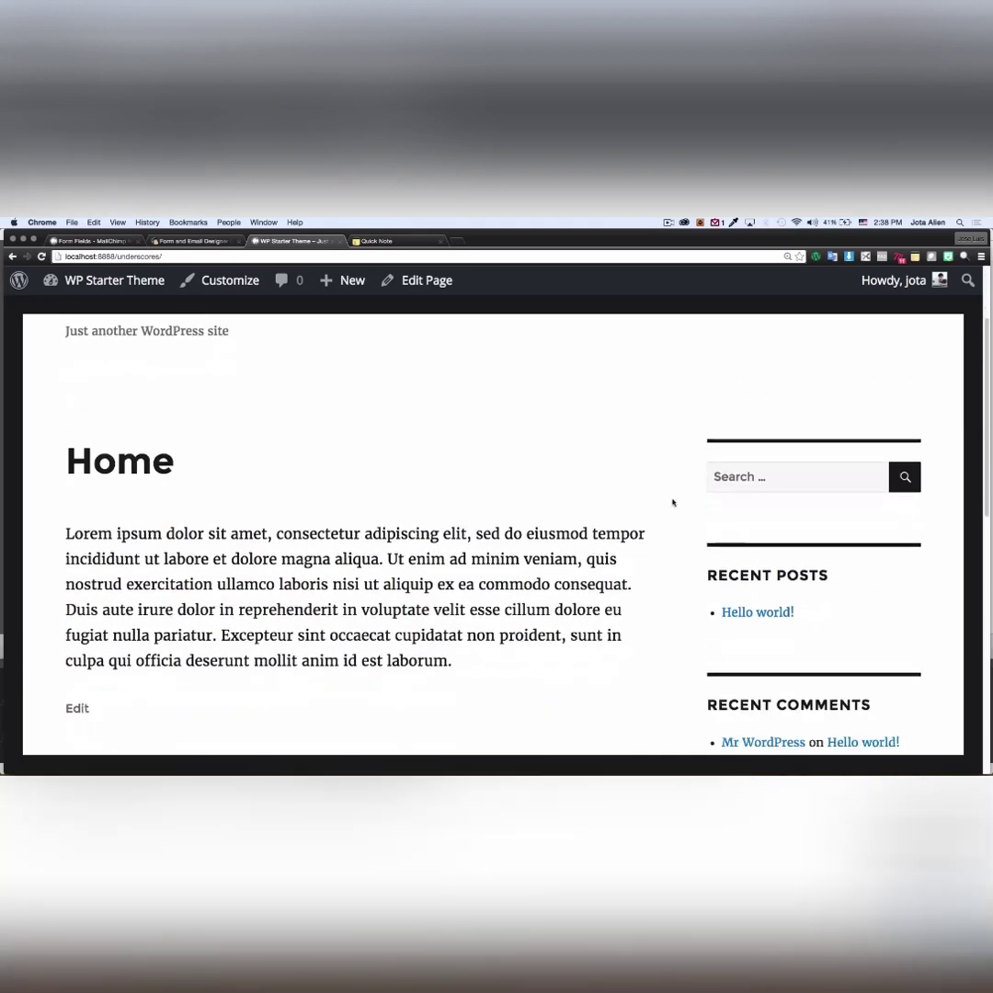
{"action": "scroll", "coordinate": [672, 503], "scroll_direction": "up", "scroll_amount": 3}
{"action": "scroll", "coordinate": [672, 502], "scroll_direction": "down", "scroll_amount": 3}
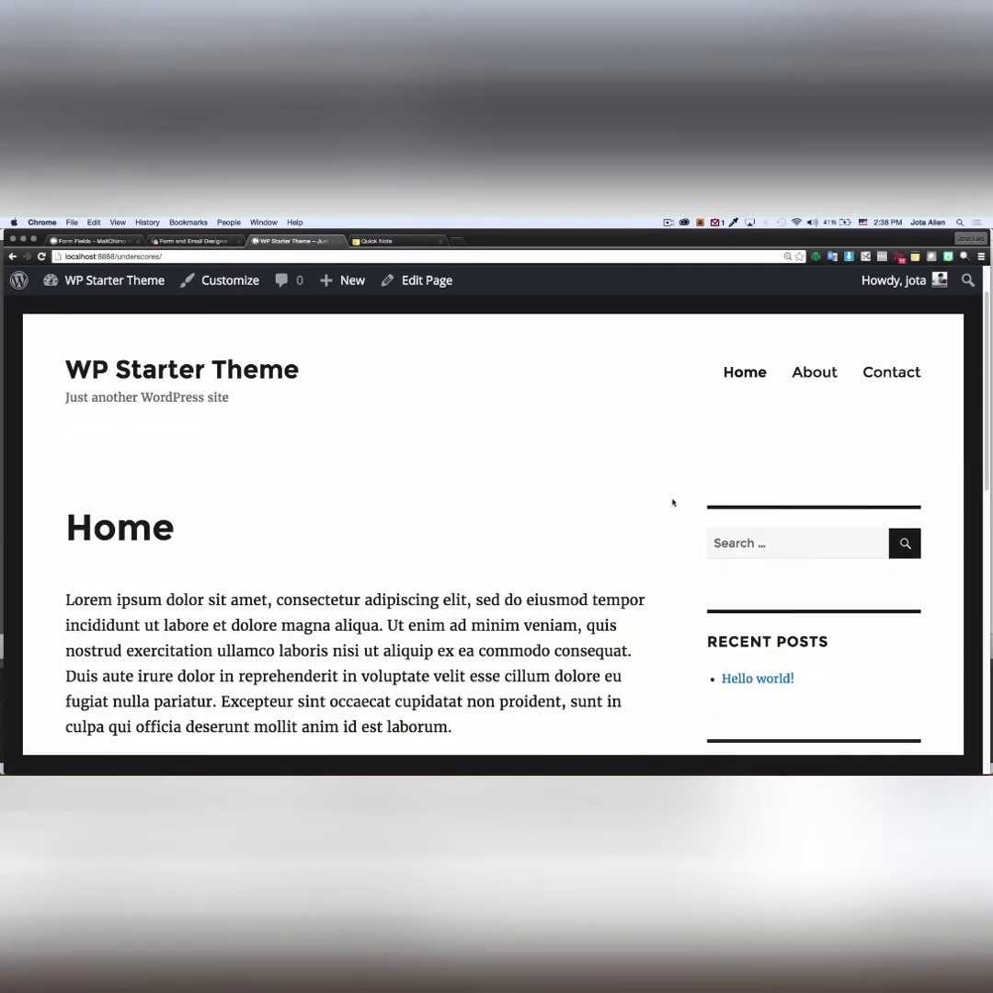
{"action": "scroll", "coordinate": [673, 502], "scroll_direction": "down", "scroll_amount": 2}
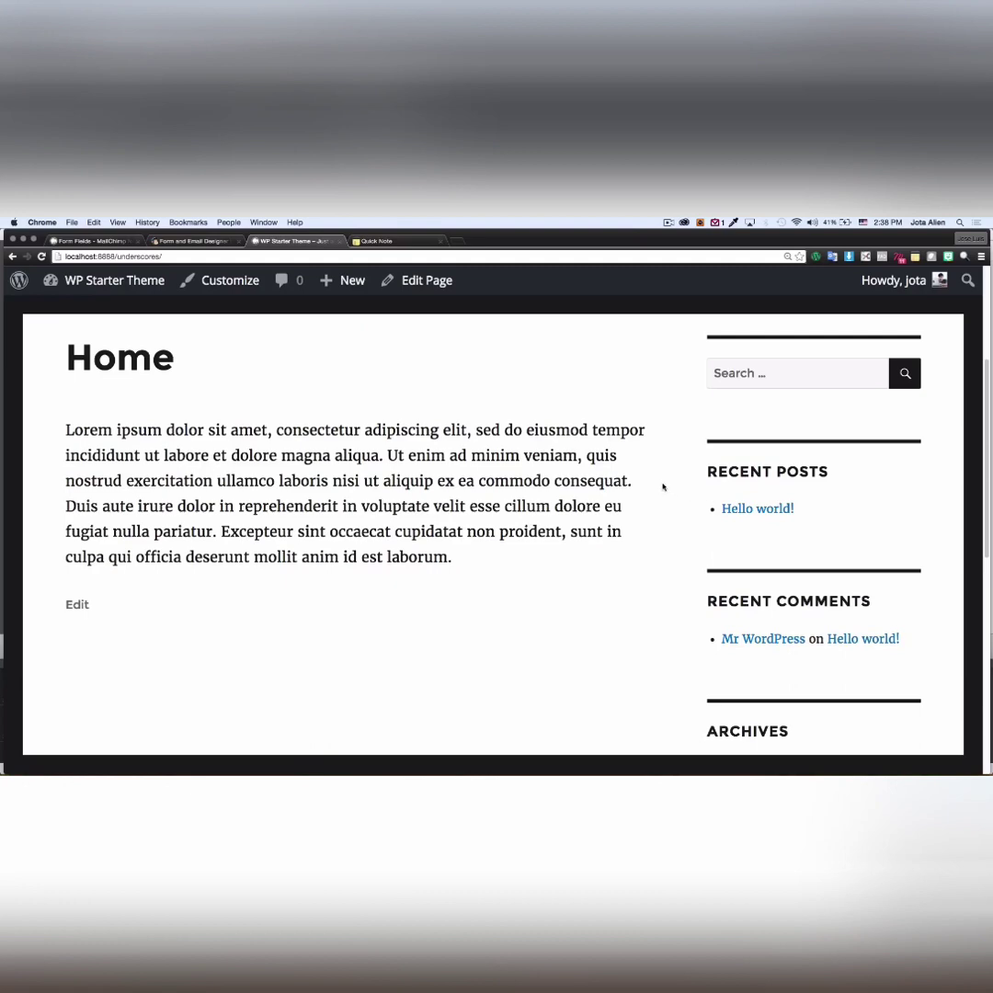
{"action": "scroll", "coordinate": [665, 488], "scroll_direction": "down", "scroll_amount": 1}
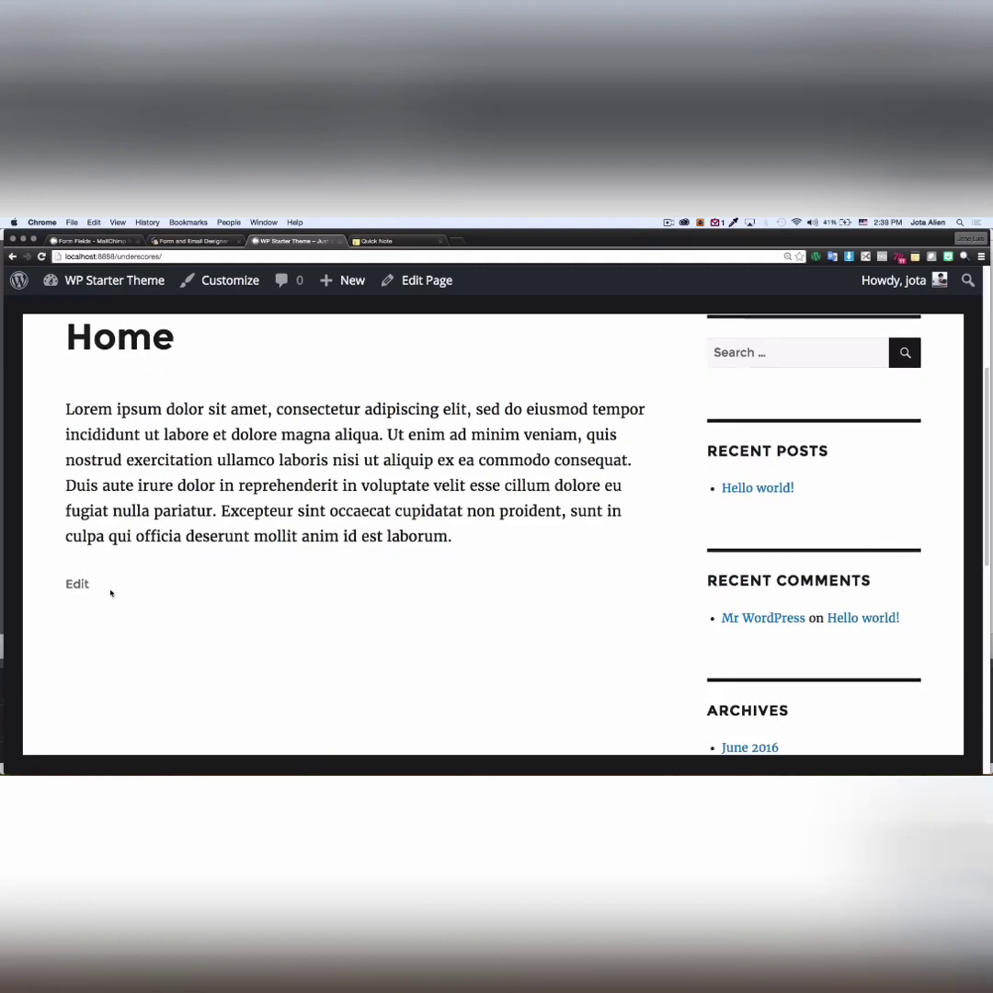
{"action": "left_click_drag", "start_coordinate": [68, 411], "coordinate": [463, 536]}
{"action": "left_click", "coordinate": [469, 556]}
{"action": "scroll", "coordinate": [377, 477], "scroll_direction": "up", "scroll_amount": 1}
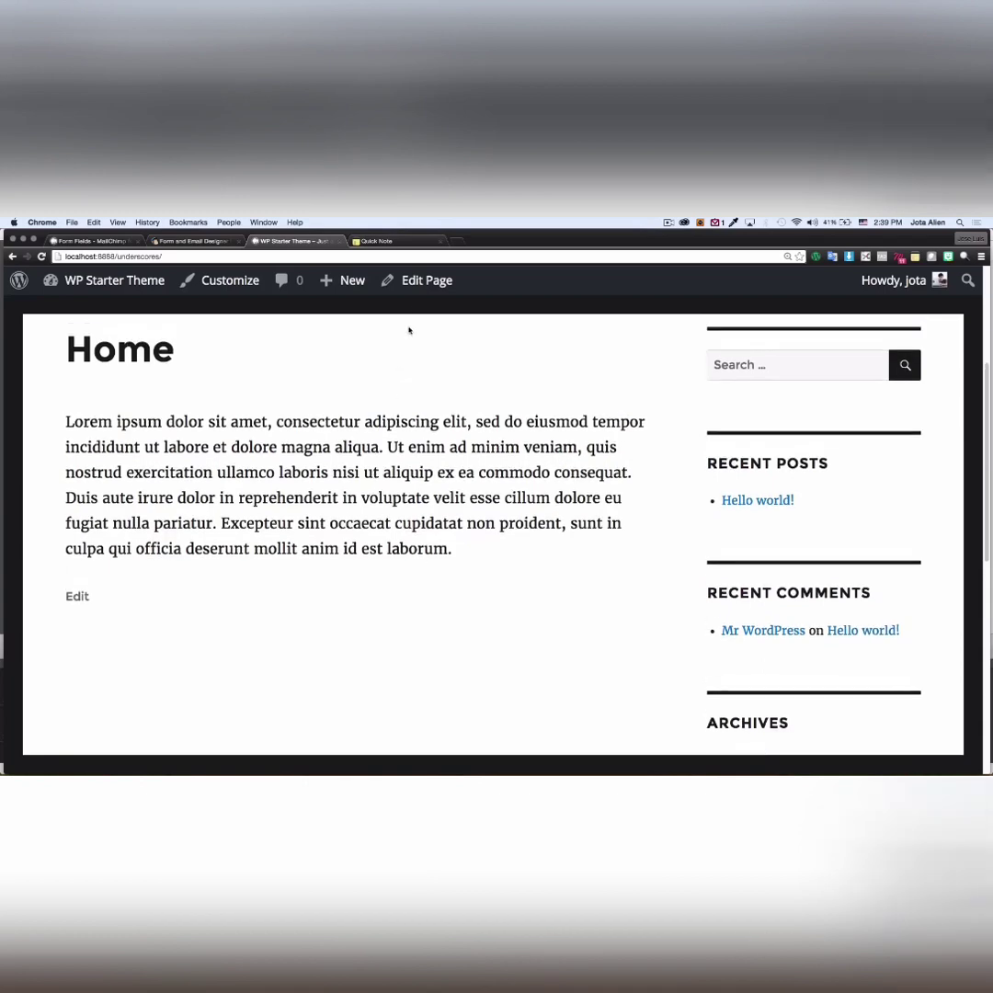
- Paste the [mc4wp_form id="51"] shortcode as a new paragraph below the Home page text
{"action": "left_click", "coordinate": [426, 280]}
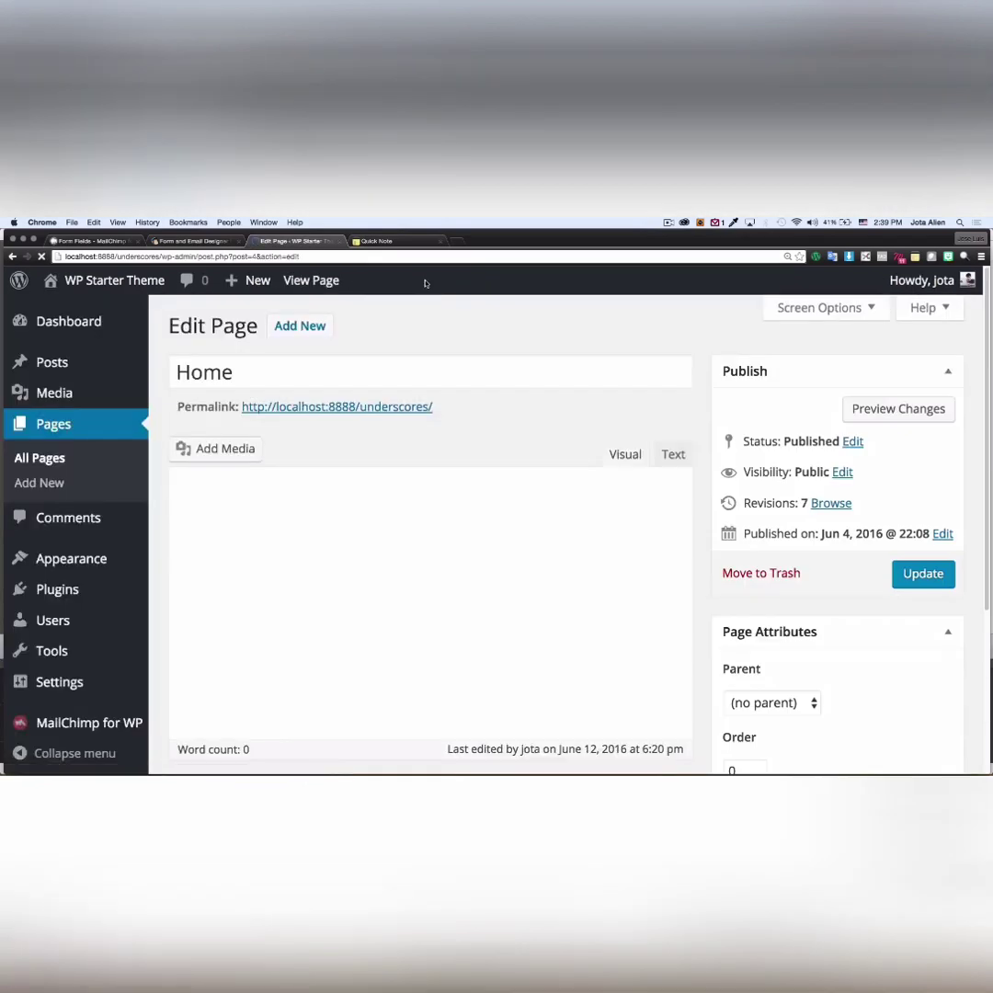
{"action": "scroll", "coordinate": [706, 437], "scroll_direction": "down", "scroll_amount": 4}
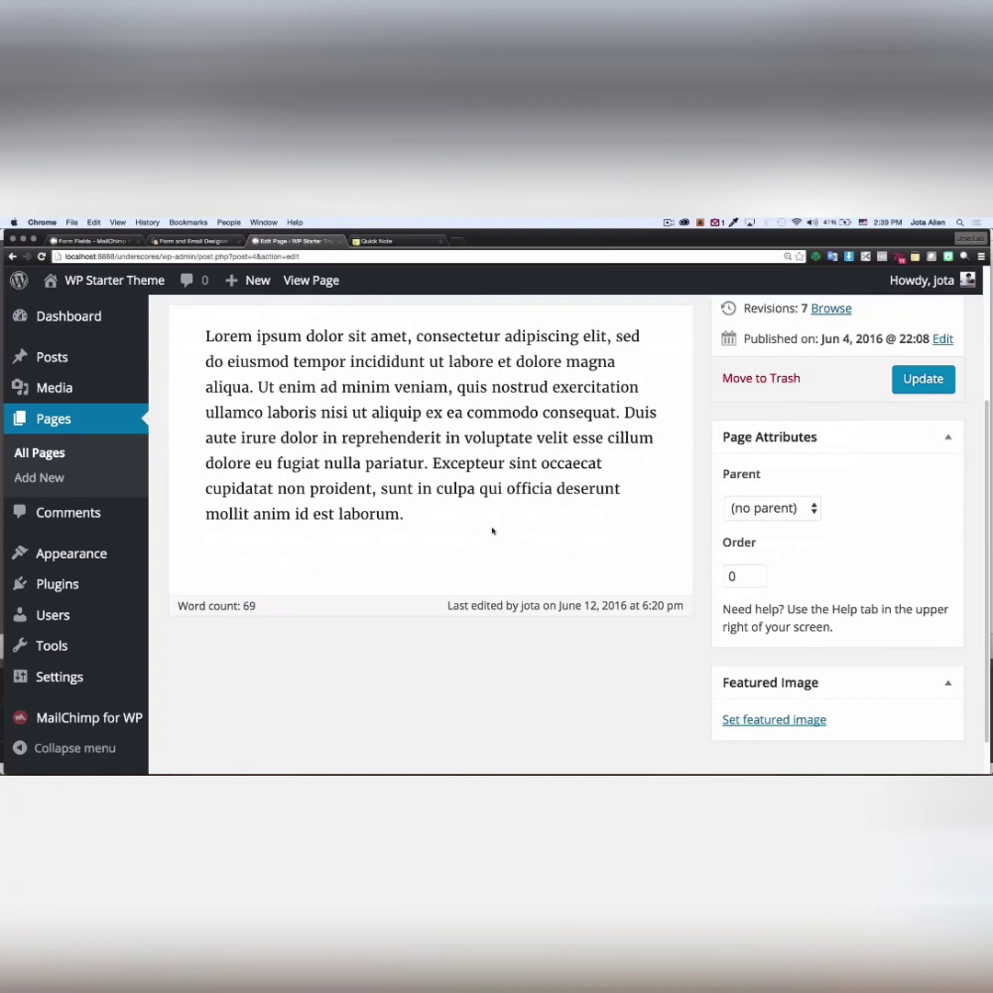
{"action": "left_click", "coordinate": [396, 548]}
{"action": "key", "text": "Return"}
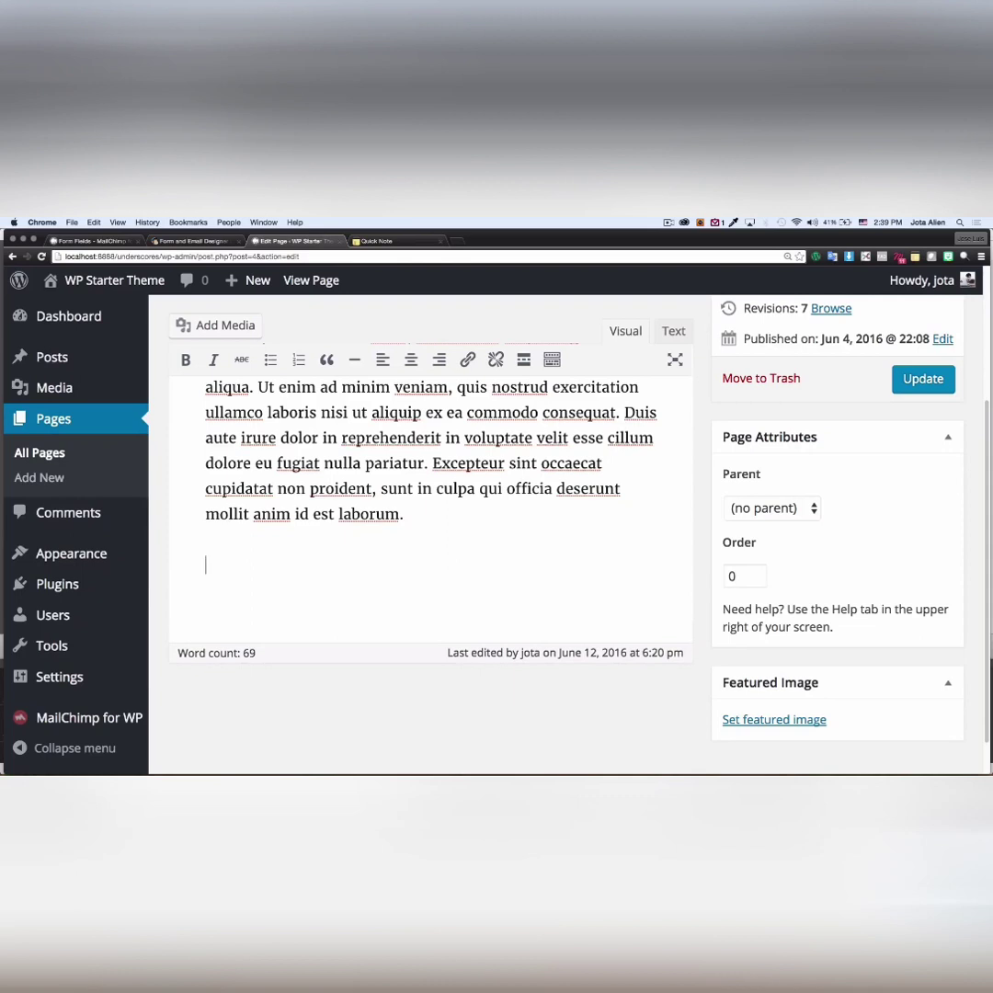
{"action": "type", "text": "[mc4wp_form id=\"51\"]"}
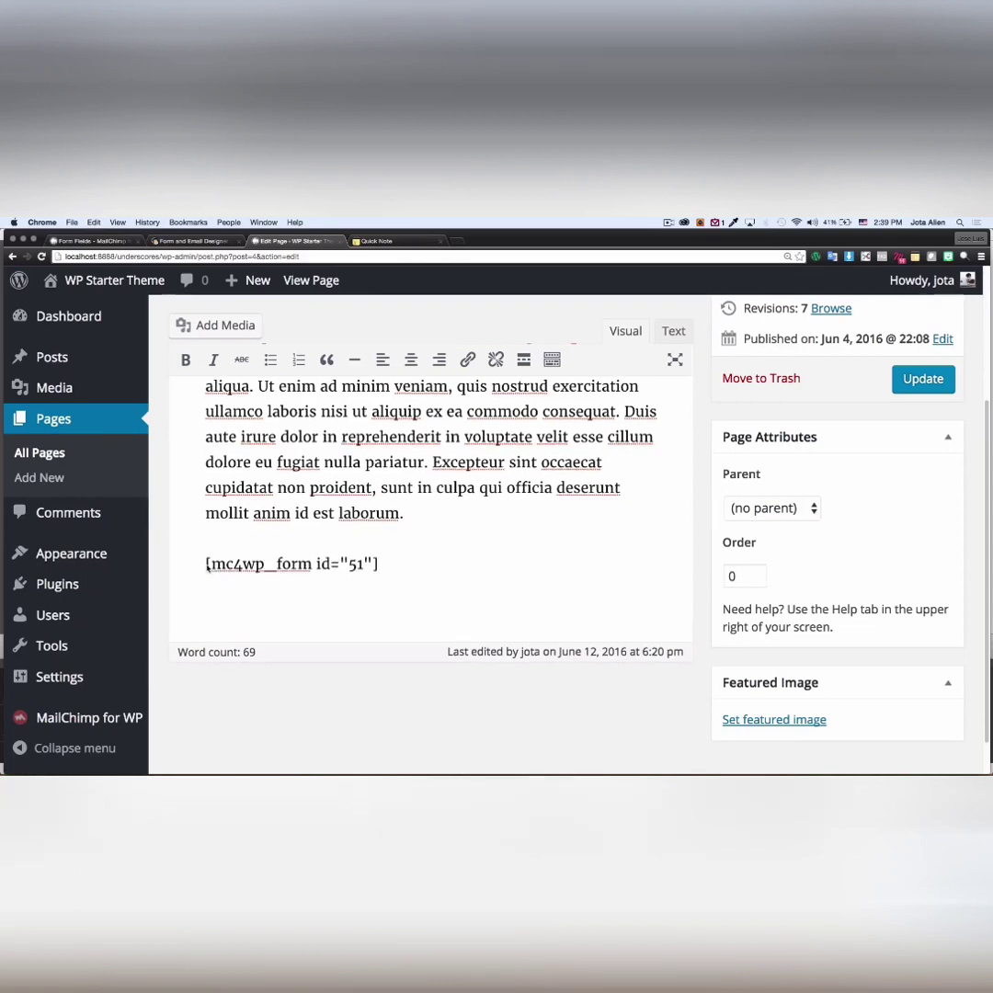
{"action": "left_click_drag", "start_coordinate": [207, 565], "coordinate": [379, 563]}
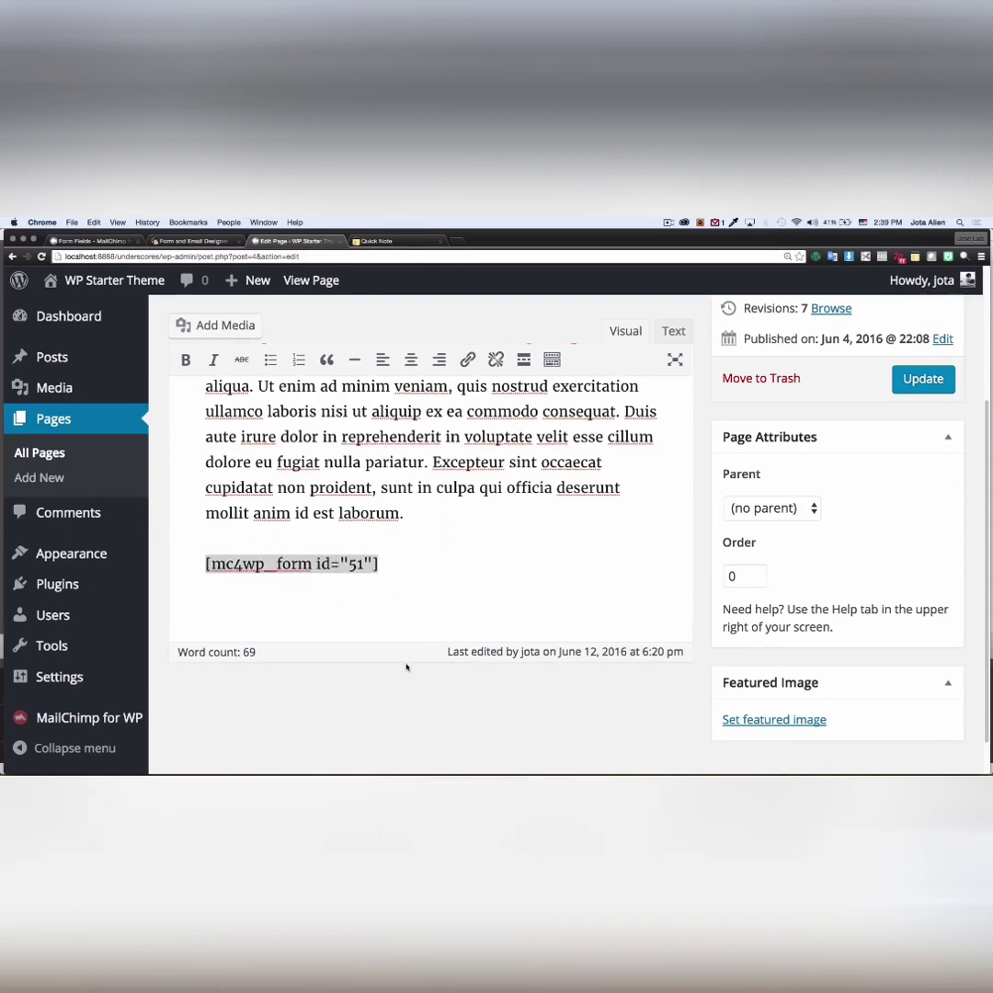
{"action": "left_click", "coordinate": [659, 566]}
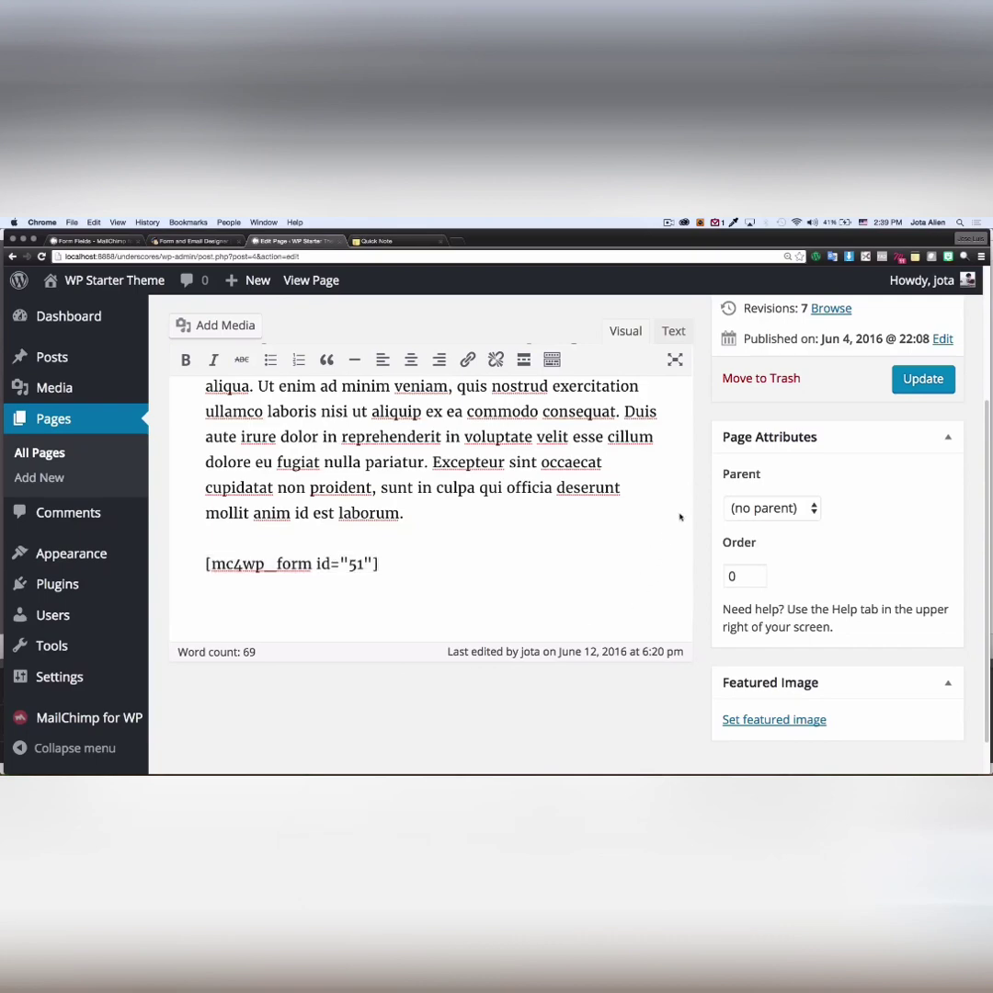
- Update the Home page and view it live
{"action": "left_click", "coordinate": [912, 385]}
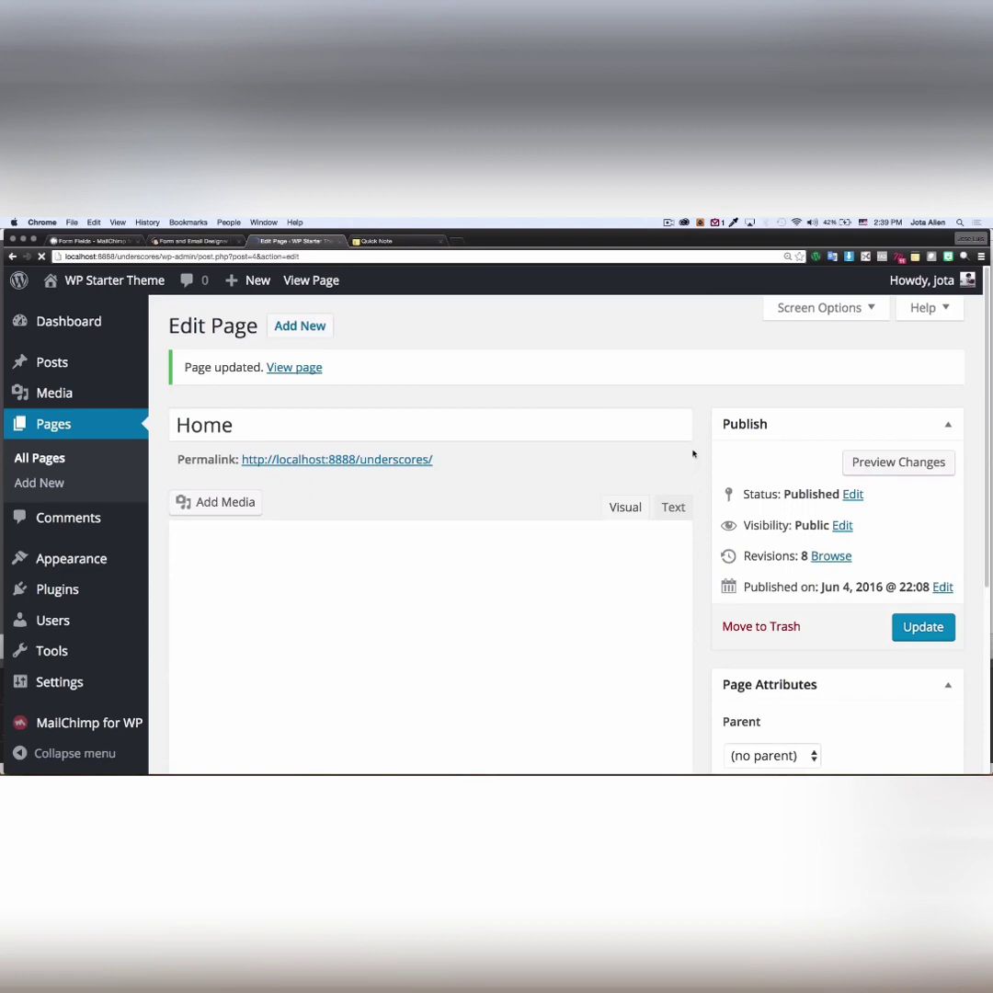
{"action": "scroll", "coordinate": [693, 453], "scroll_direction": "down", "scroll_amount": 2}
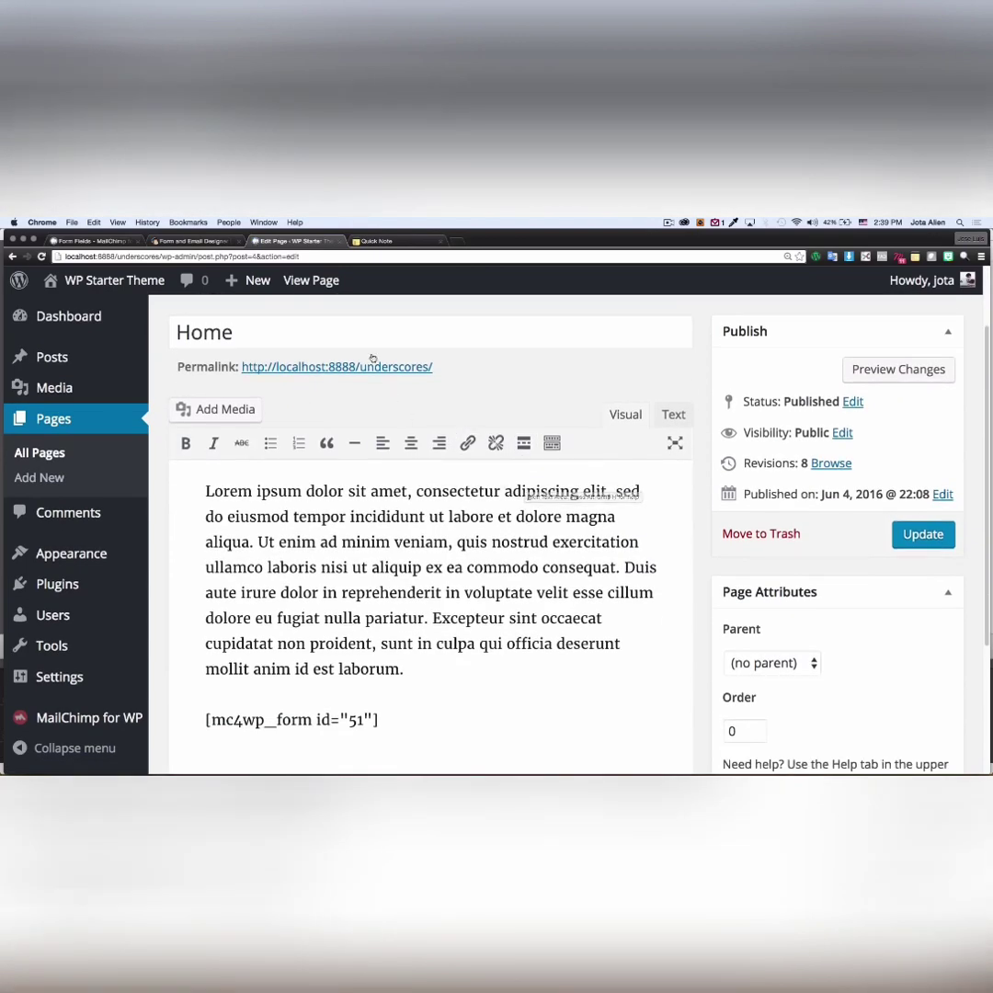
{"action": "left_click", "coordinate": [311, 281]}
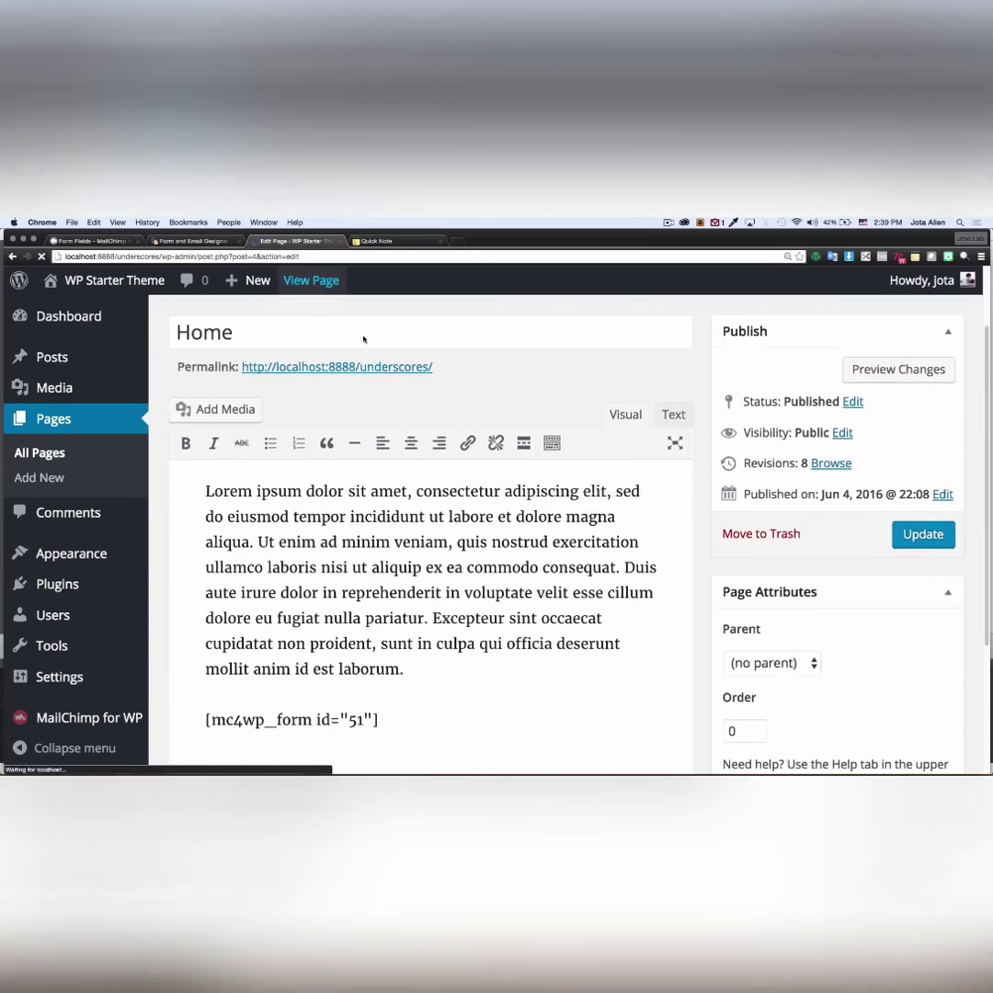
- Enter the test subscriber's first and last name in the Home page sign-up form
{"action": "scroll", "coordinate": [670, 509], "scroll_direction": "down", "scroll_amount": 2}
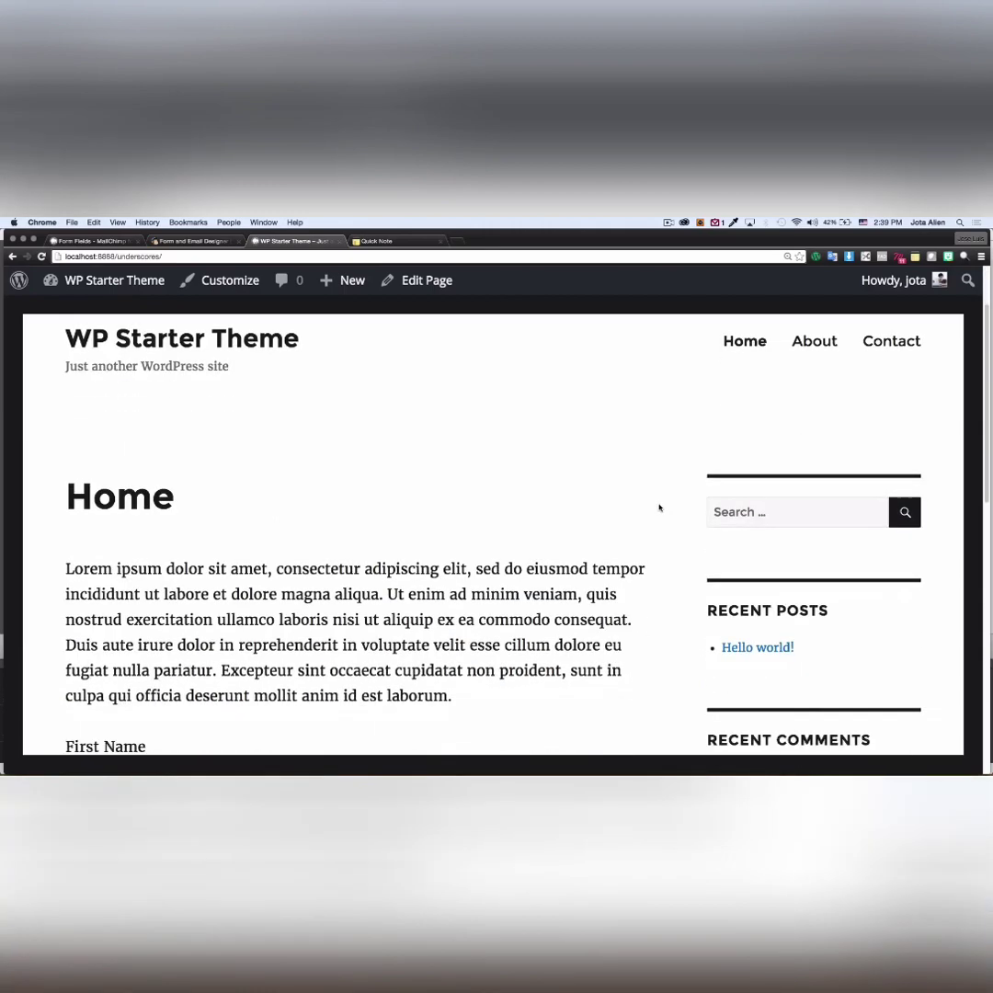
{"action": "scroll", "coordinate": [658, 508], "scroll_direction": "down", "scroll_amount": 6}
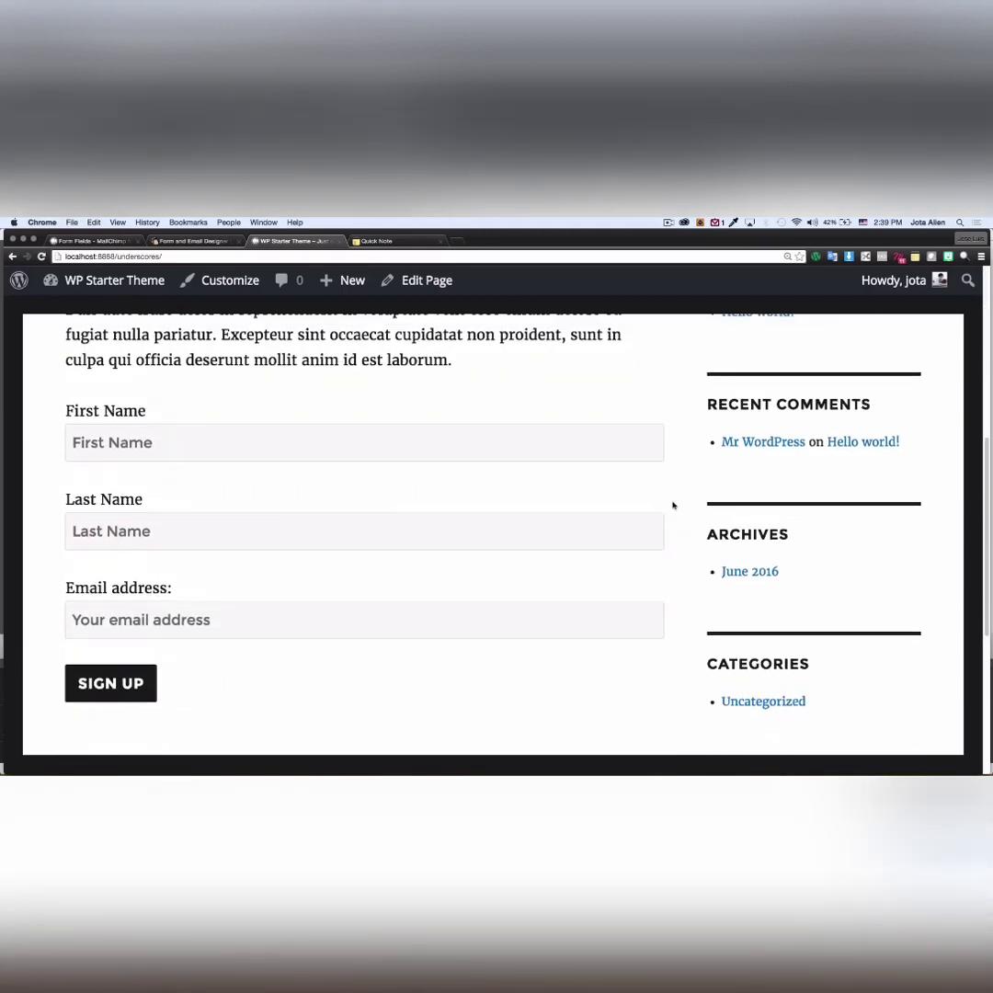
{"action": "left_click", "coordinate": [166, 443]}
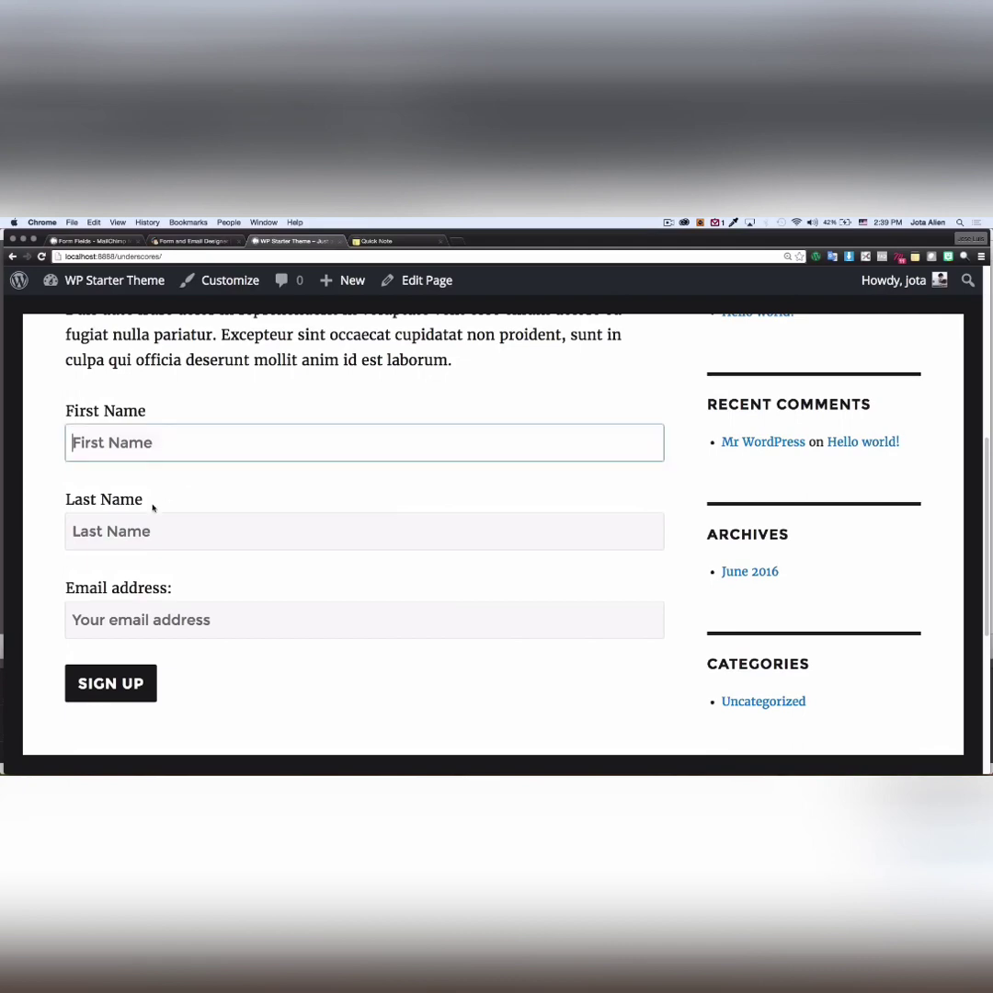
{"action": "left_click", "coordinate": [143, 531]}
{"action": "left_click", "coordinate": [158, 618]}
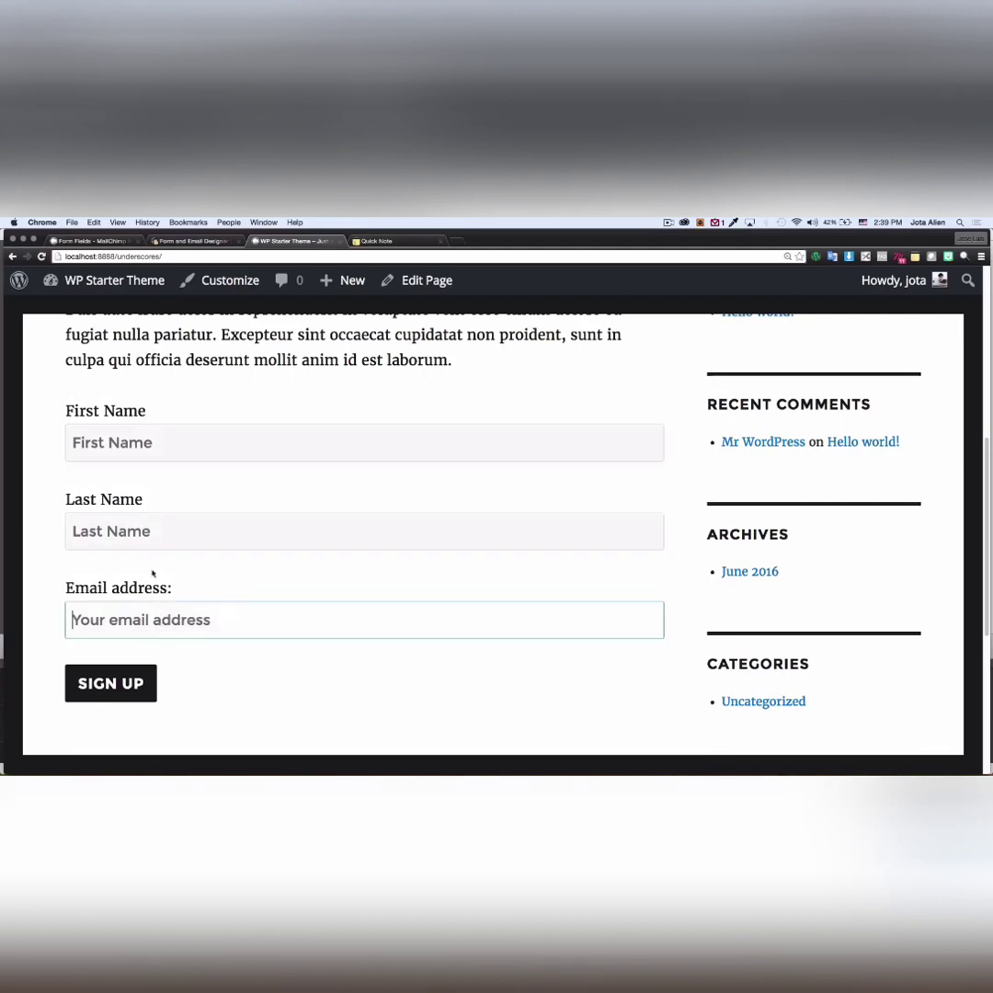
{"action": "left_click", "coordinate": [120, 448]}
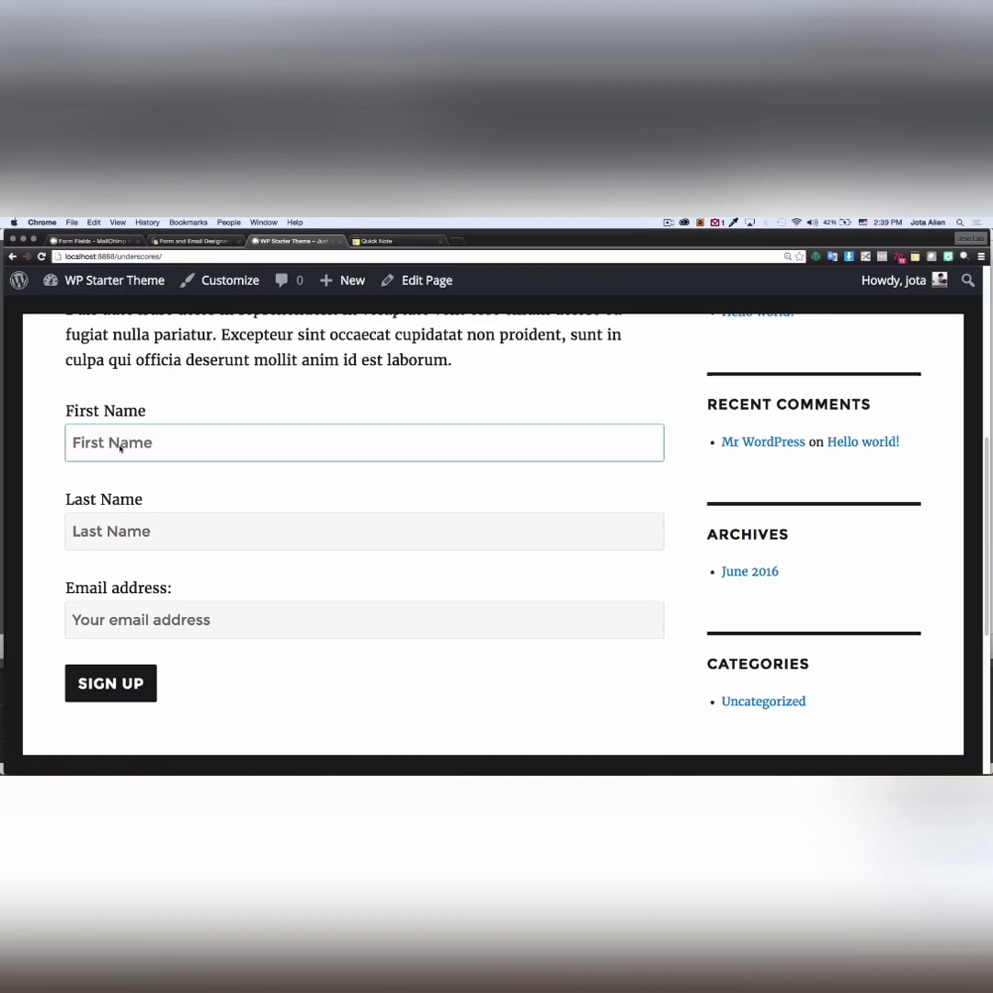
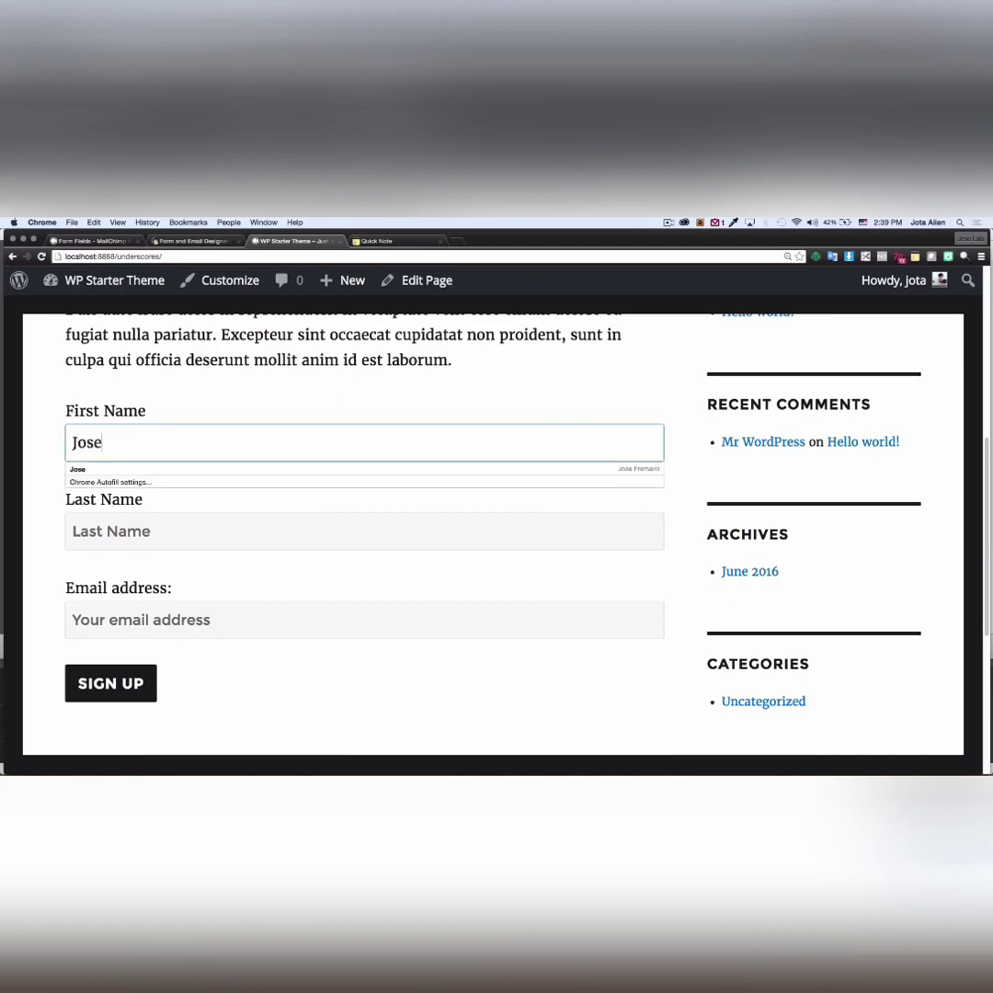
{"action": "left_click", "coordinate": [134, 539]}
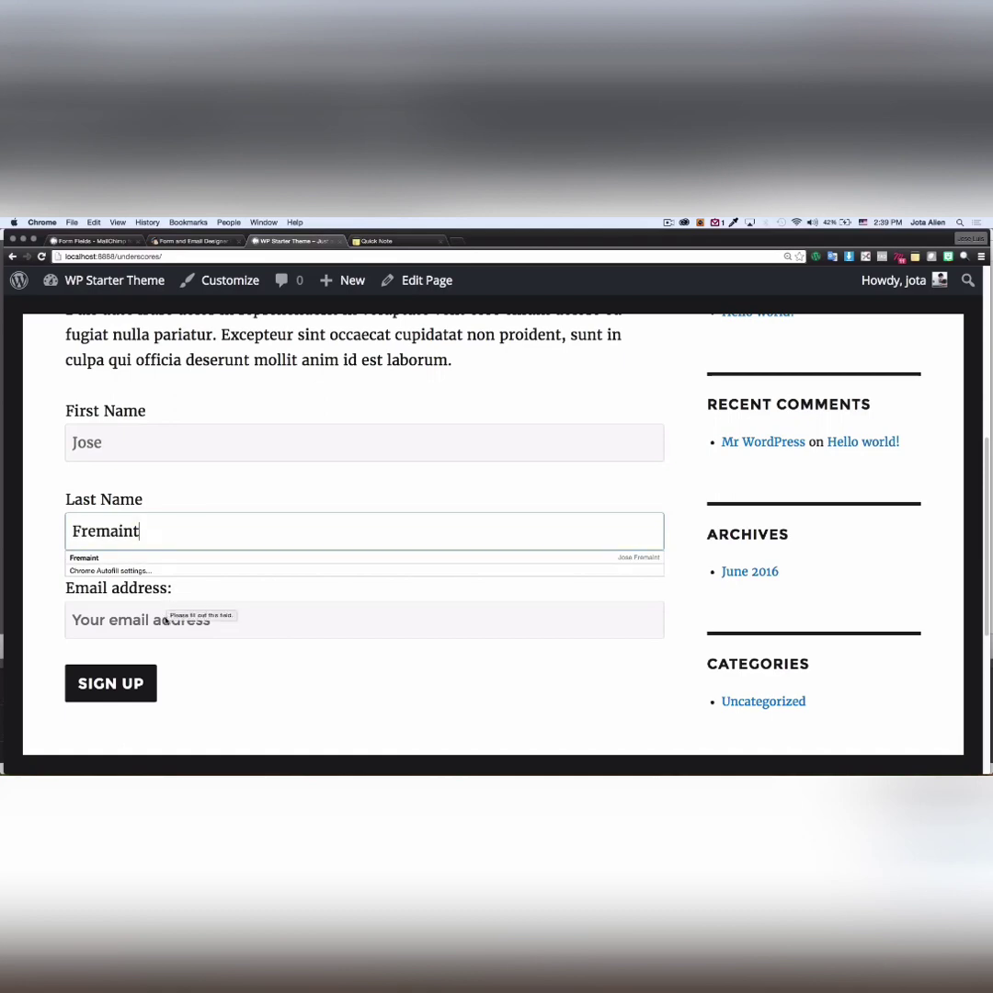
- Fill in the subscriber's e-mail address from the autofill suggestion and submit the form
{"action": "left_click", "coordinate": [167, 621]}
{"action": "type", "text": "iea"}
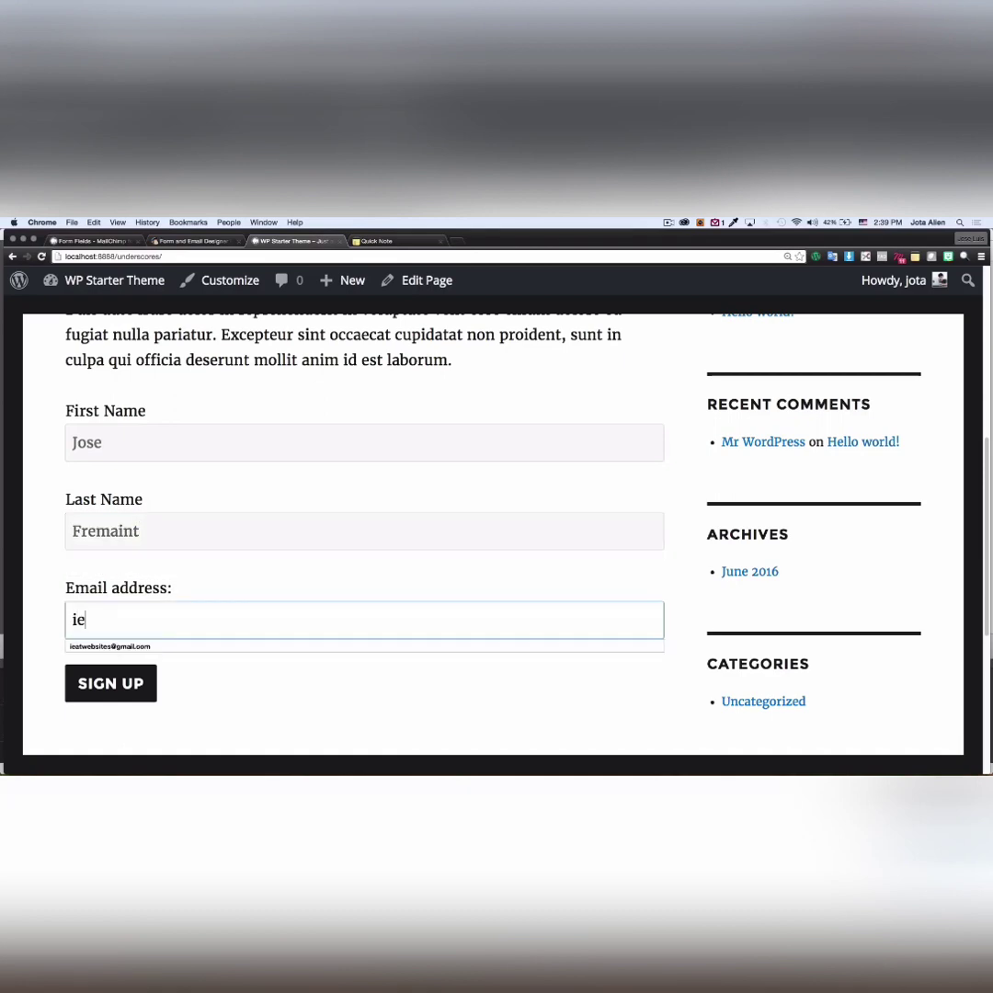
{"action": "left_click", "coordinate": [152, 647]}
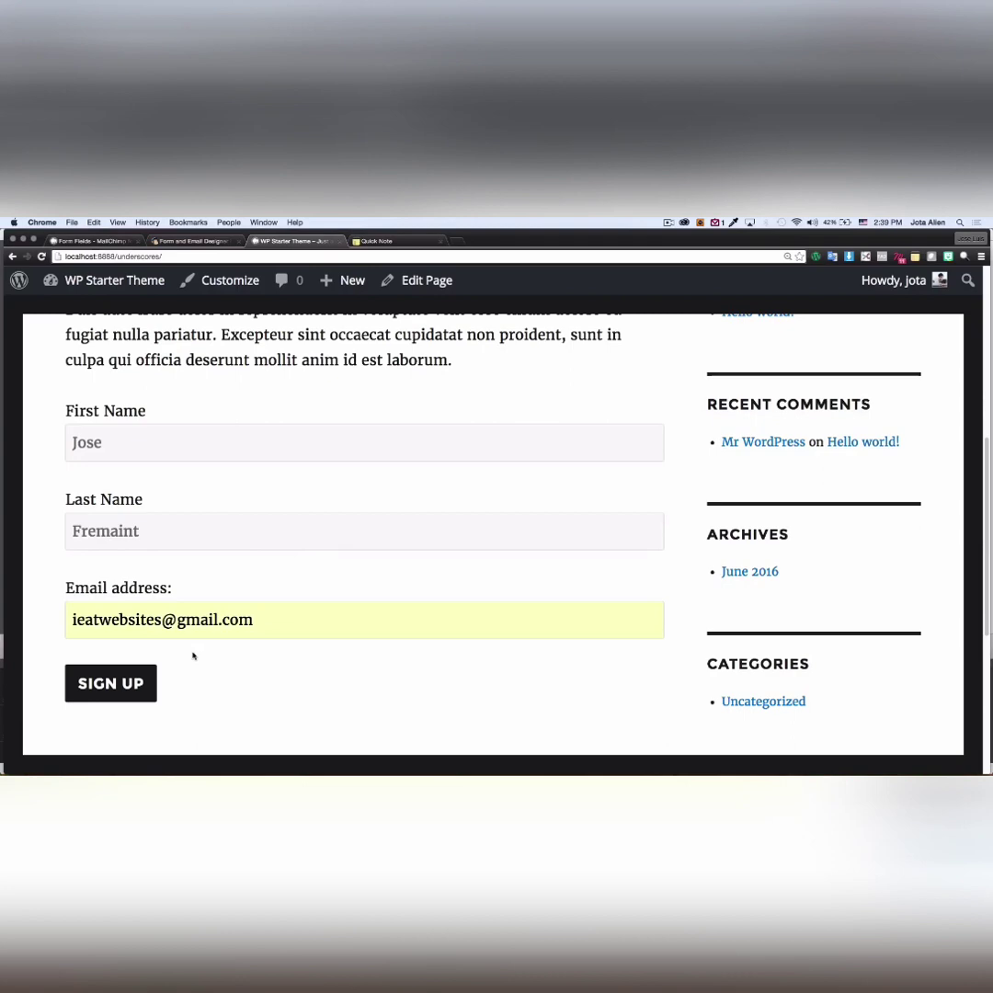
{"action": "scroll", "coordinate": [193, 656], "scroll_direction": "down", "scroll_amount": 1}
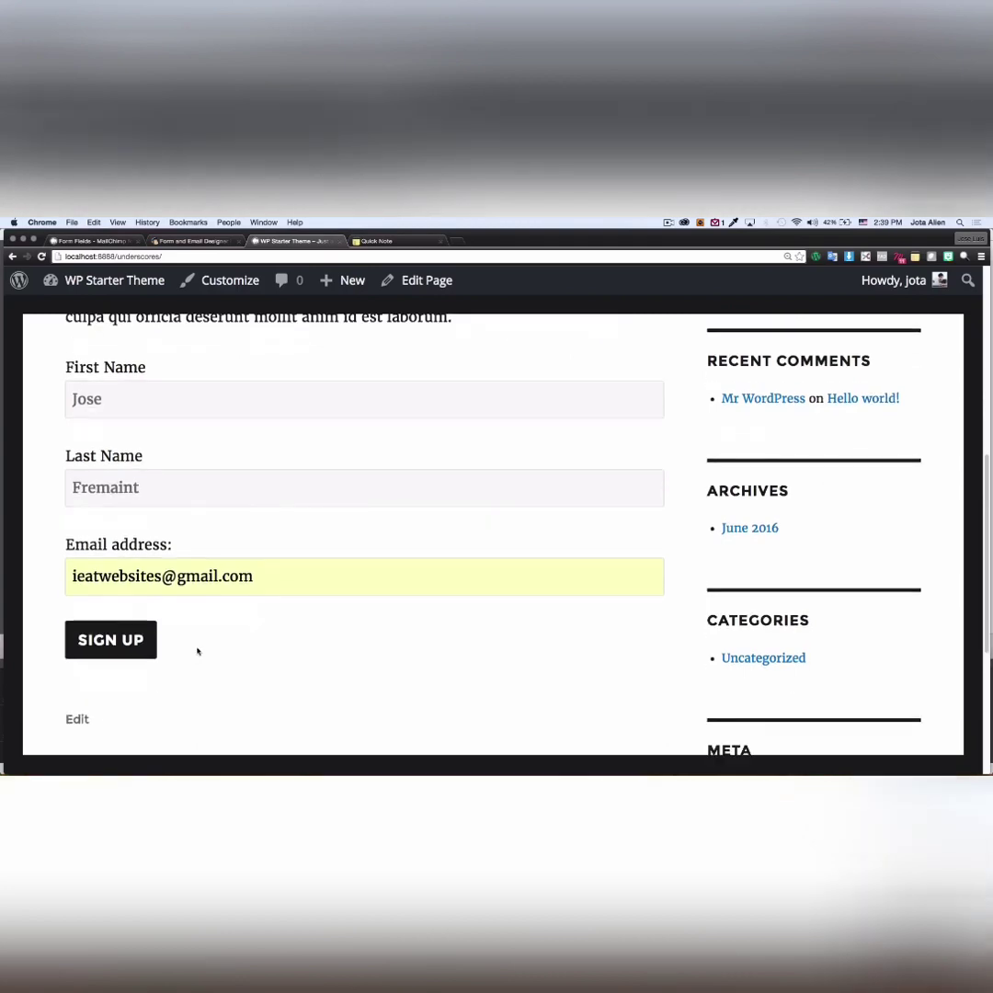
{"action": "left_click", "coordinate": [122, 644]}
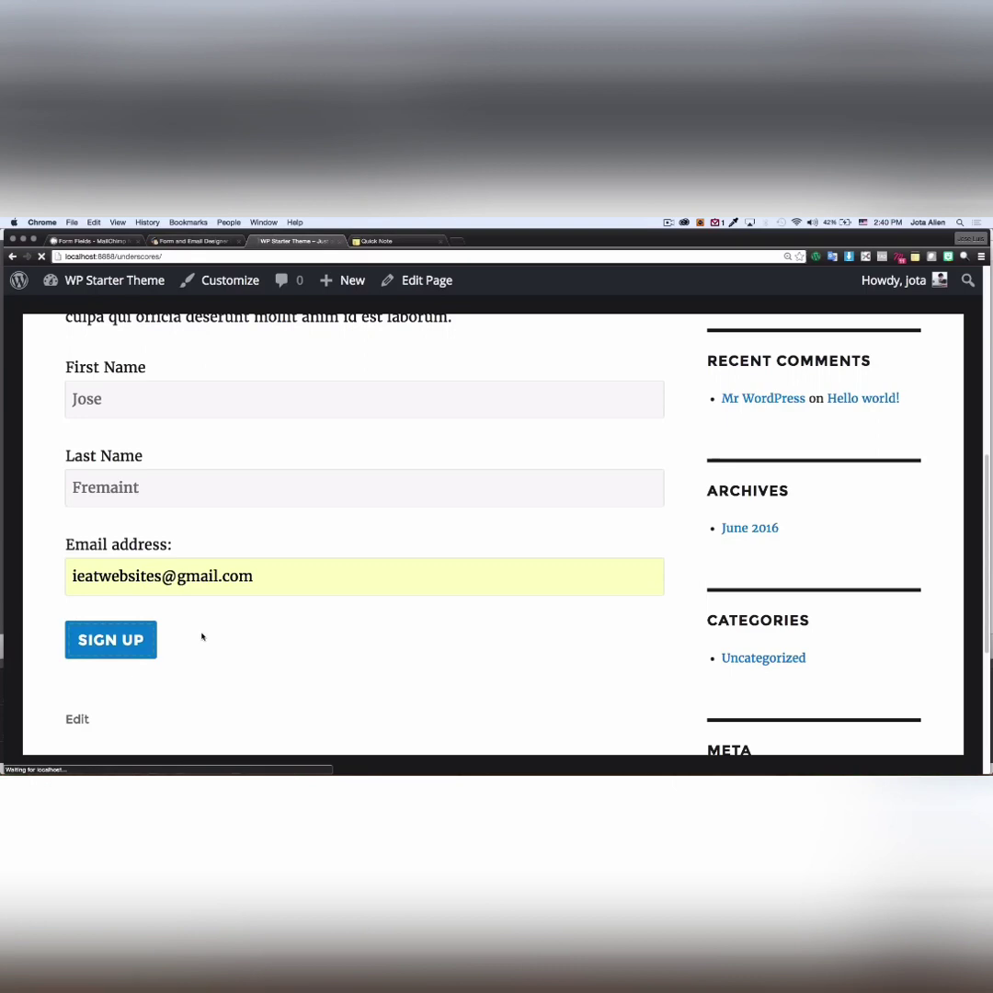
- Scroll the Home page to check the sign-up confirmation message
{"action": "scroll", "coordinate": [206, 636], "scroll_direction": "down", "scroll_amount": 4}
{"action": "scroll", "coordinate": [209, 636], "scroll_direction": "down", "scroll_amount": 1}
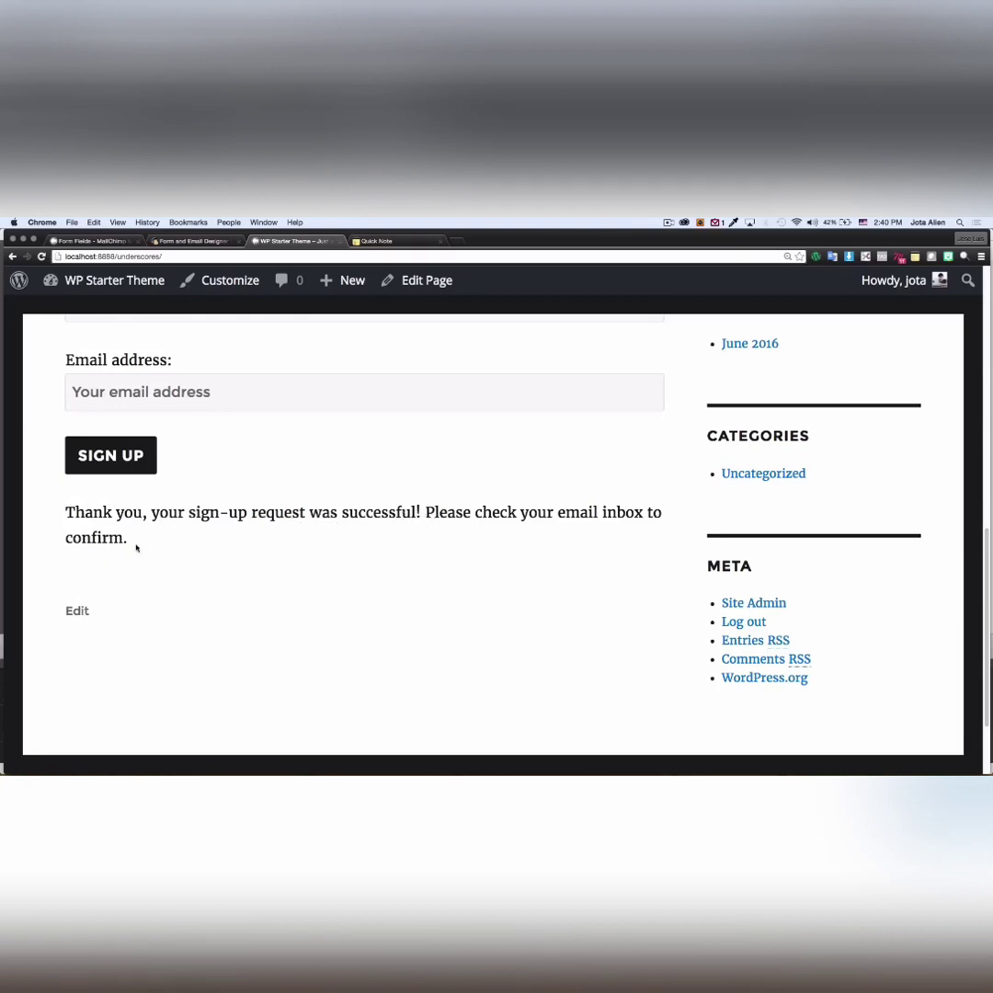
{"action": "scroll", "coordinate": [177, 547], "scroll_direction": "up", "scroll_amount": 1}
{"action": "scroll", "coordinate": [177, 548], "scroll_direction": "up", "scroll_amount": 3}
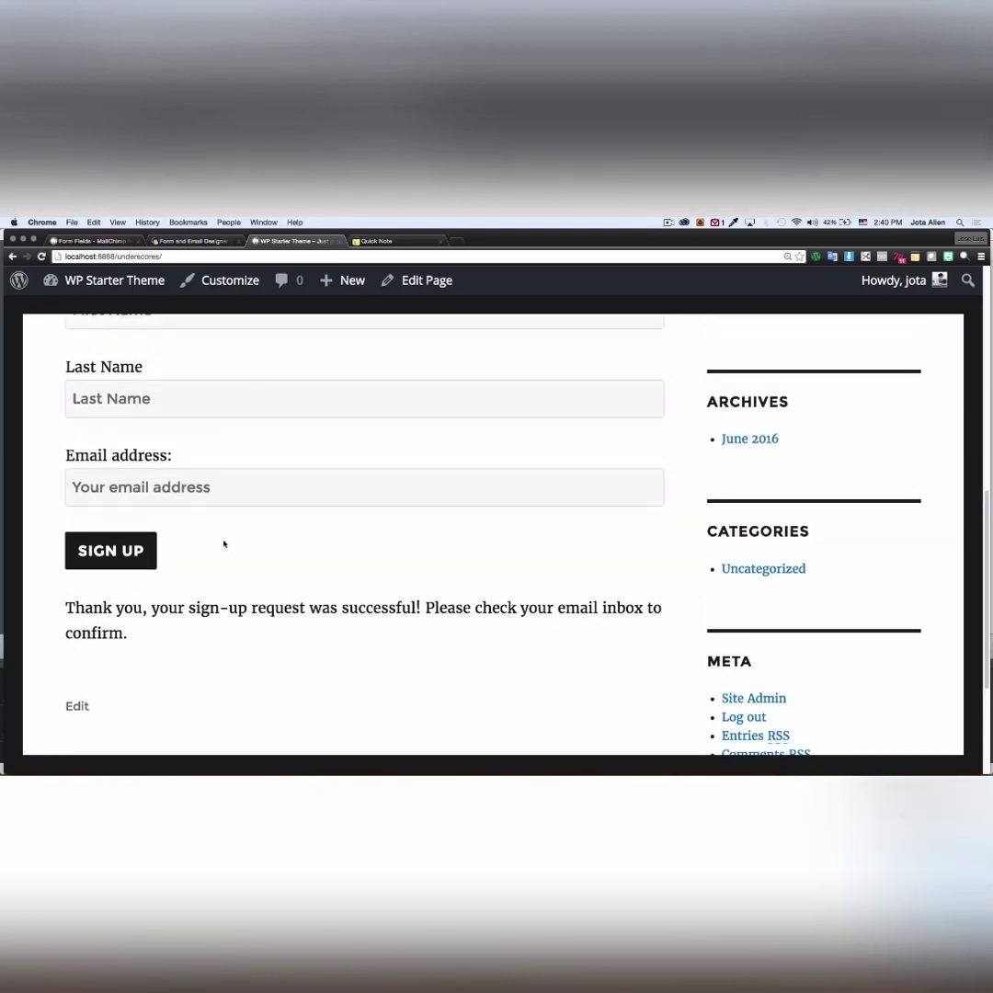
{"action": "scroll", "coordinate": [223, 544], "scroll_direction": "up", "scroll_amount": 2}
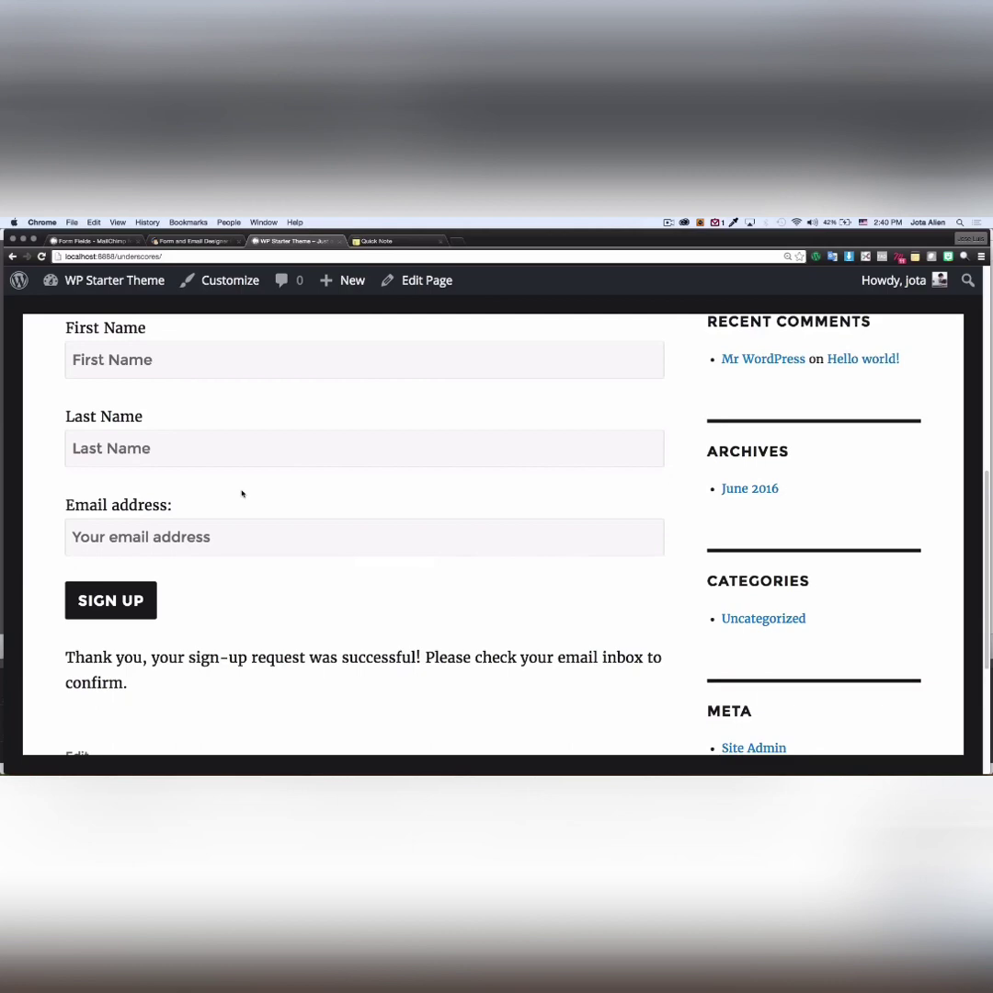
{"action": "scroll", "coordinate": [241, 494], "scroll_direction": "up", "scroll_amount": 2}
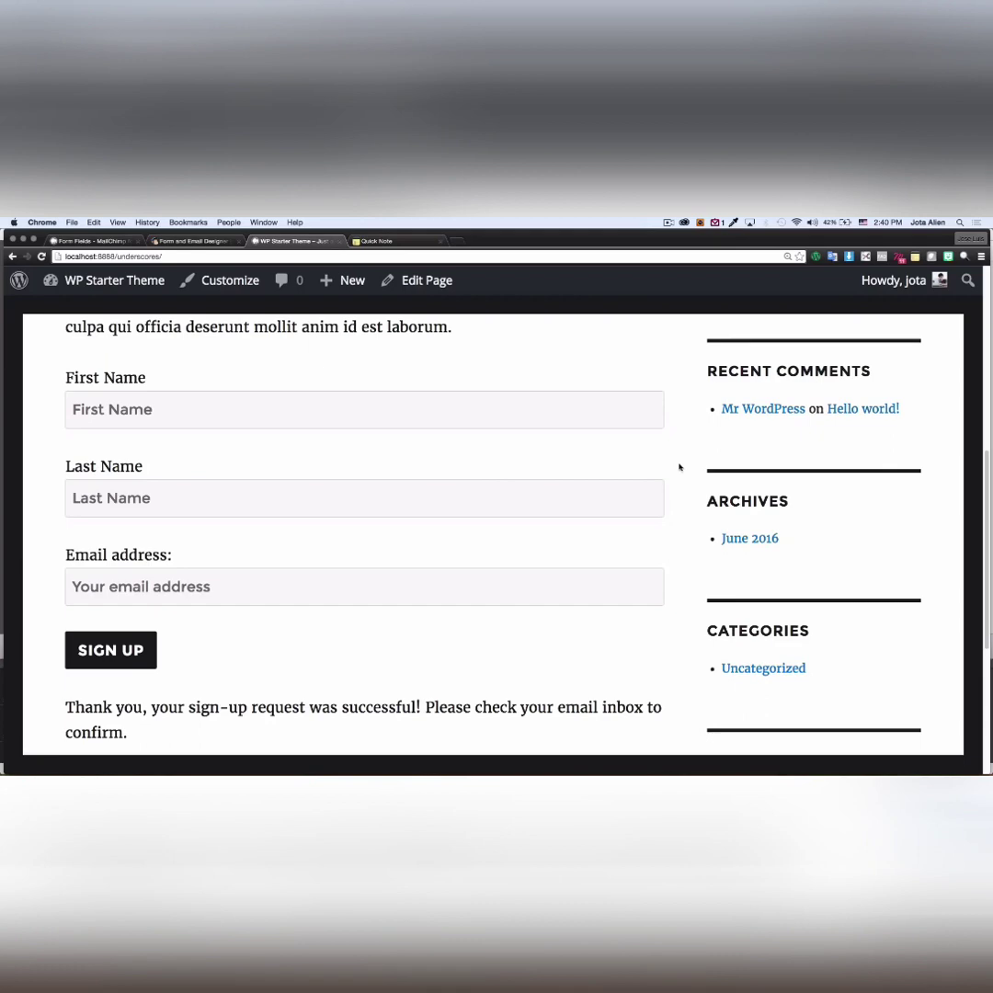
{"action": "scroll", "coordinate": [679, 467], "scroll_direction": "up", "scroll_amount": 8}
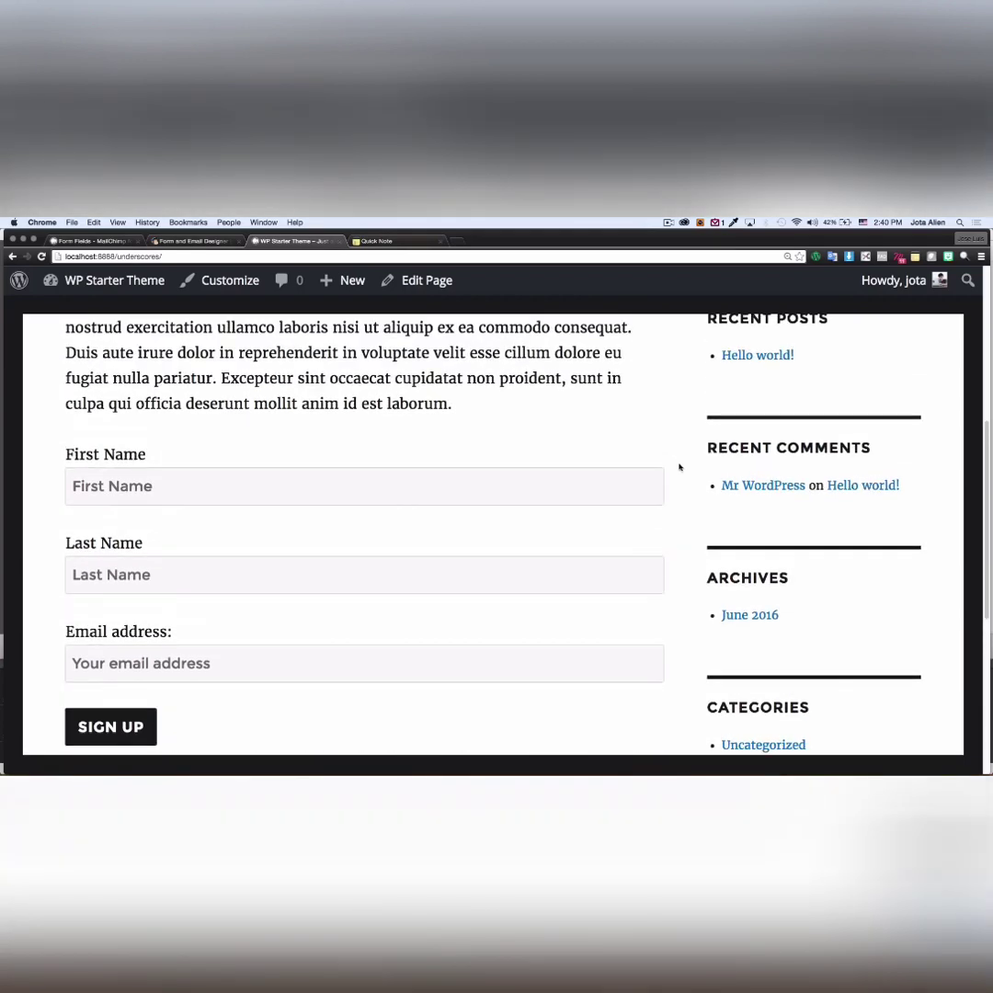
{"action": "scroll", "coordinate": [659, 492], "scroll_direction": "down", "scroll_amount": 3}
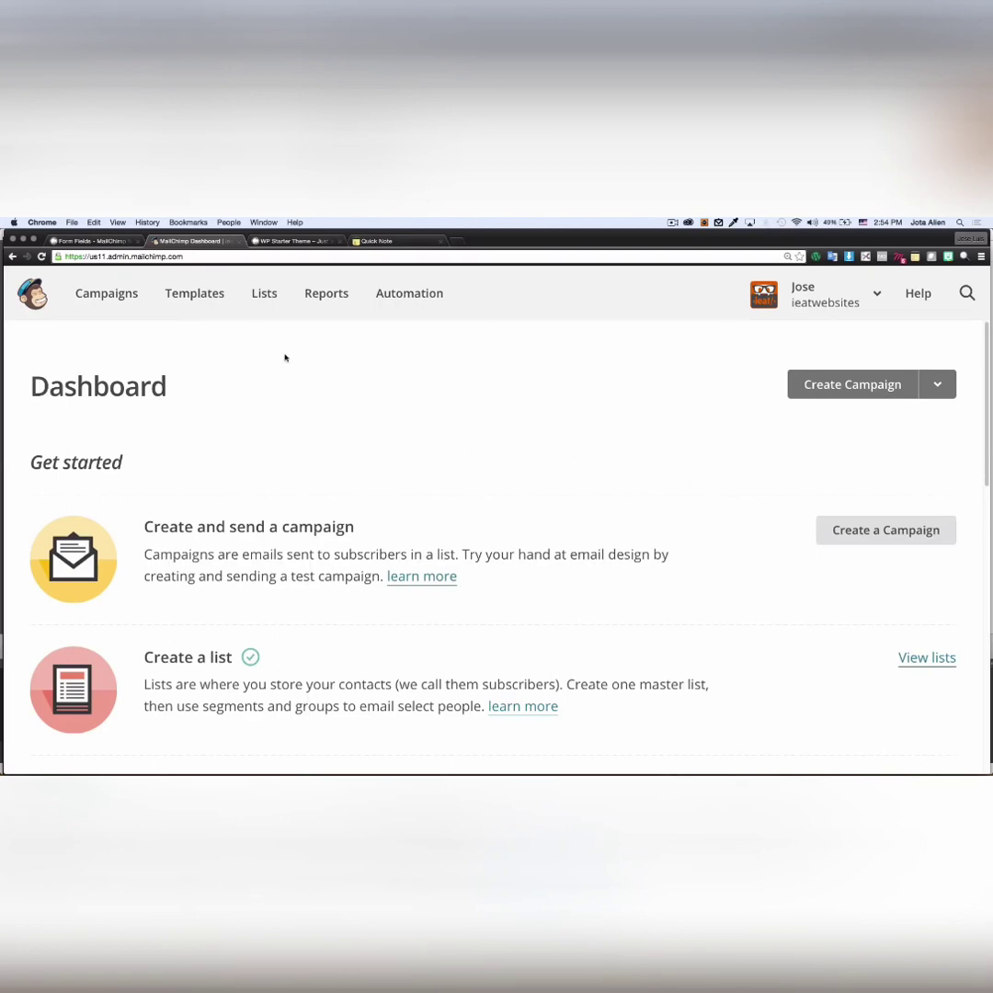
- Open the ieatwebsites list to see the new subscriber dated 6/12/16 2:41PM
{"action": "left_click", "coordinate": [265, 296]}
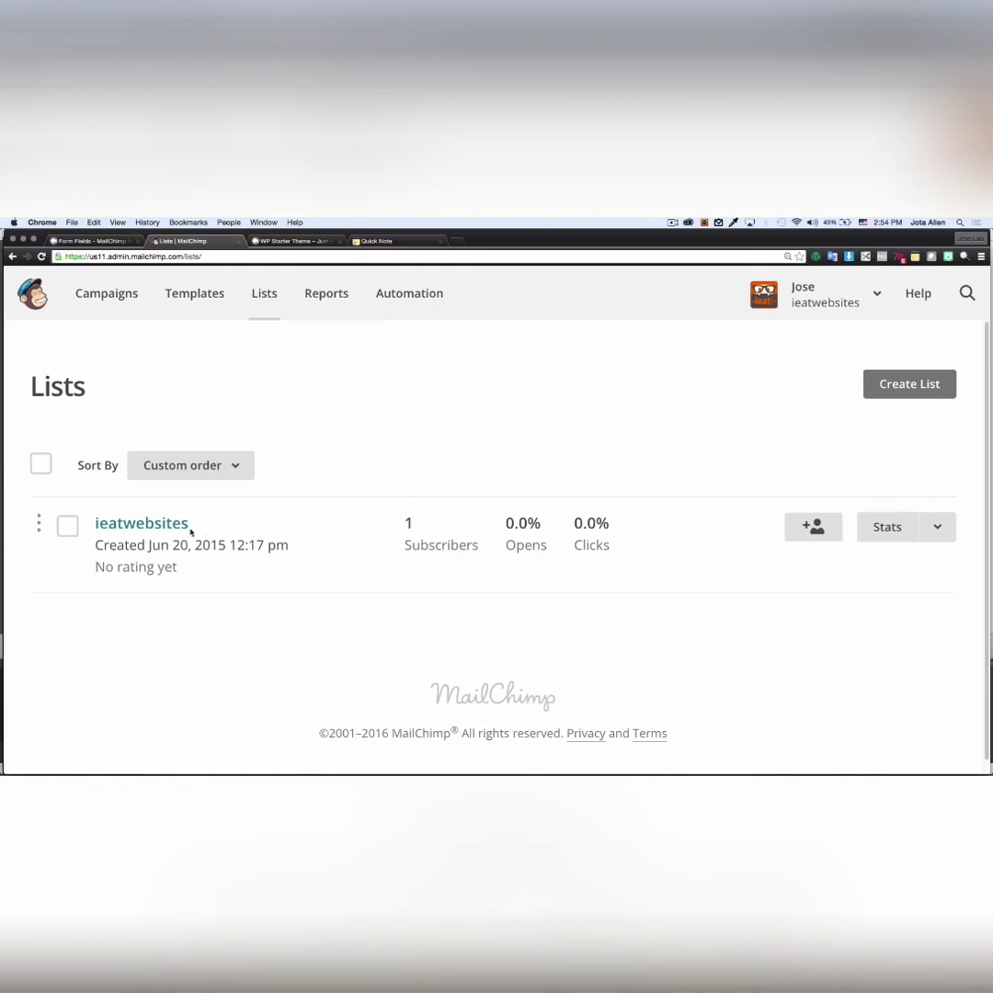
{"action": "left_click", "coordinate": [154, 525]}
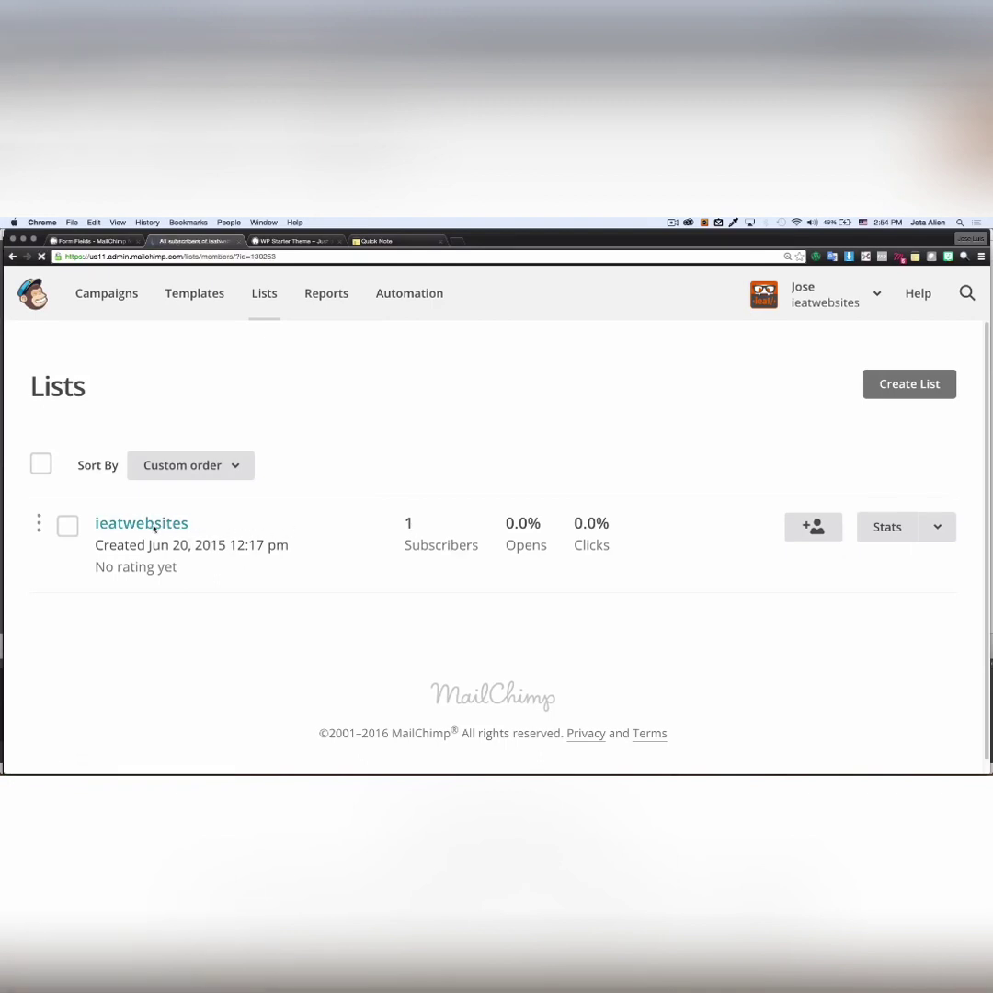
{"action": "scroll", "coordinate": [322, 521], "scroll_direction": "down", "scroll_amount": 3}
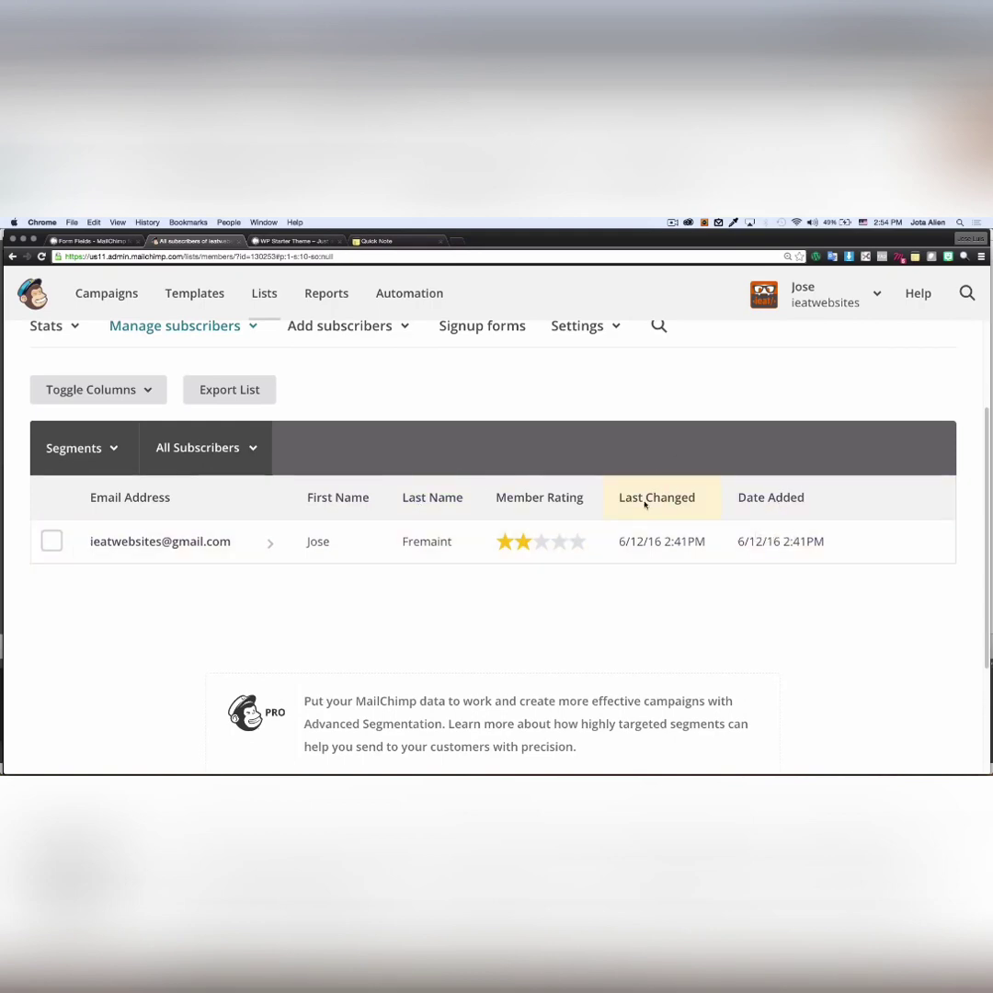
{"action": "scroll", "coordinate": [552, 625], "scroll_direction": "up", "scroll_amount": 1}
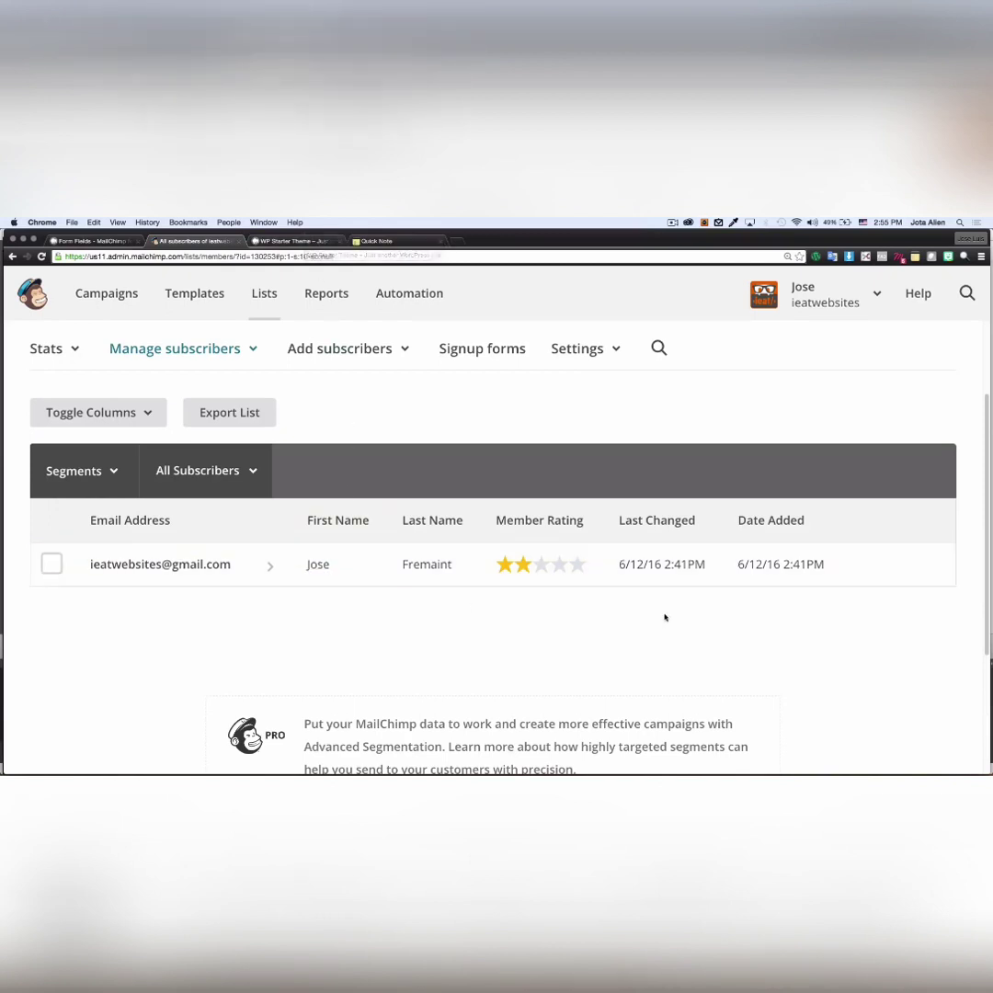
{"action": "scroll", "coordinate": [760, 618], "scroll_direction": "up", "scroll_amount": 3}
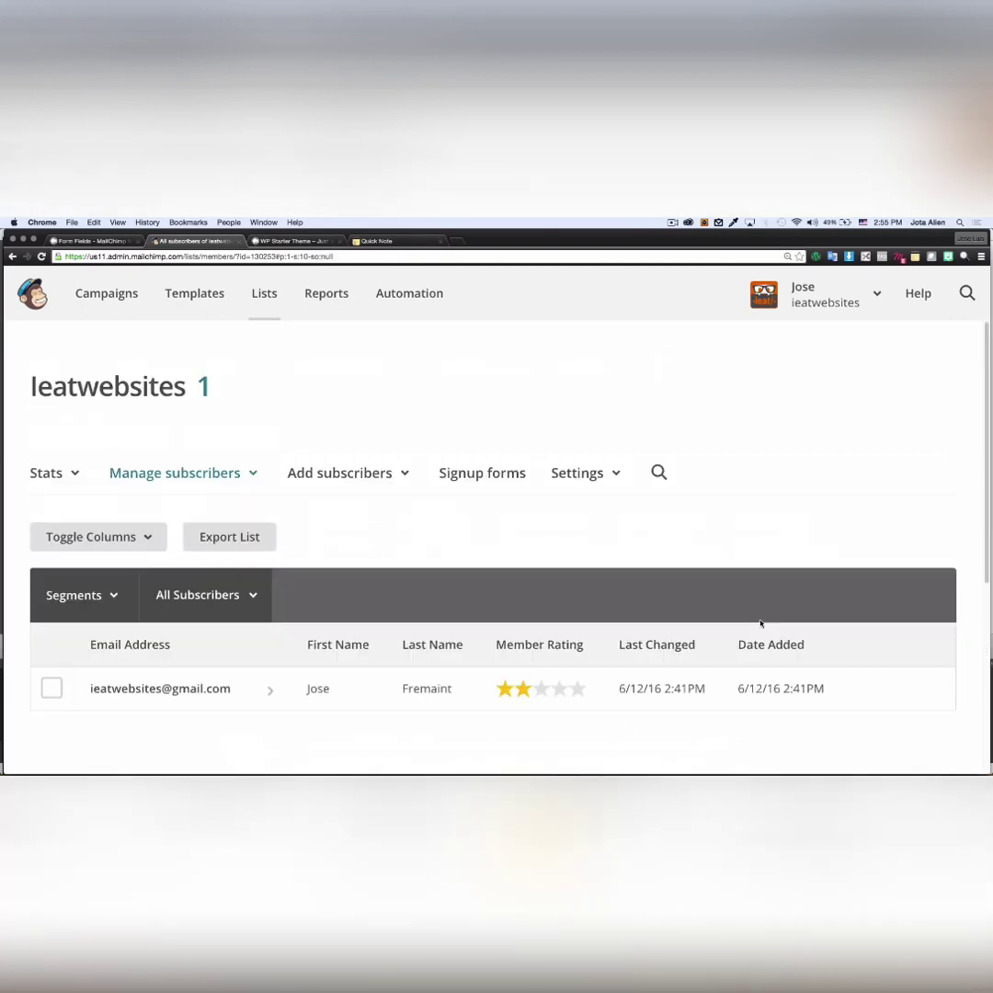